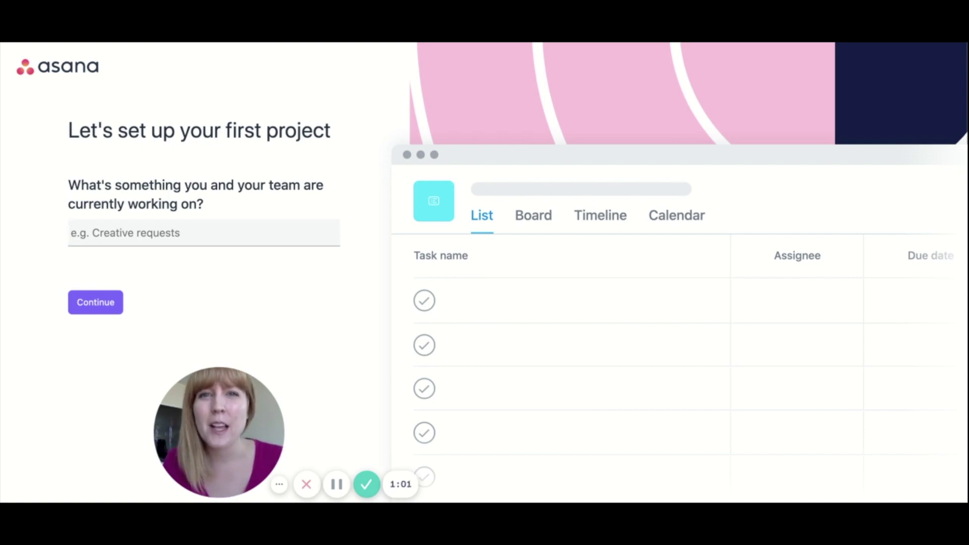
Name the first project Spring Collection and proceed to its task list setup
type("Sprin")
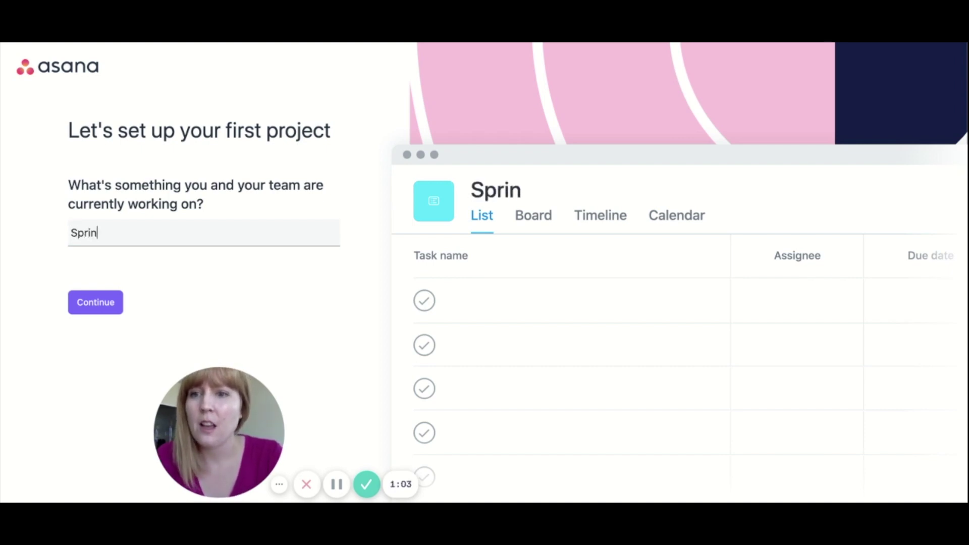
type("g Collection")
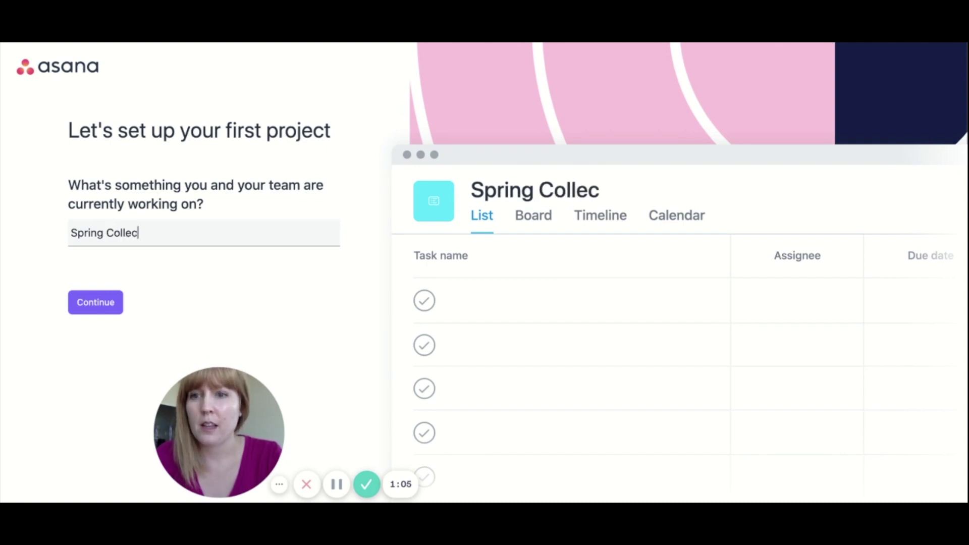
left_click(99, 303)
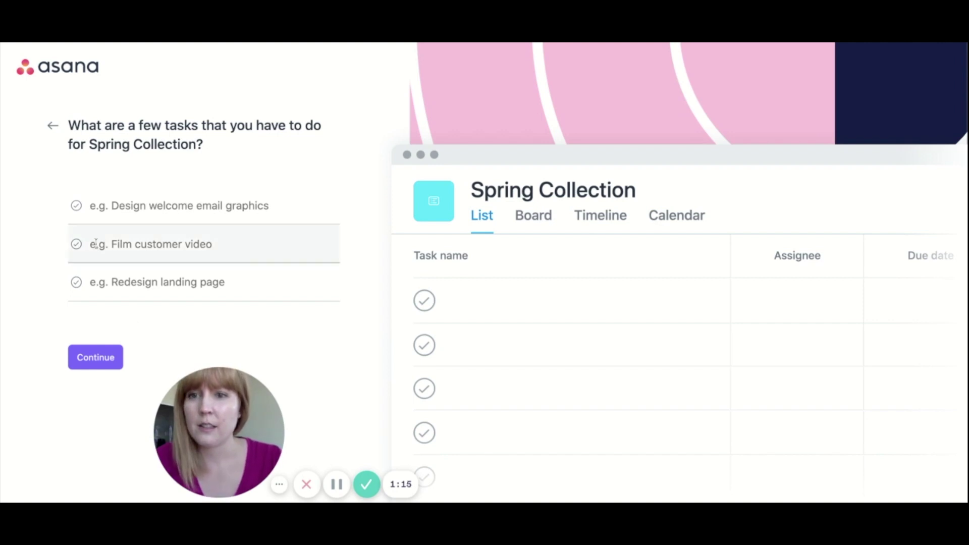
Enter Design Pins and Vector Pins as the first two tasks of the Spring Collection project
type("Desig")
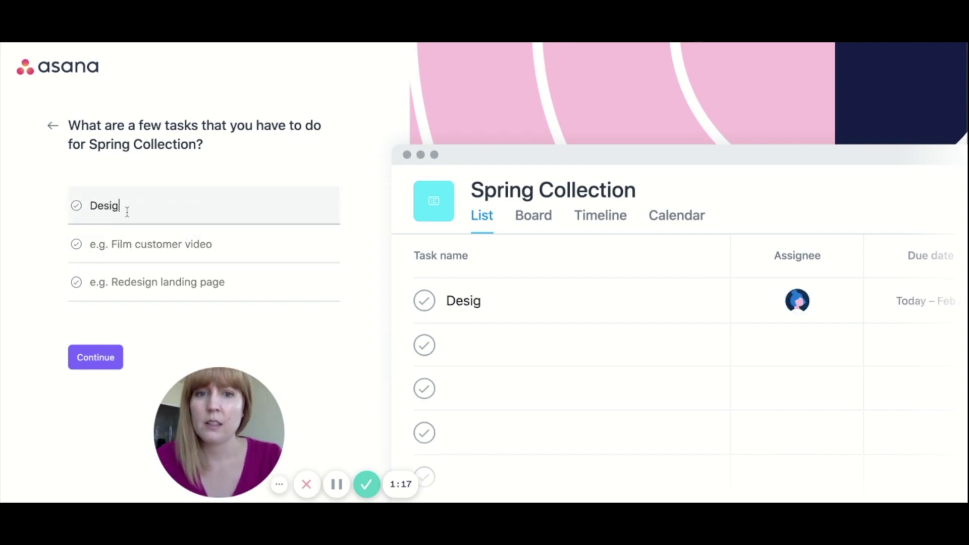
type("n Pins")
key("Tab")
type("Vector")
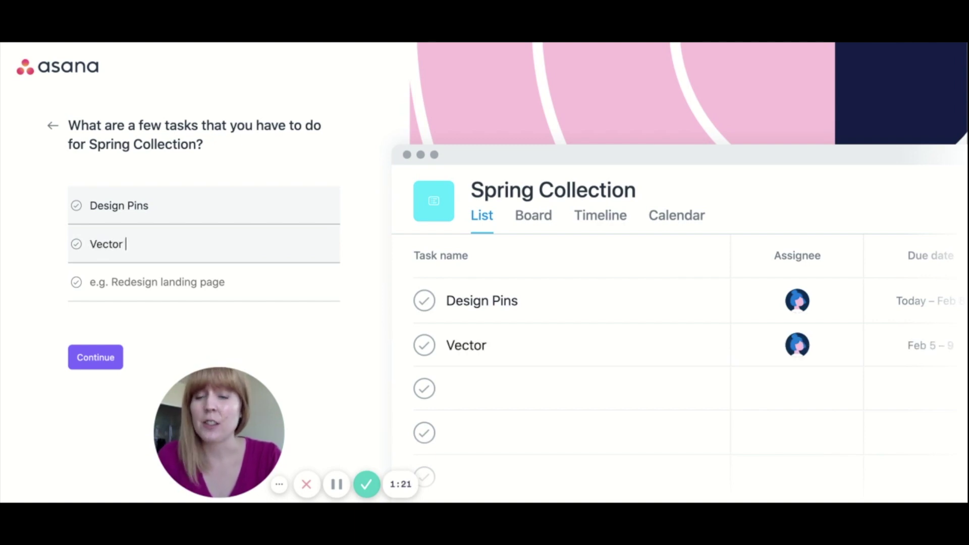
type(" pins")
key("Tab")
left_click(130, 244)
key("BackSpace")
type("Pins")
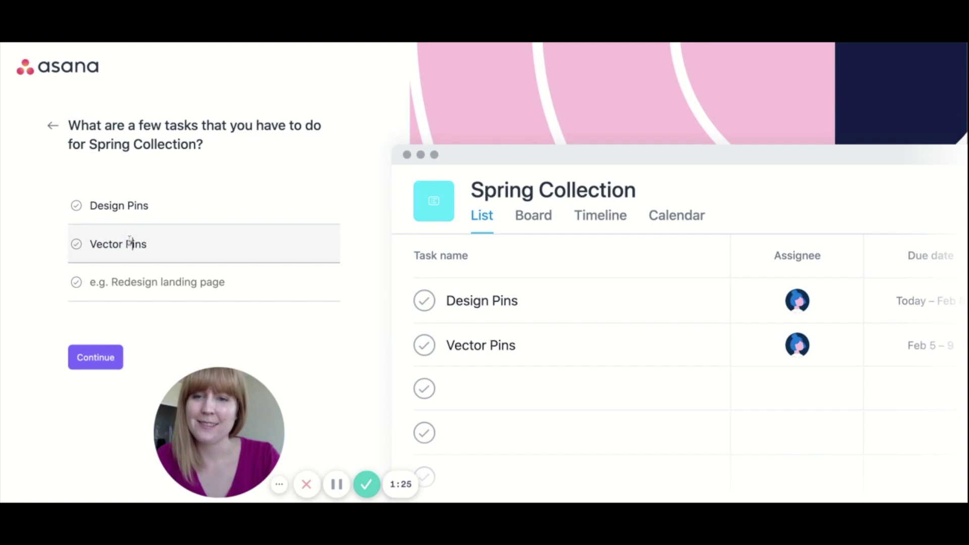
Add Send mockups to manufacturer as the third task and proceed to the sections setup
left_click(131, 275)
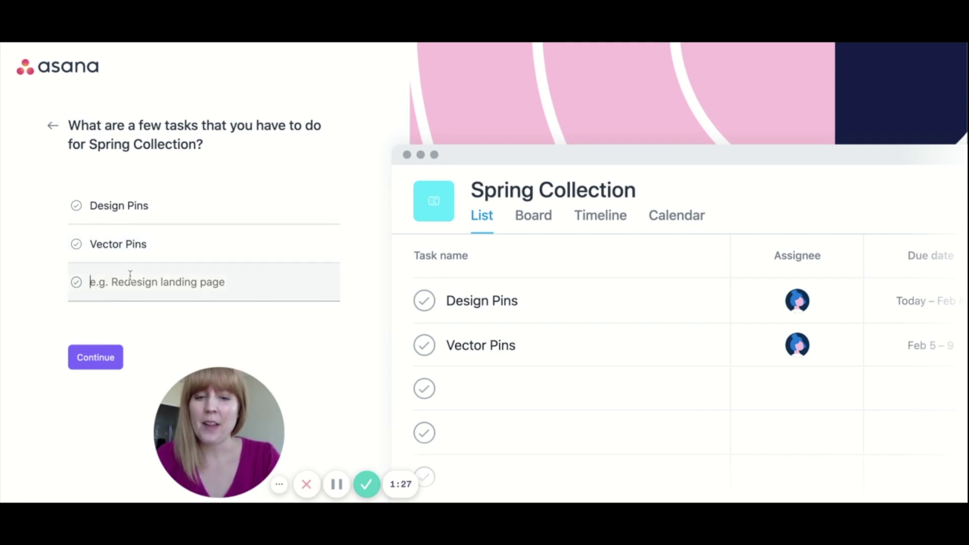
type("Send to")
key("BackSpace")
key("BackSpace")
type("m")
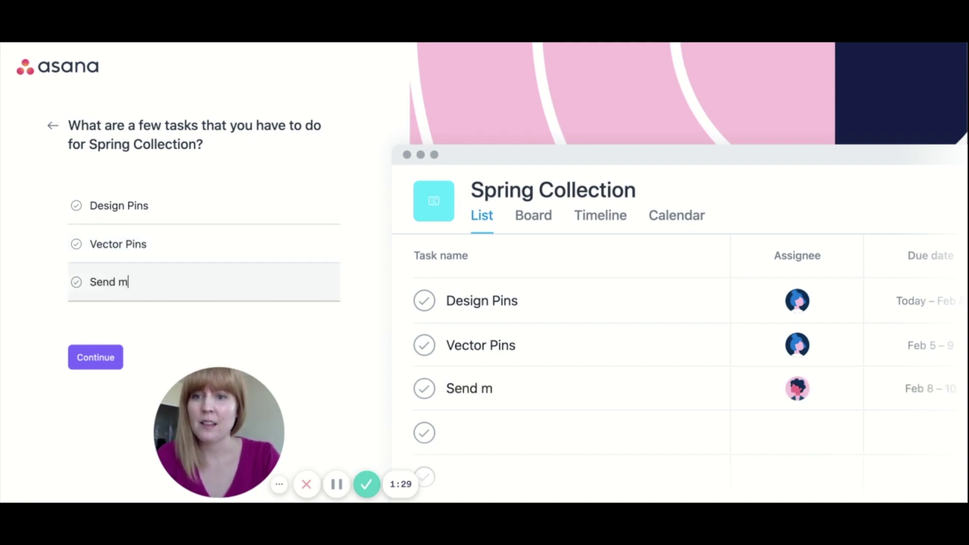
type("ockups to ")
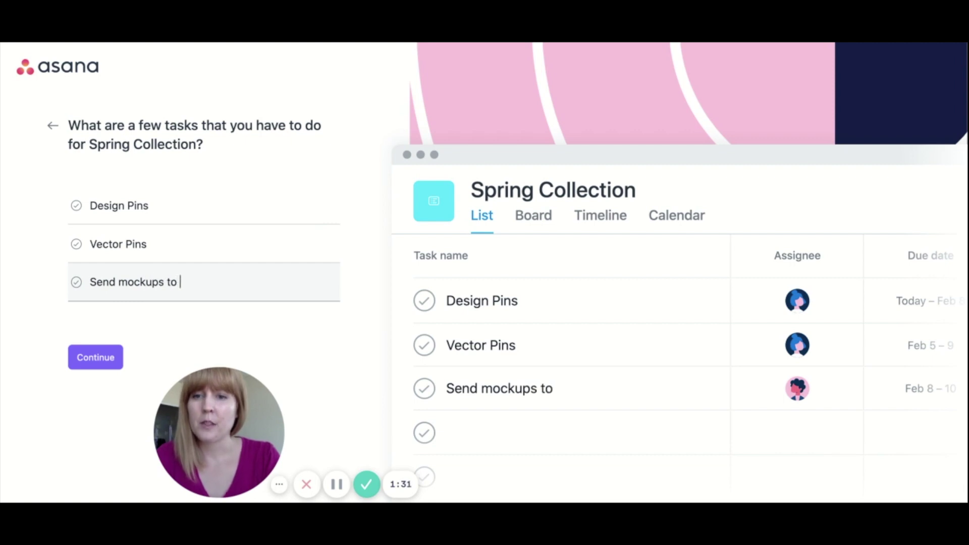
type("manufacturer")
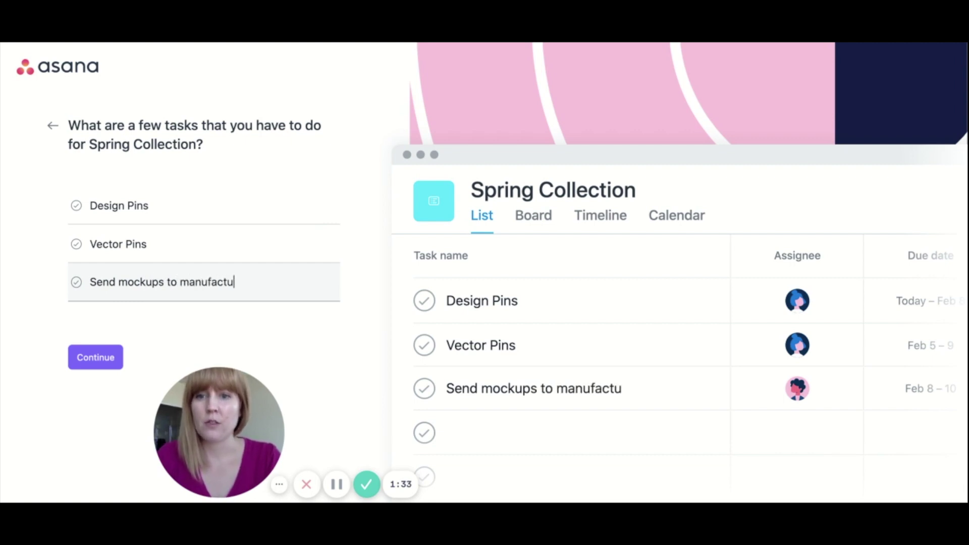
left_click(98, 369)
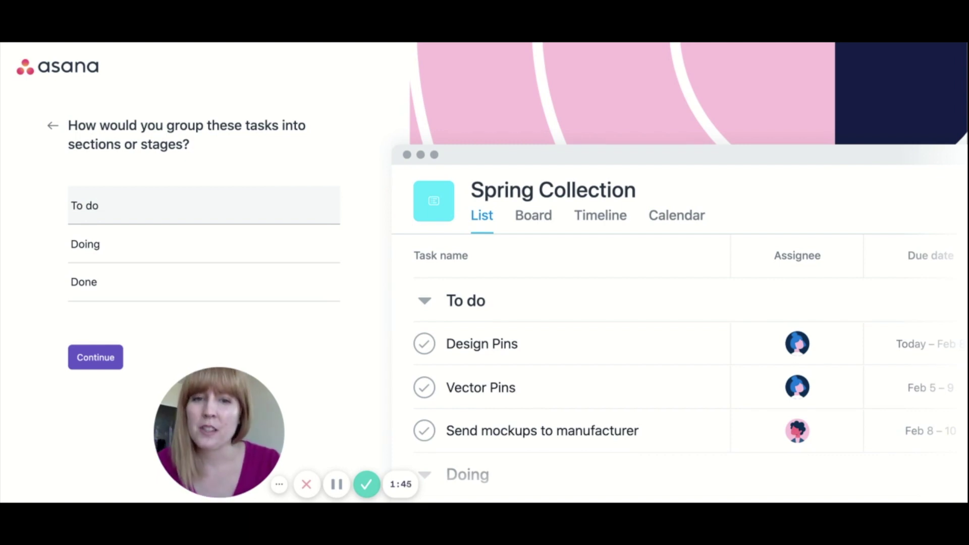
Accept the To do, Doing and Done sections, preview the Board and Timeline layouts, and choose Calendar as the project layout
left_click(95, 357)
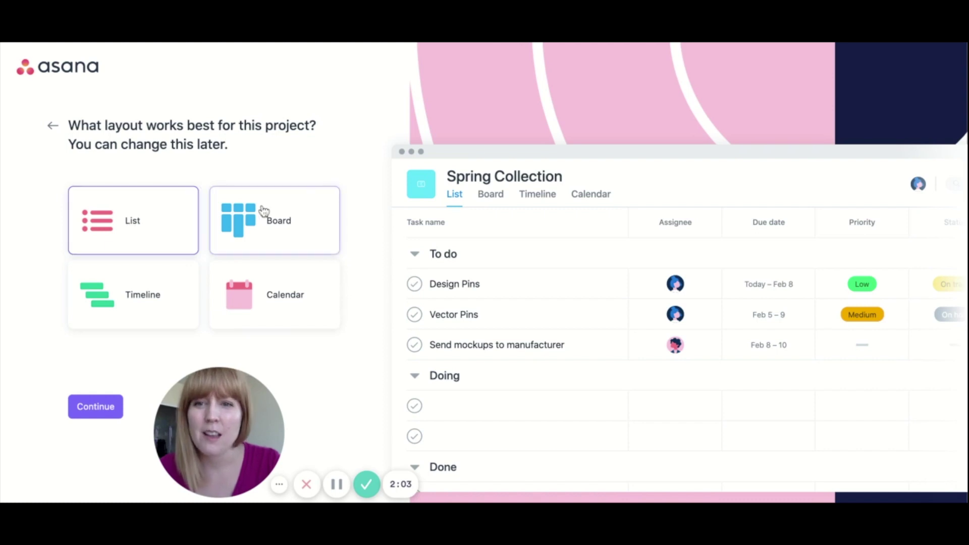
left_click(264, 211)
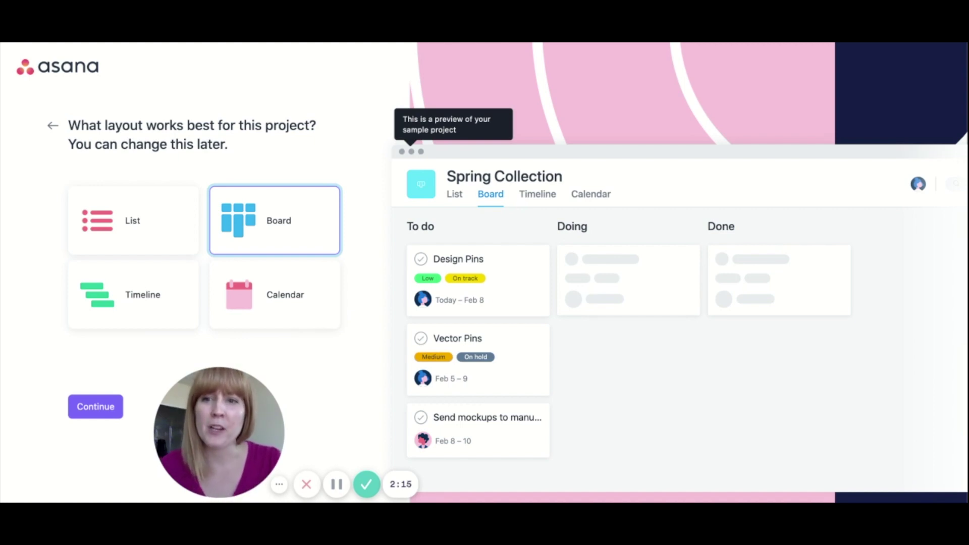
left_click(129, 307)
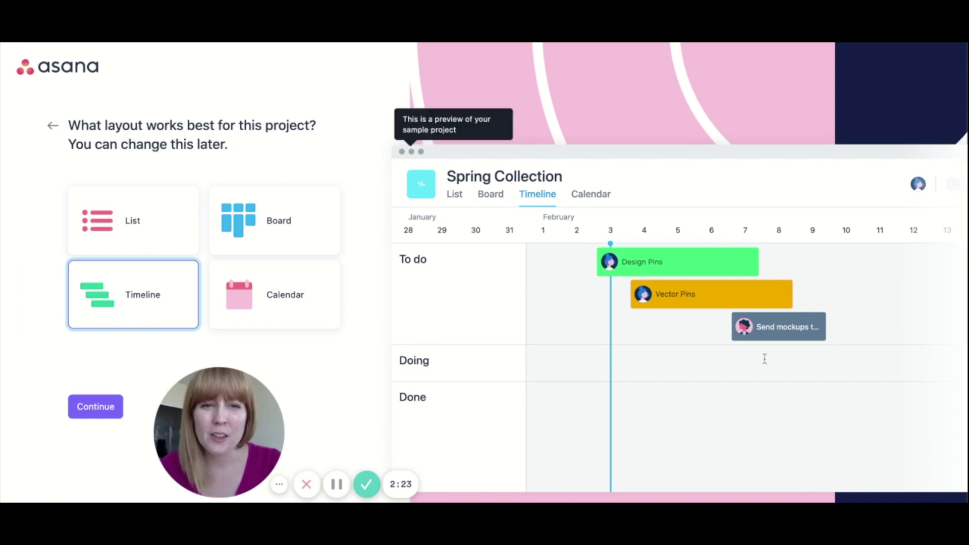
left_click(271, 309)
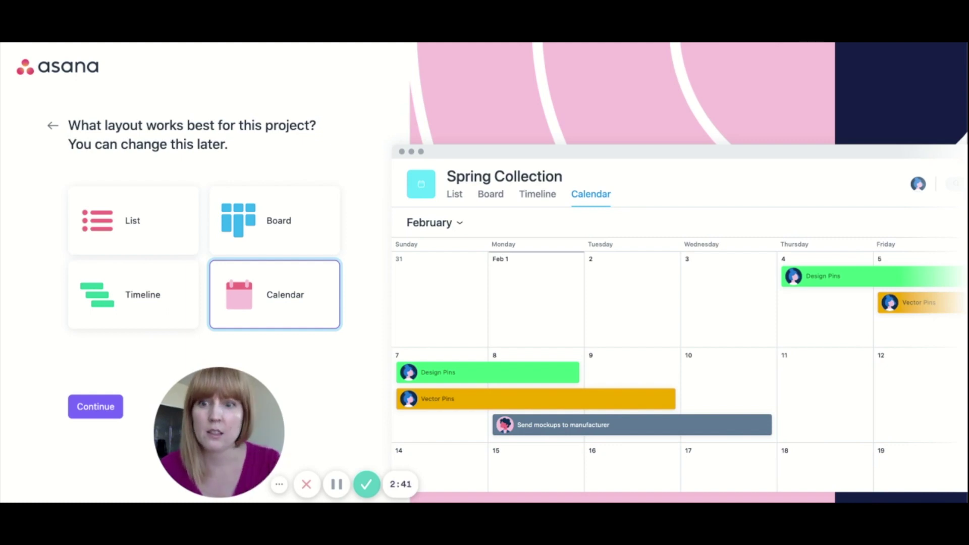
left_click(108, 415)
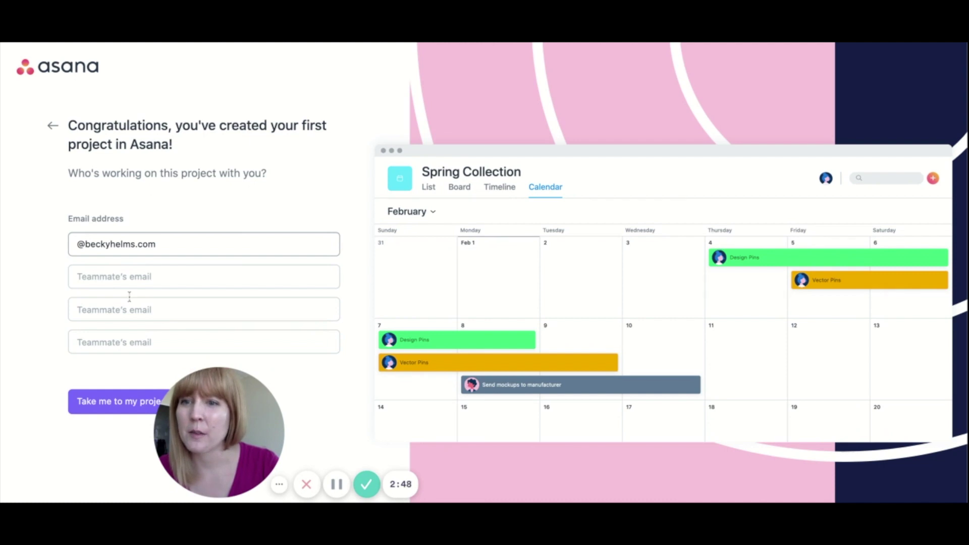
Complete the e-mail address on the teammate invitation page and continue with the limited version instead of the free trial
type("becky")
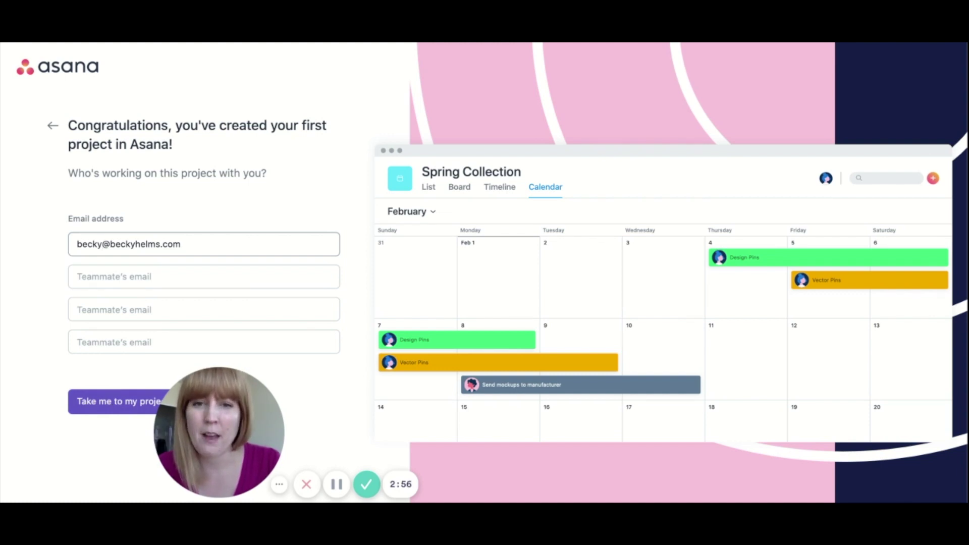
left_click(121, 401)
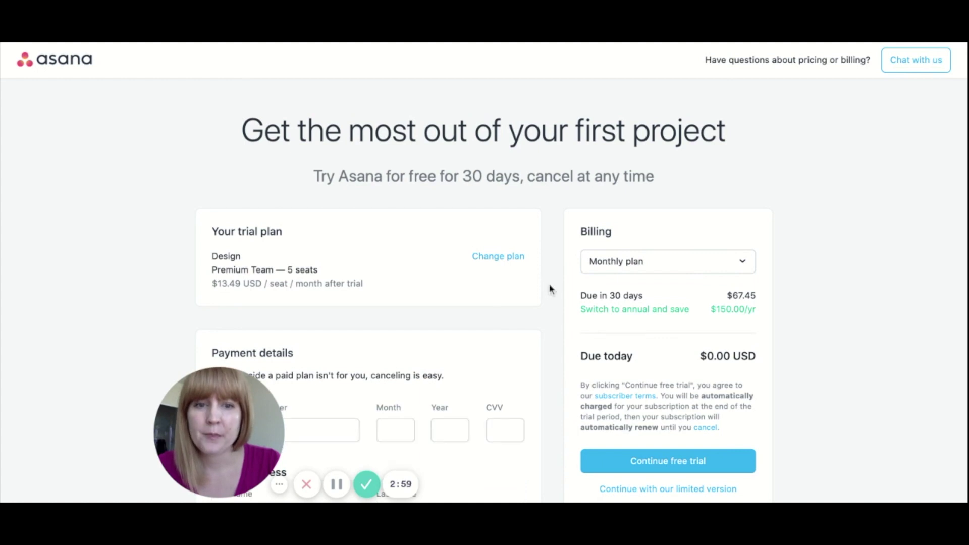
scroll(549, 286, "down", 2)
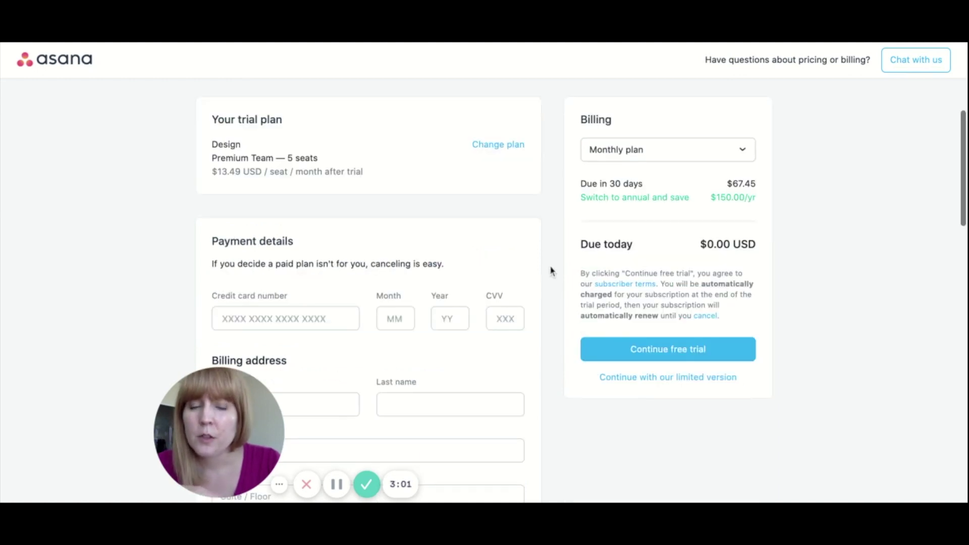
scroll(550, 271, "down", 1)
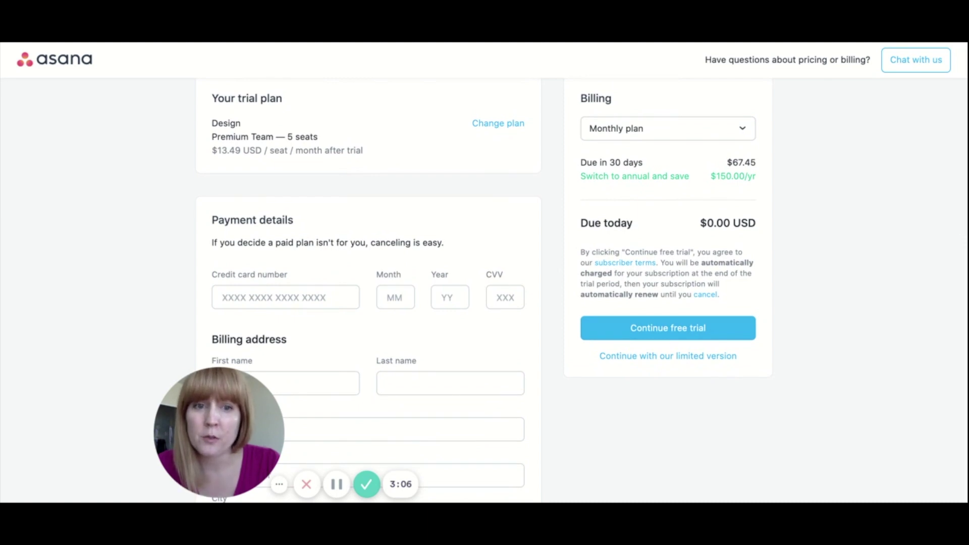
scroll(582, 286, "down", 1)
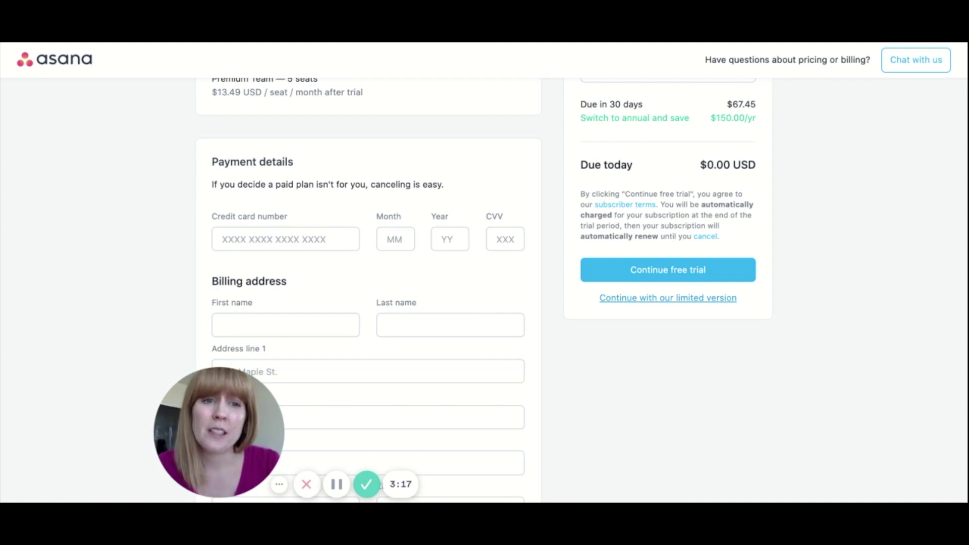
key("alt+Left")
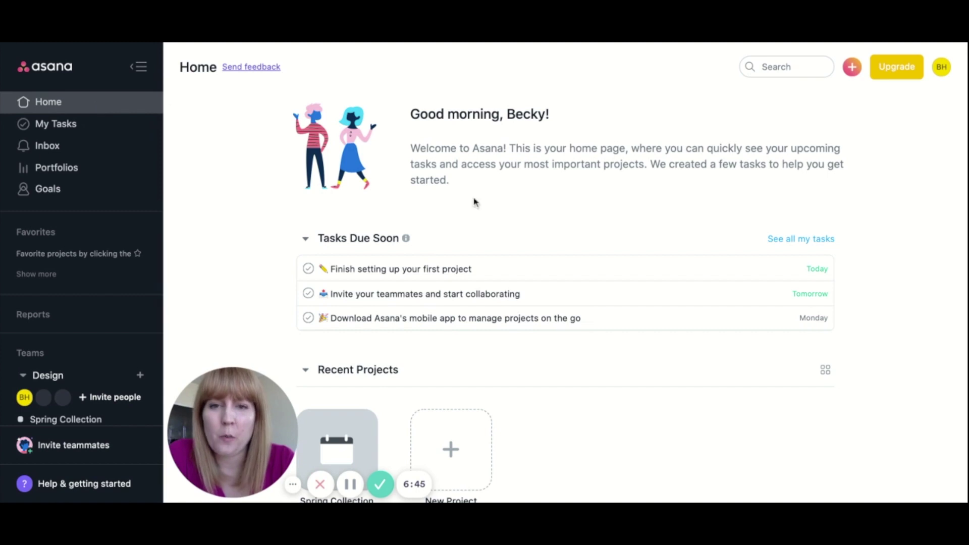
Look over the home page's due tasks and recent projects, and examine My Tasks in its list, calendar and files views
scroll(605, 218, "down", 1)
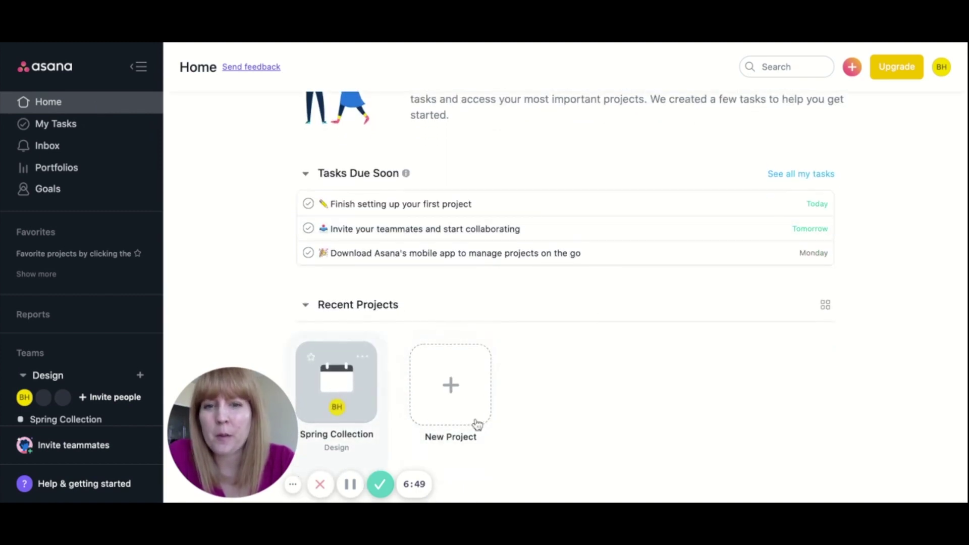
scroll(585, 412, "up", 1)
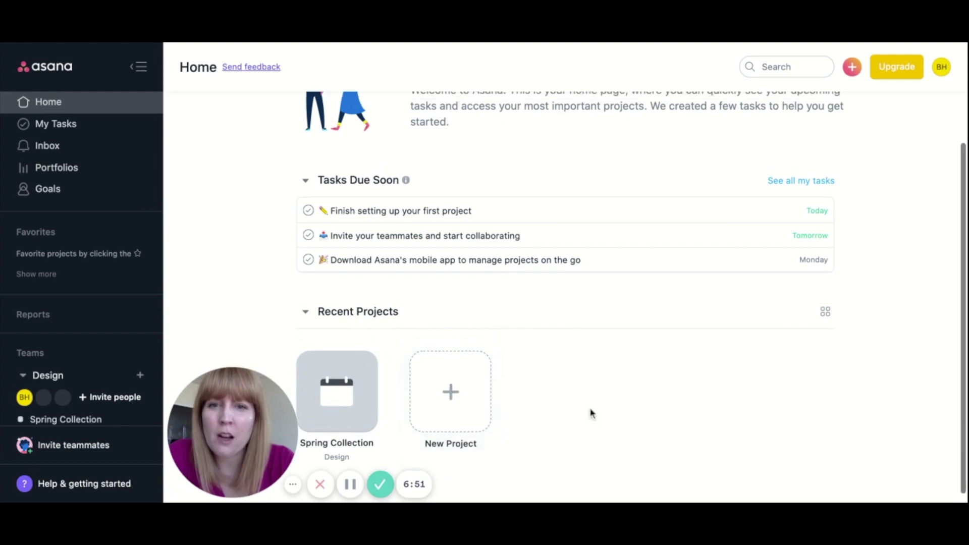
scroll(592, 413, "up", 1)
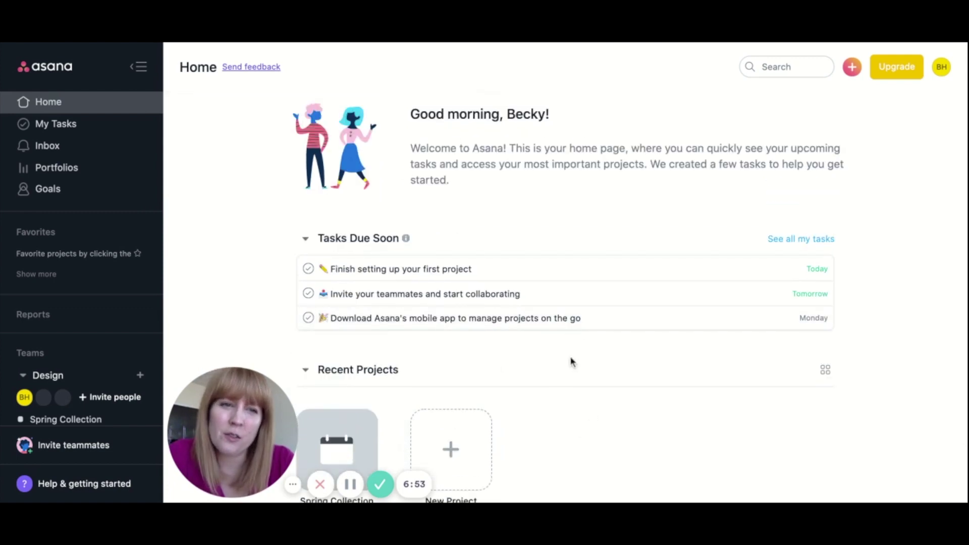
left_click(98, 134)
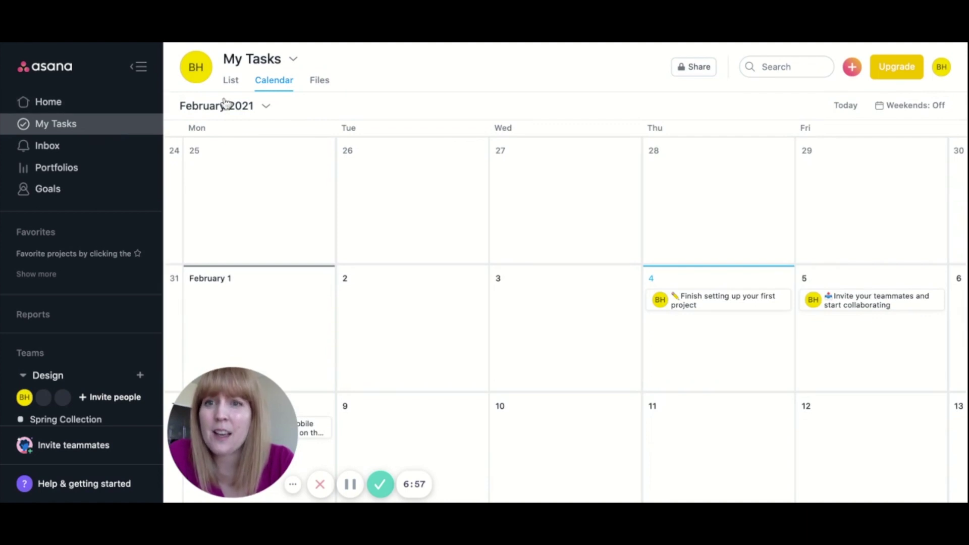
left_click(231, 81)
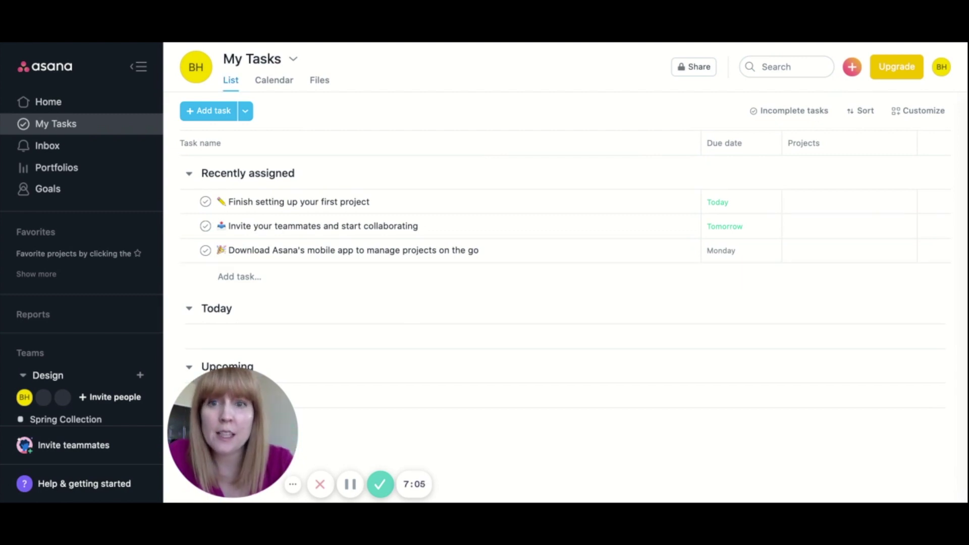
left_click(277, 83)
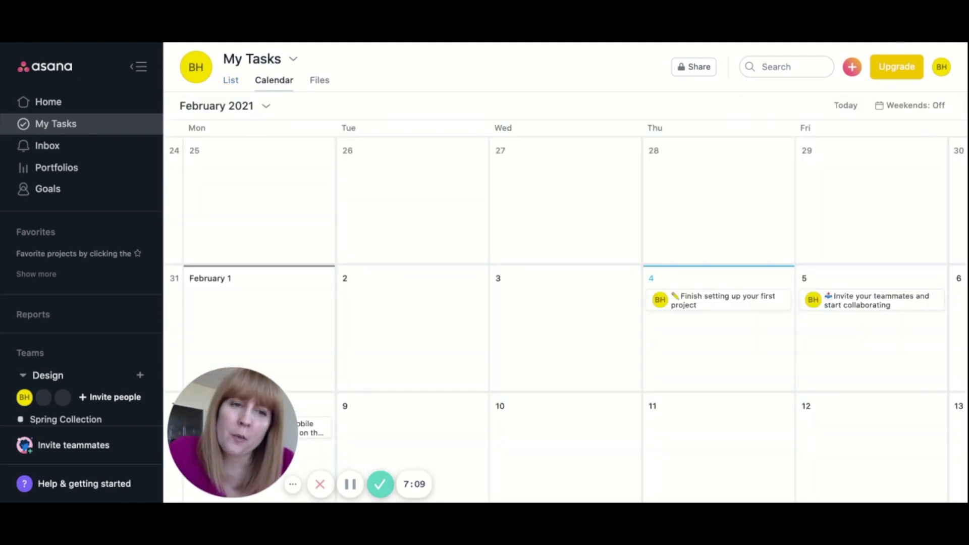
left_click(320, 80)
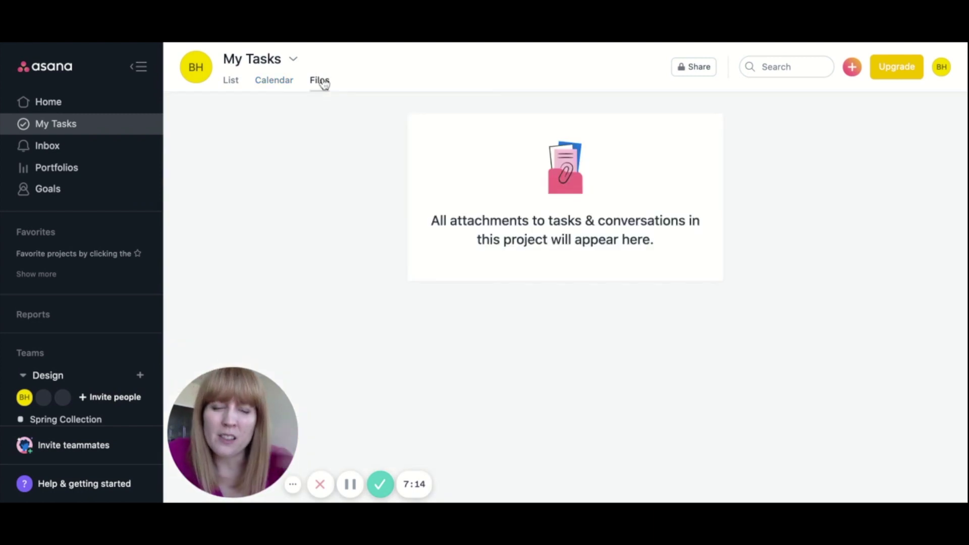
Start a blank new task under Recently assigned in the My Tasks list view
left_click(232, 81)
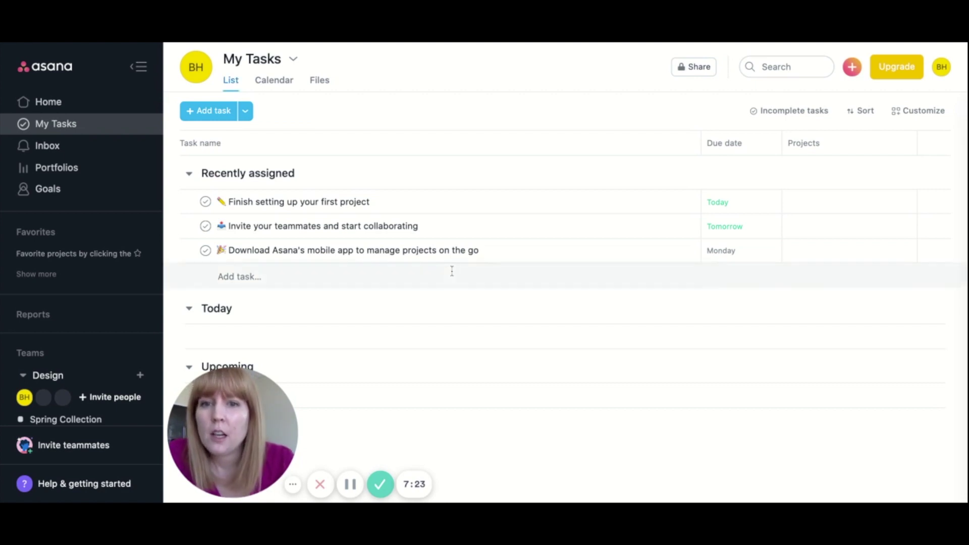
left_click(411, 286)
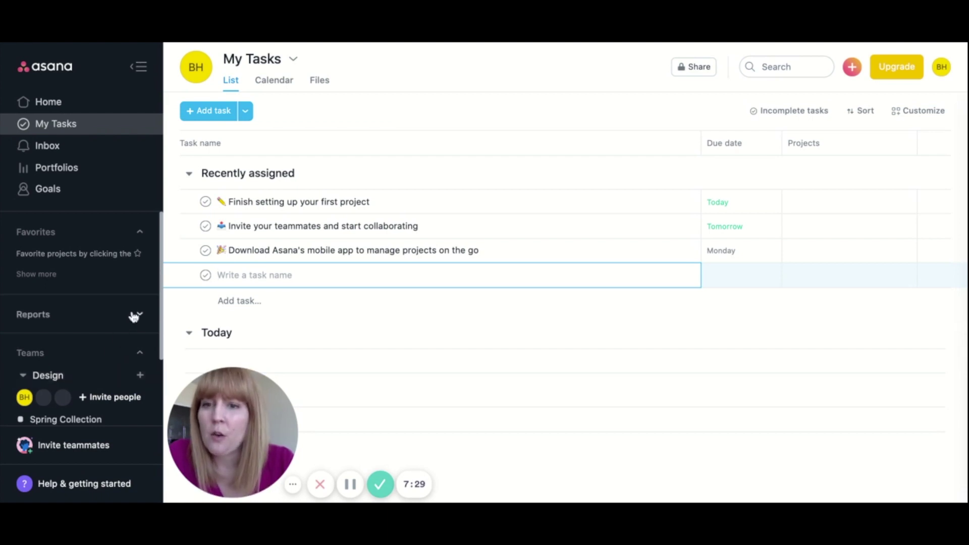
Go to the Design team's overview and open its team settings for editing
scroll(130, 316, "down", 3)
scroll(134, 317, "down", 2)
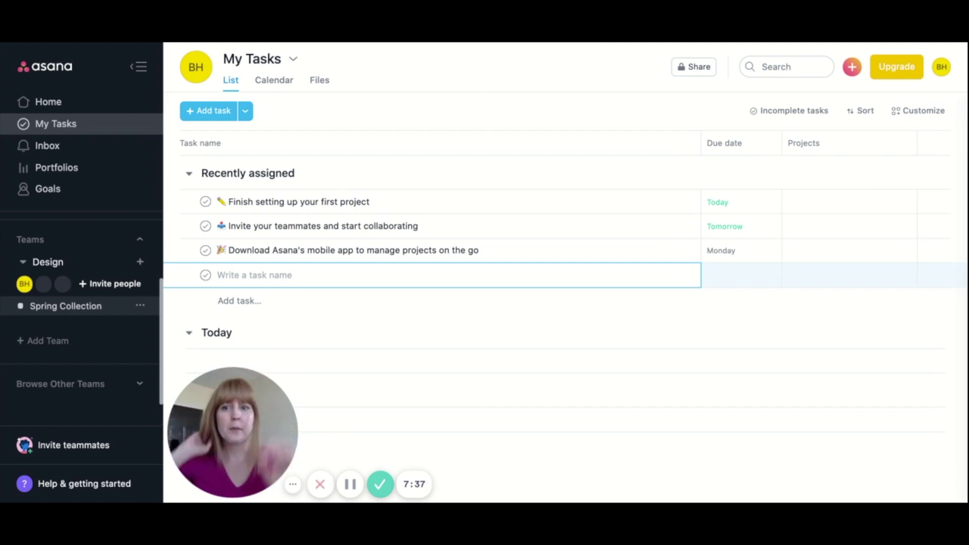
left_click(48, 262)
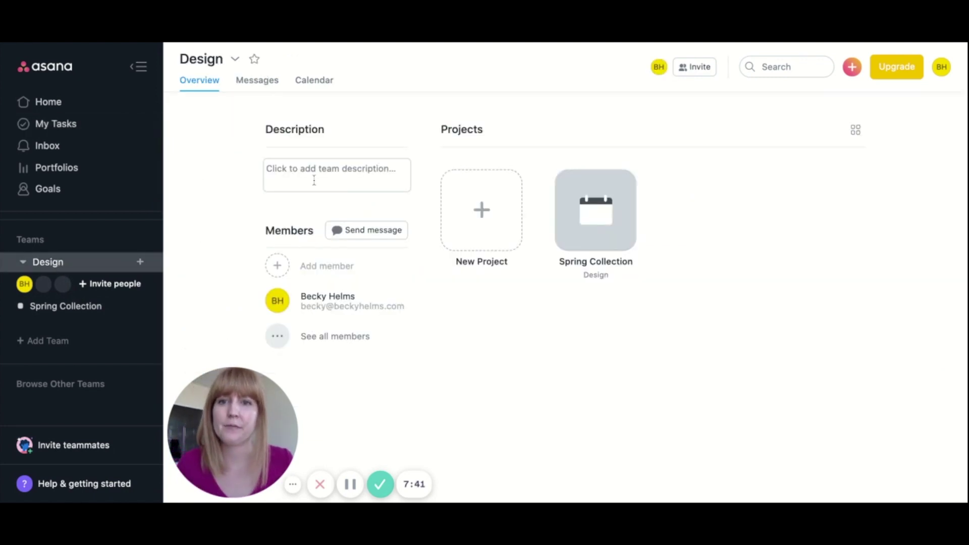
left_click(235, 60)
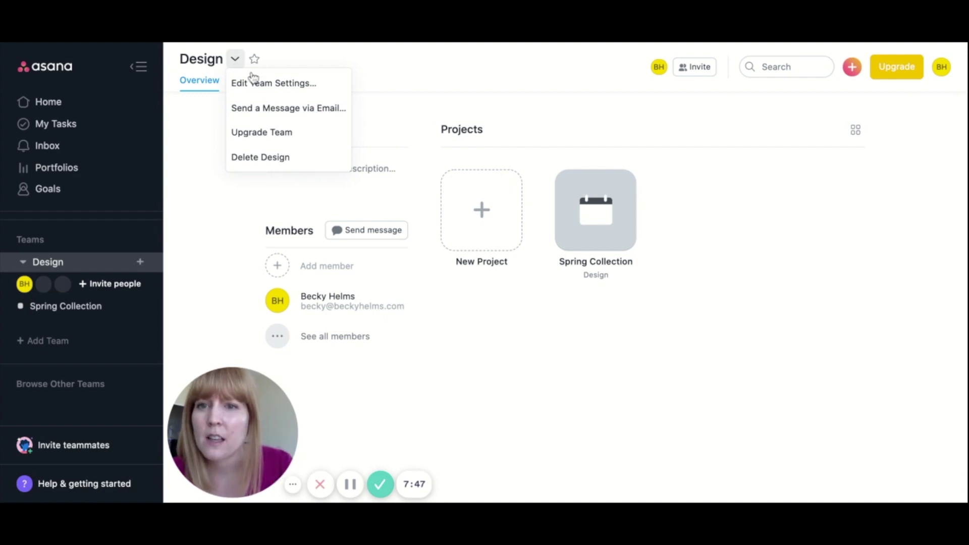
left_click(283, 85)
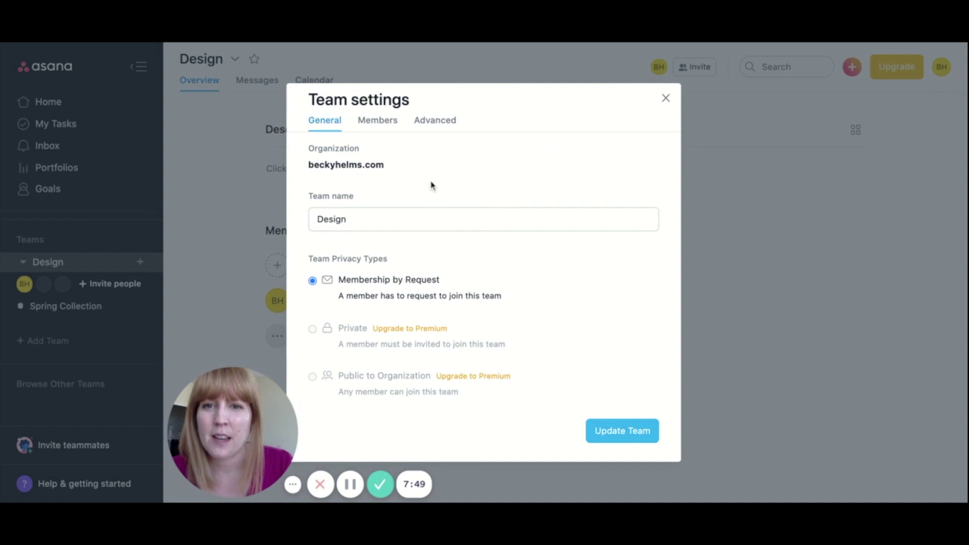
Rename the Design team to PRODUCTS in its team settings and save the update
double_click(357, 219)
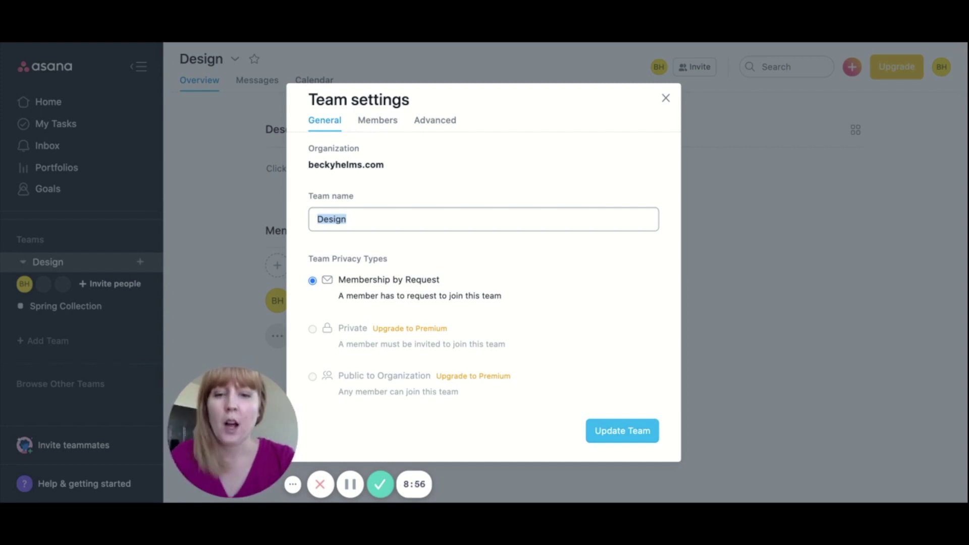
type("PRODUCTS")
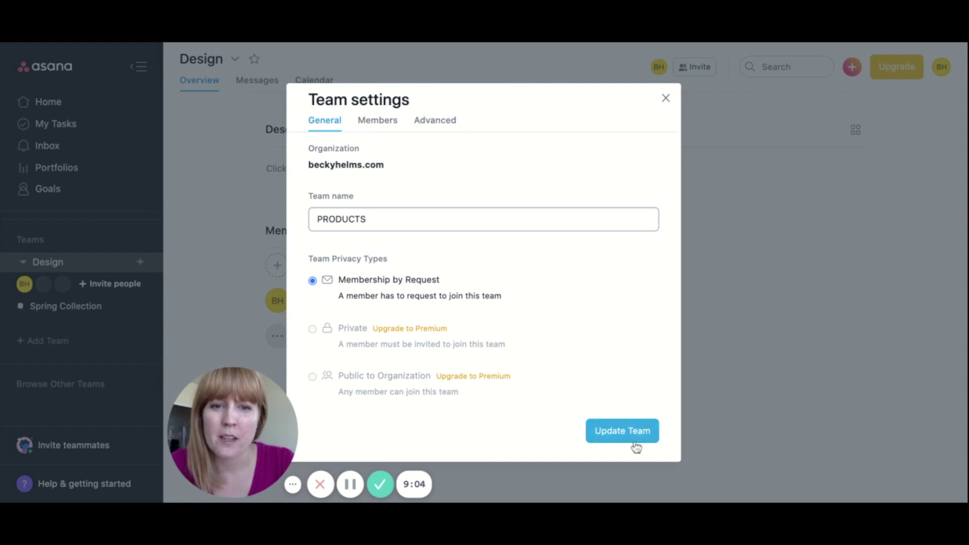
left_click(609, 435)
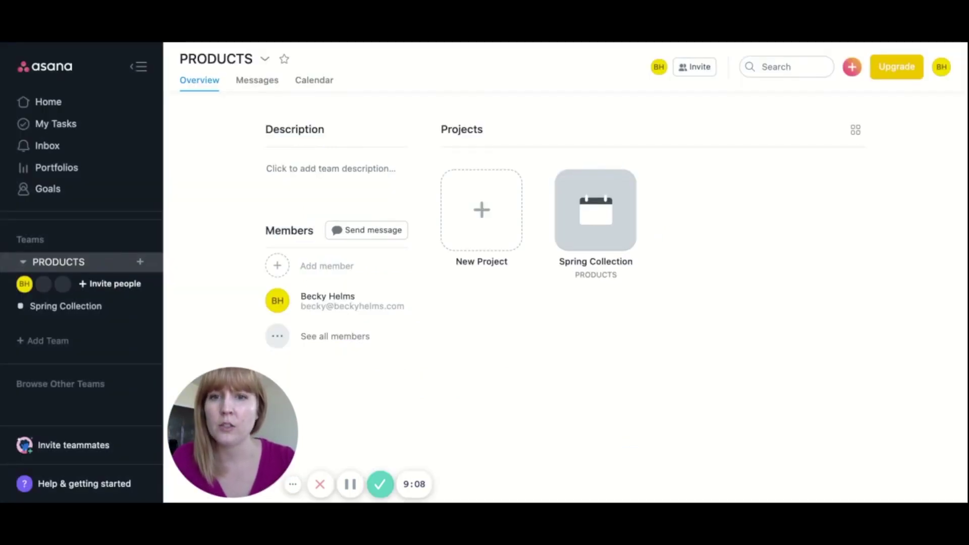
Open the Spring Collection project from the team overview and set its color to light pink
mouse_move(597, 222)
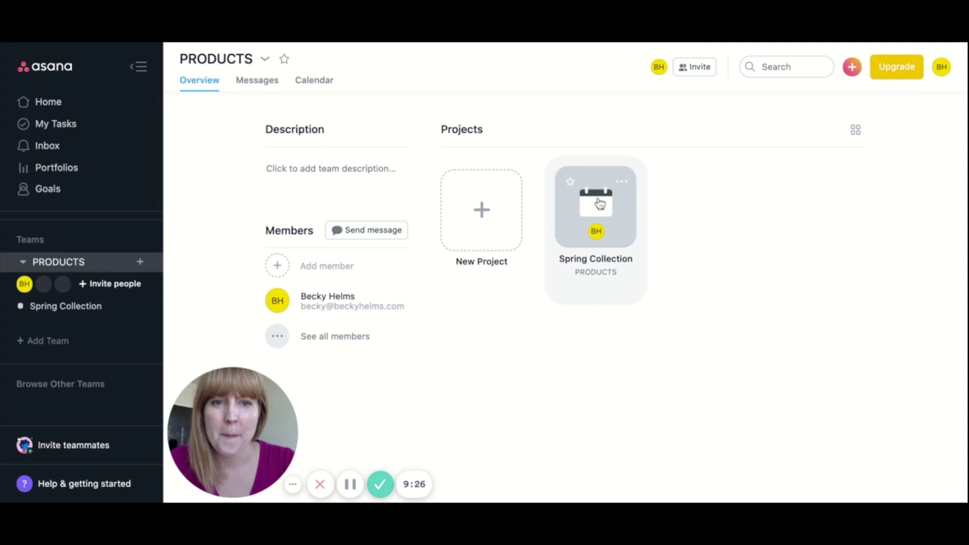
left_click(600, 204)
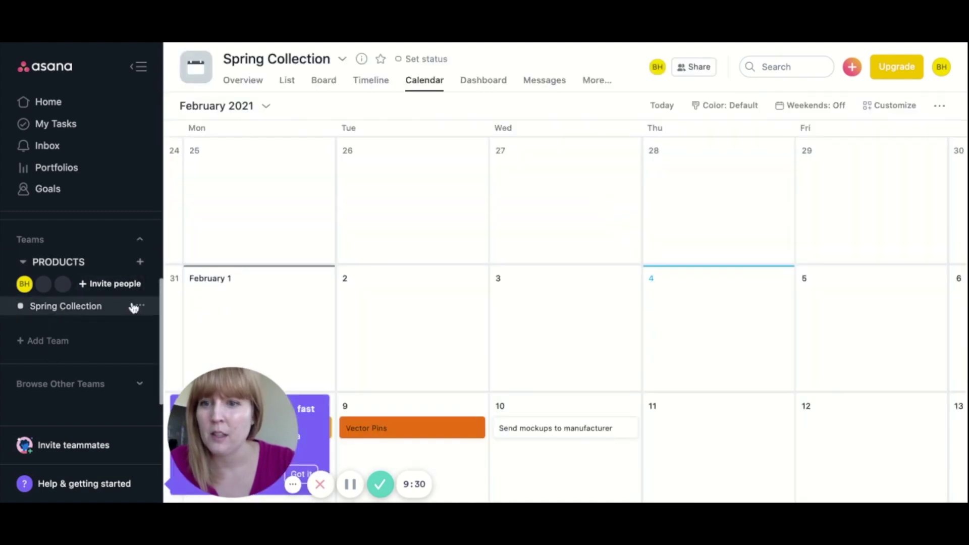
left_click(140, 306)
mouse_move(199, 330)
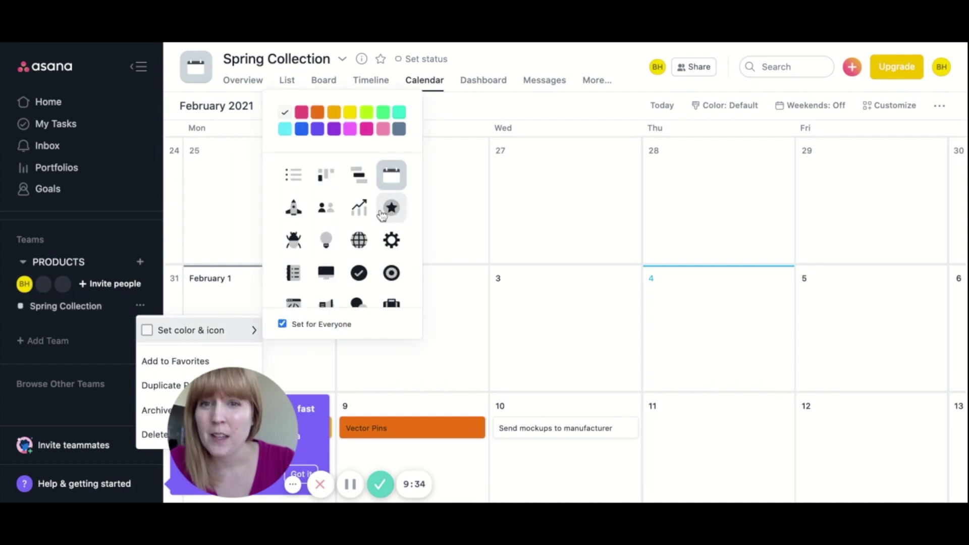
left_click(383, 129)
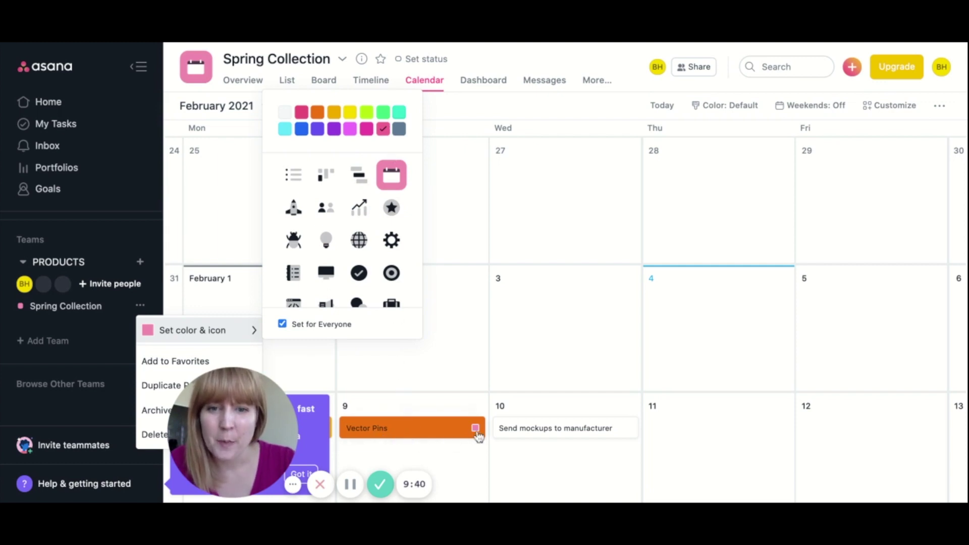
mouse_move(476, 430)
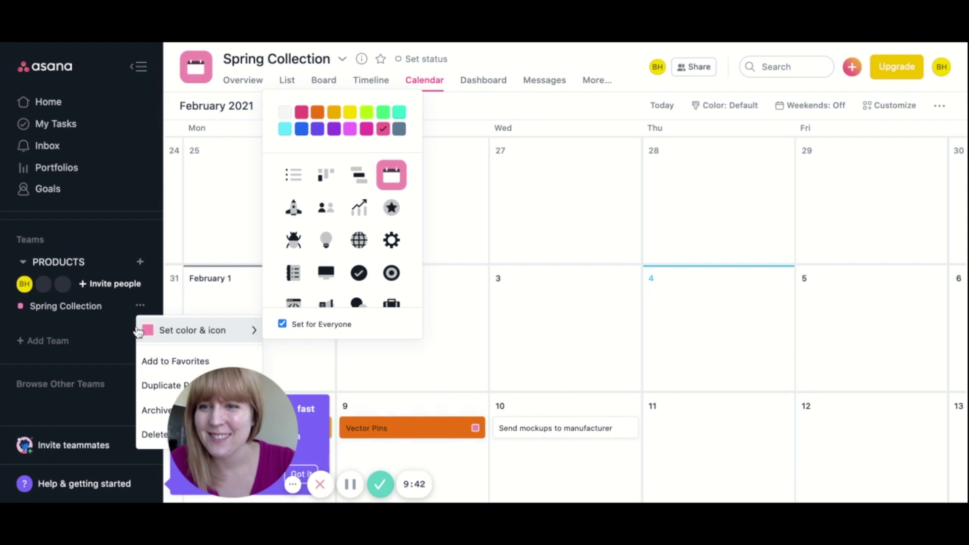
left_click(93, 313)
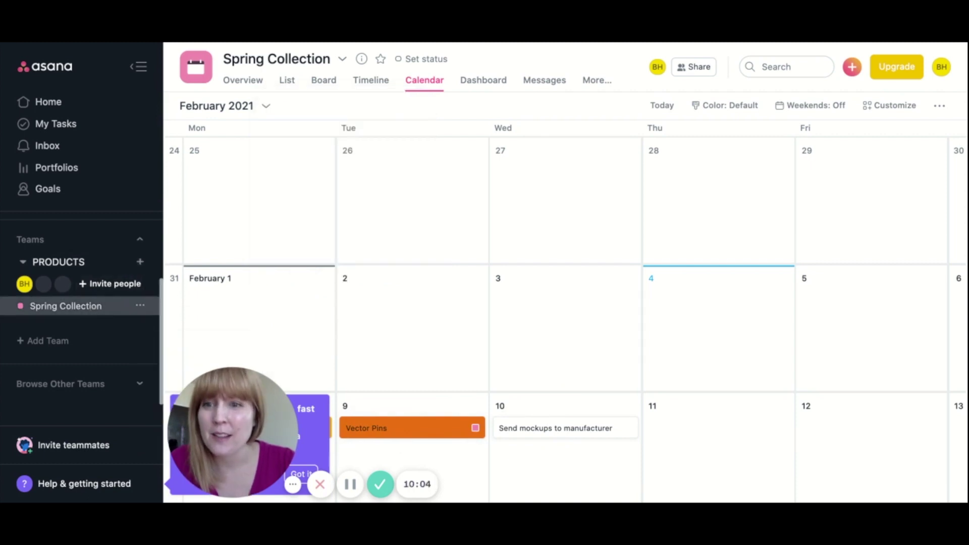
left_click(139, 305)
left_click(88, 312)
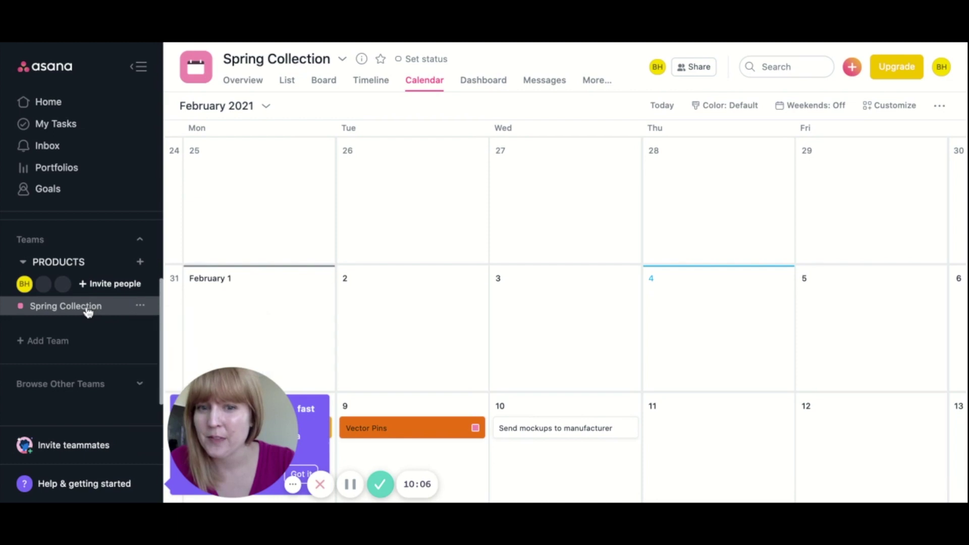
Show the Spring Collection project as a list and rename its To do section to RELEASE DATE
left_click(287, 81)
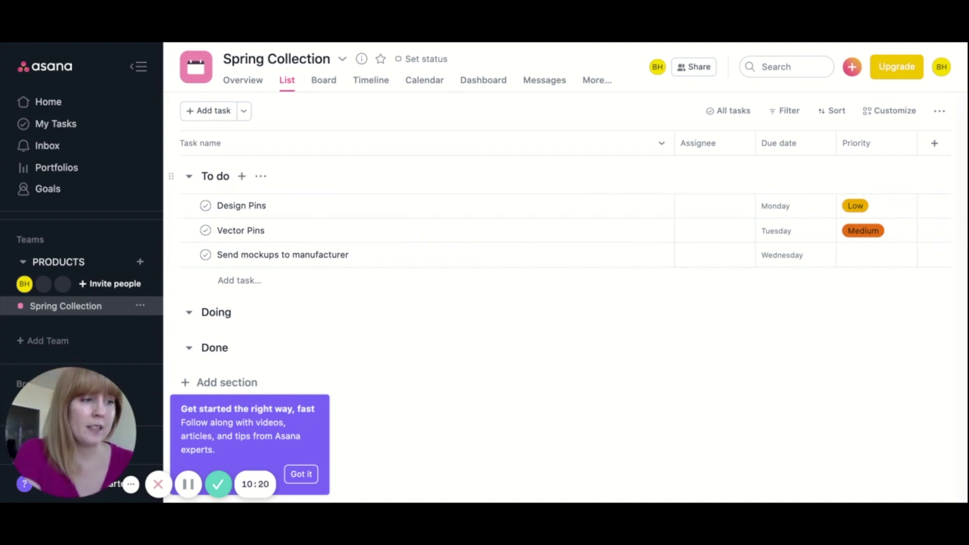
double_click(225, 176)
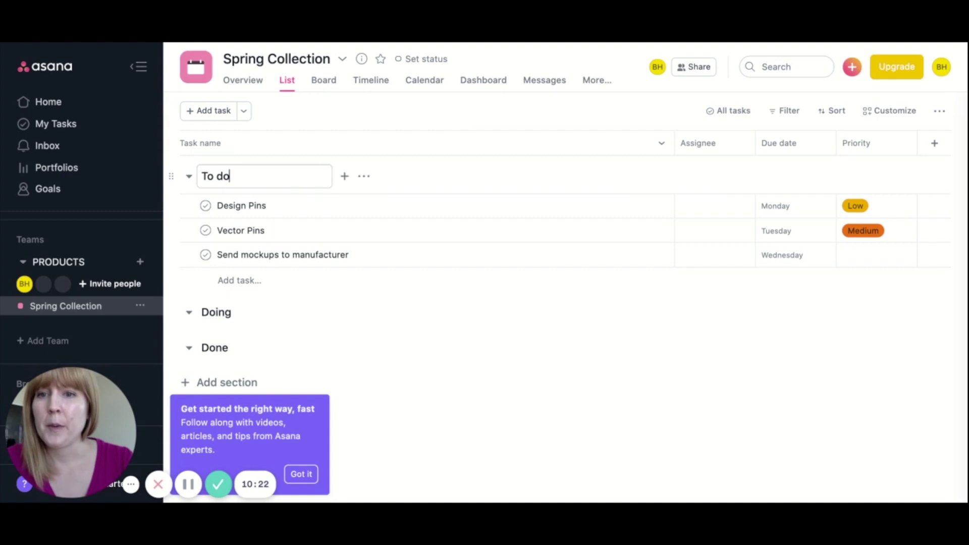
key("ctrl+a")
type("RELE")
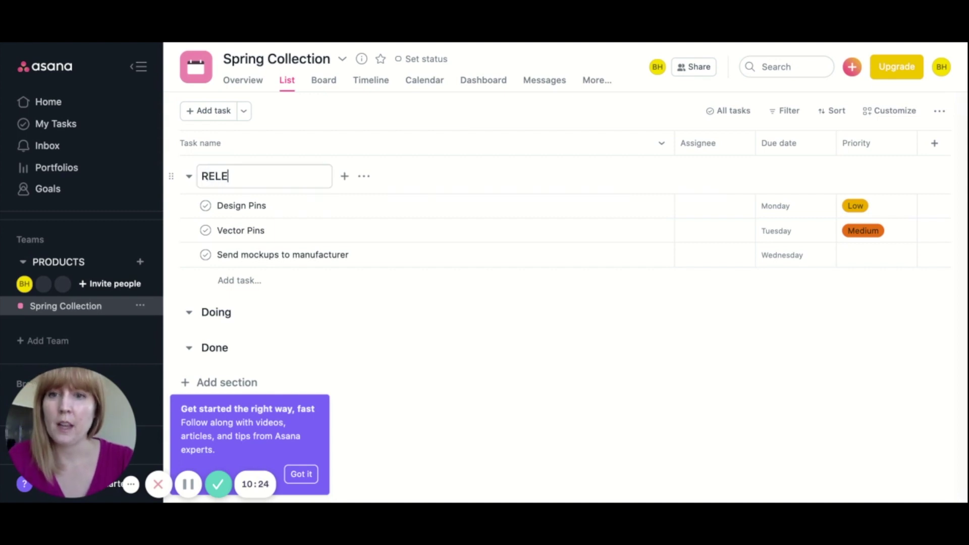
type("ASE DATE")
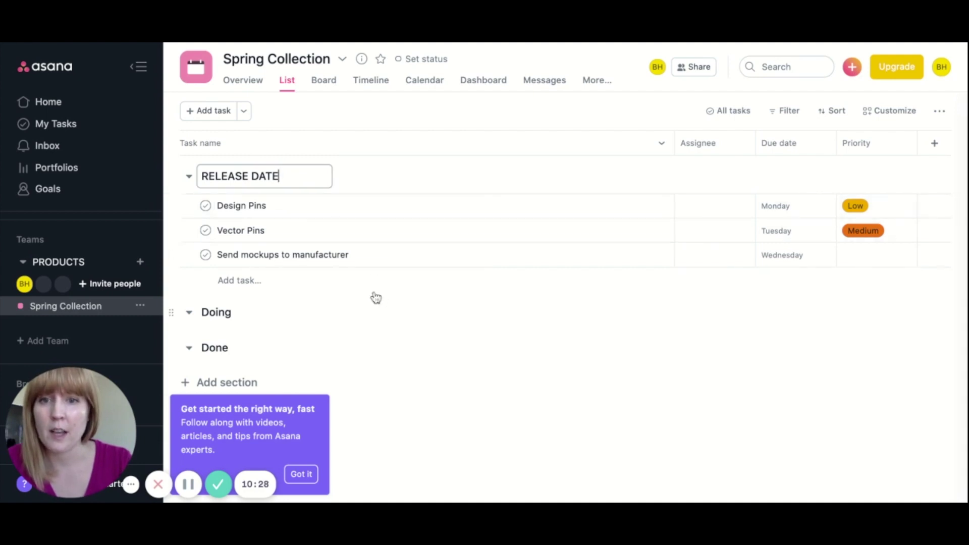
Open the details of the Design Pins task and rename it to Release Date
left_click(291, 215)
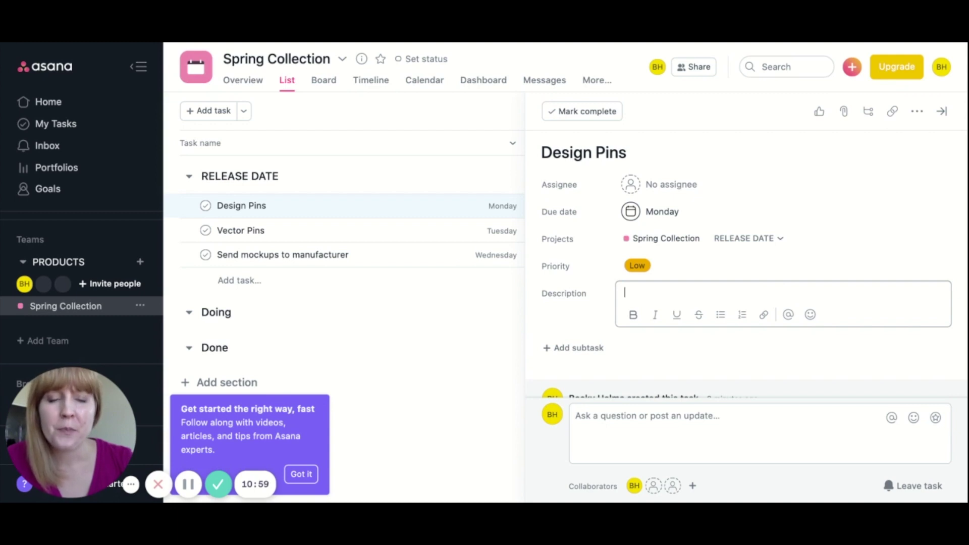
double_click(586, 152)
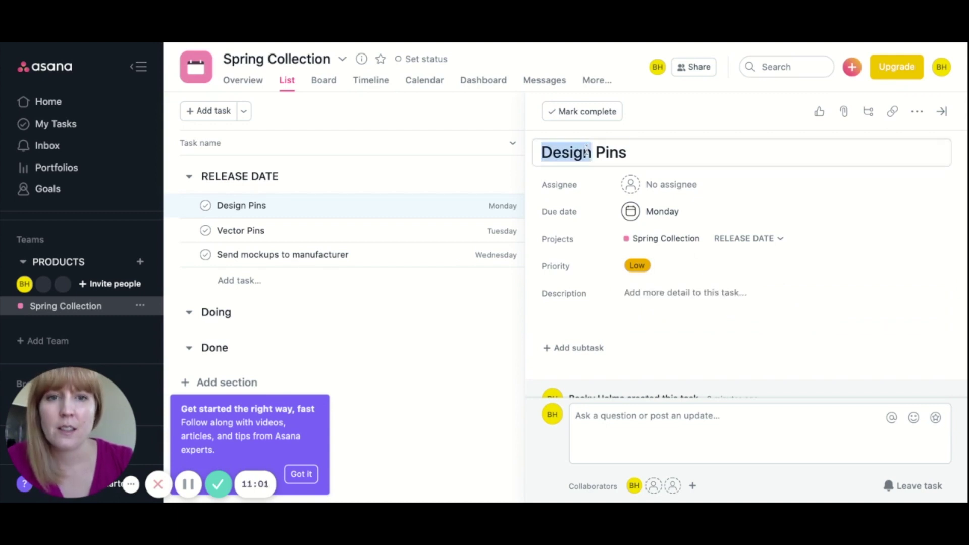
triple_click(585, 152)
type("D")
key("BackSpace")
type("Release Date")
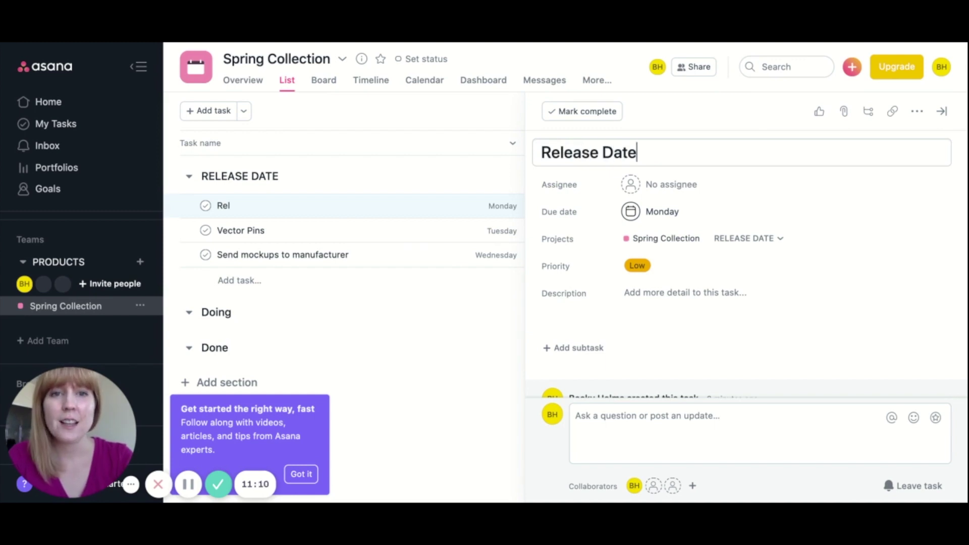
Set the Release Date task's due date to February 19, 2021
left_click(640, 216)
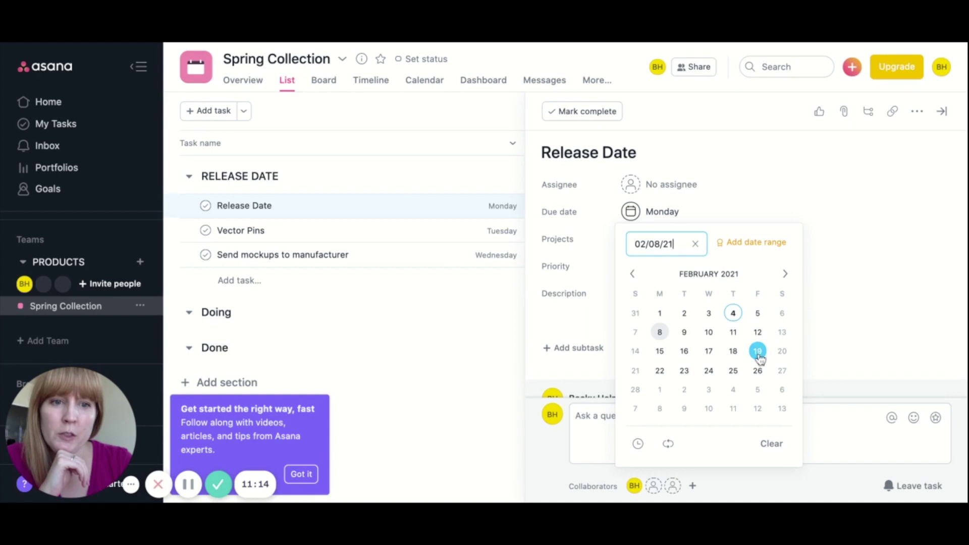
left_click(758, 333)
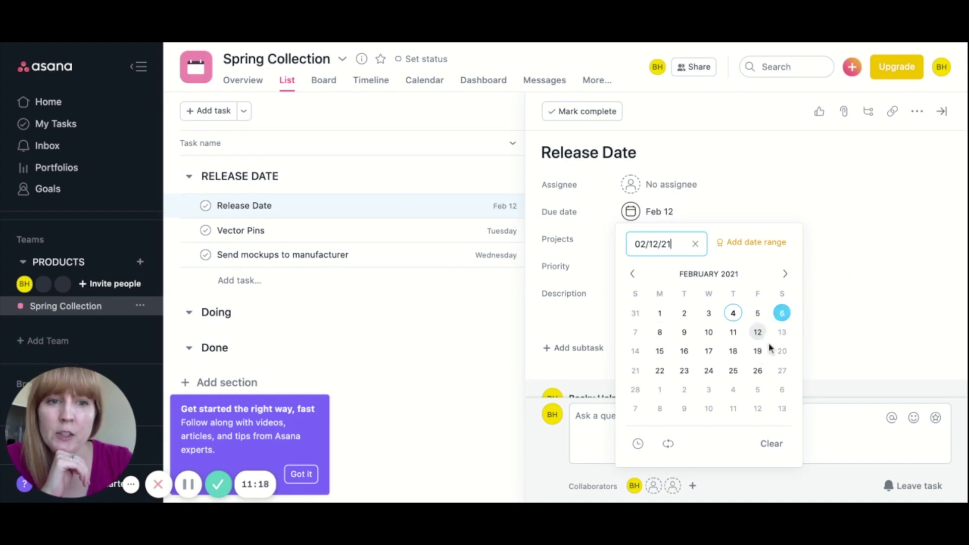
left_click(757, 351)
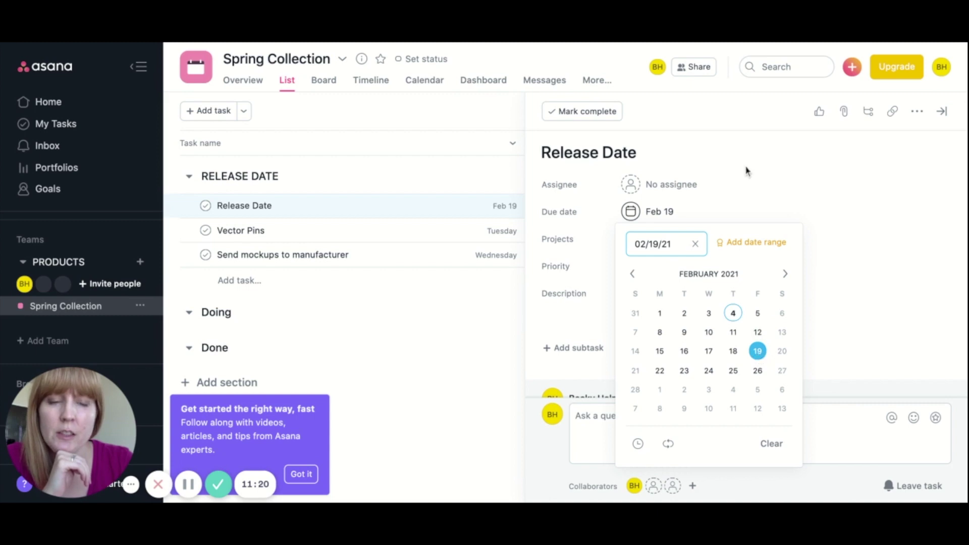
left_click(734, 183)
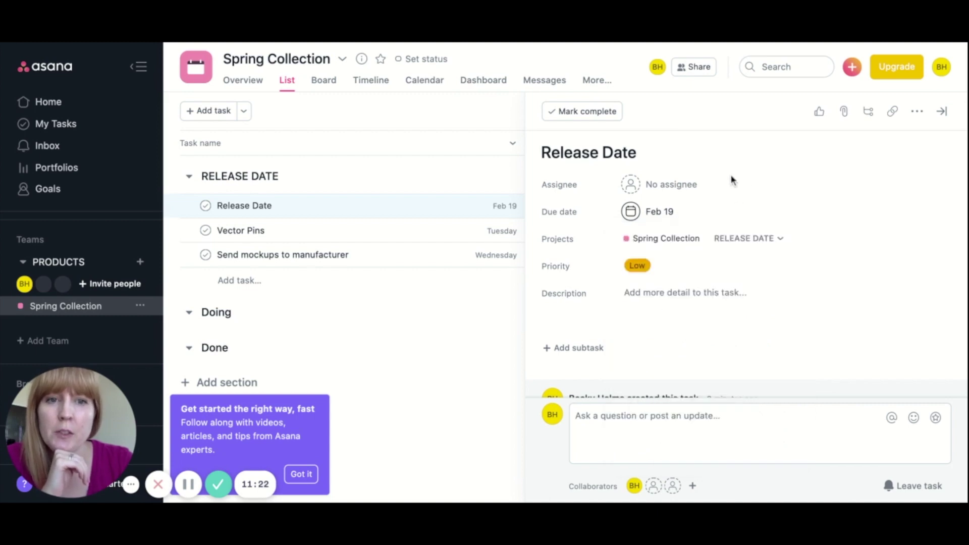
Assign the Release Date task to your own account and check its details and activity
left_click(637, 186)
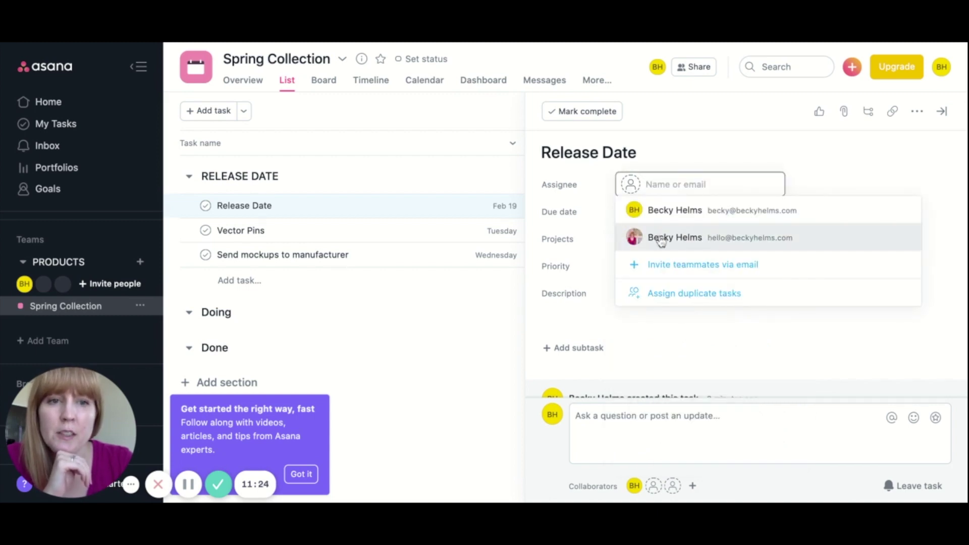
left_click(662, 214)
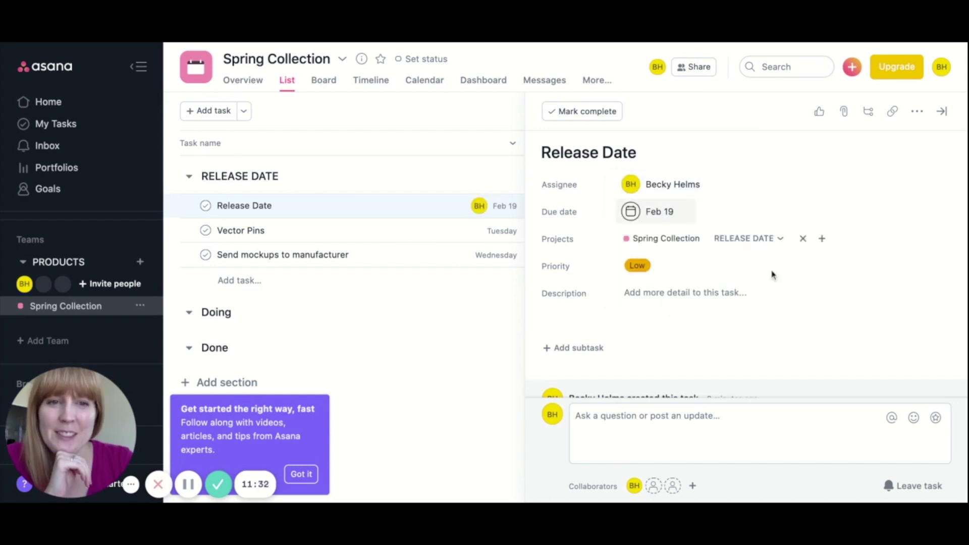
scroll(798, 307, "down", 1)
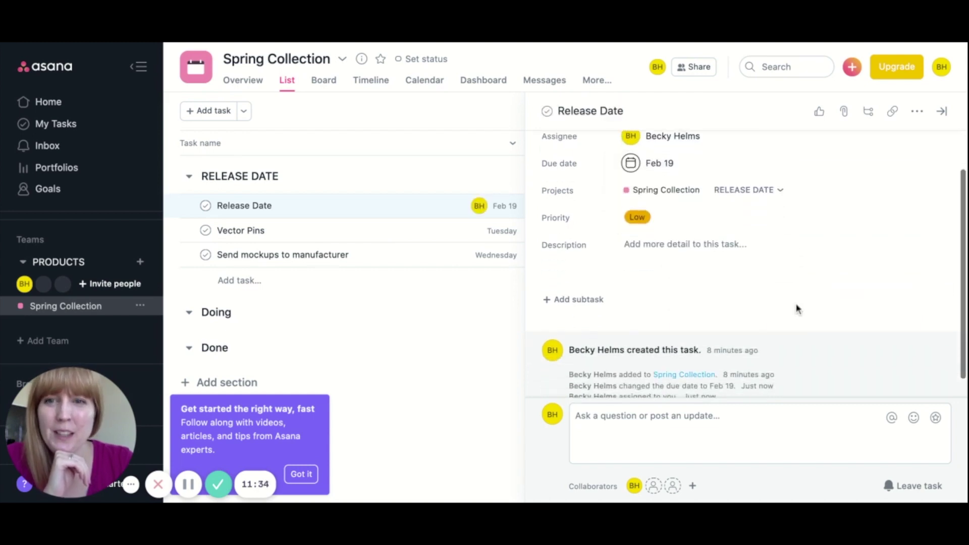
scroll(798, 308, "up", 1)
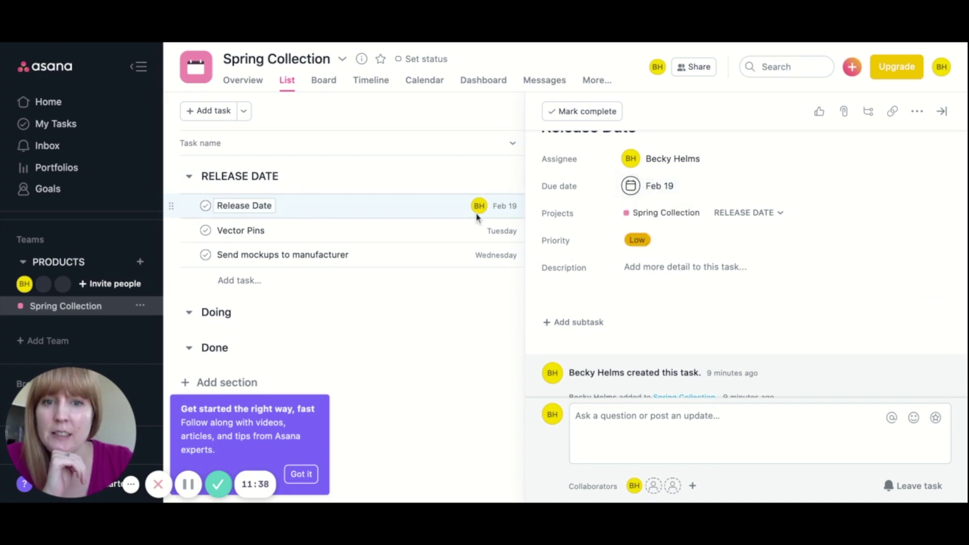
mouse_move(478, 217)
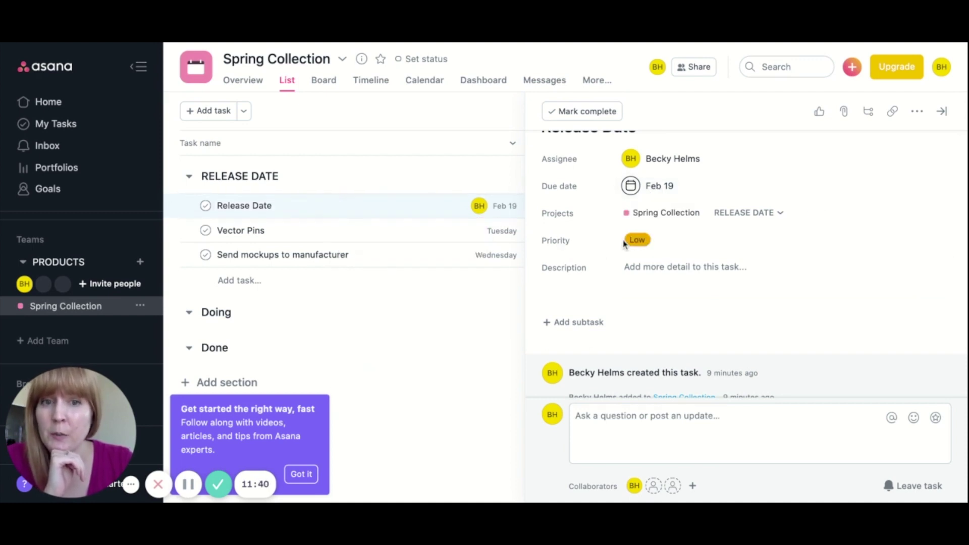
Clear the Release Date task's priority and open its empty description for editing
left_click(683, 241)
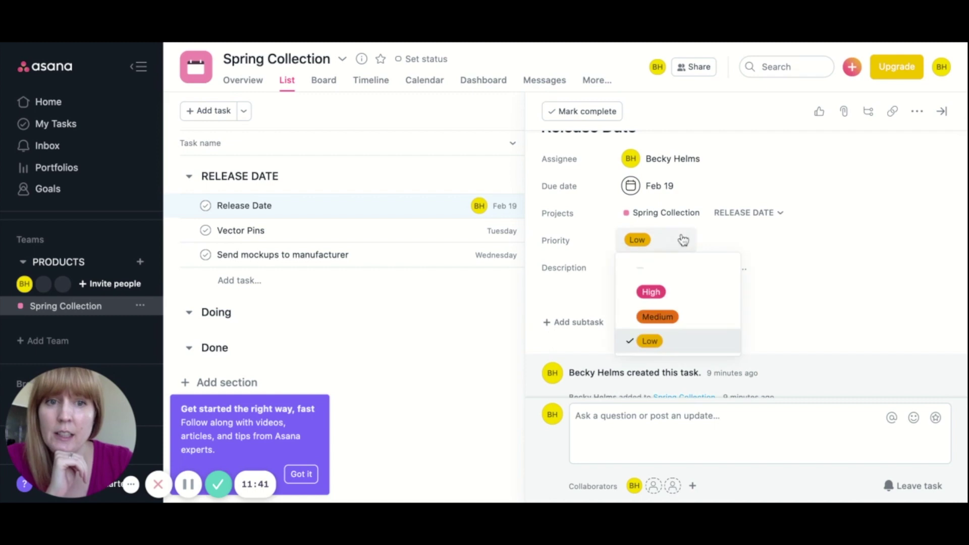
left_click(664, 267)
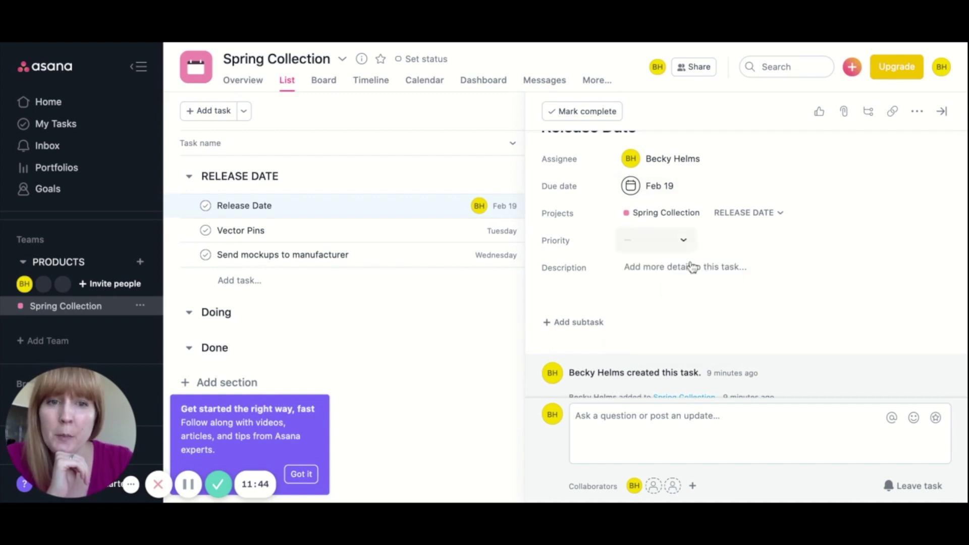
left_click(687, 271)
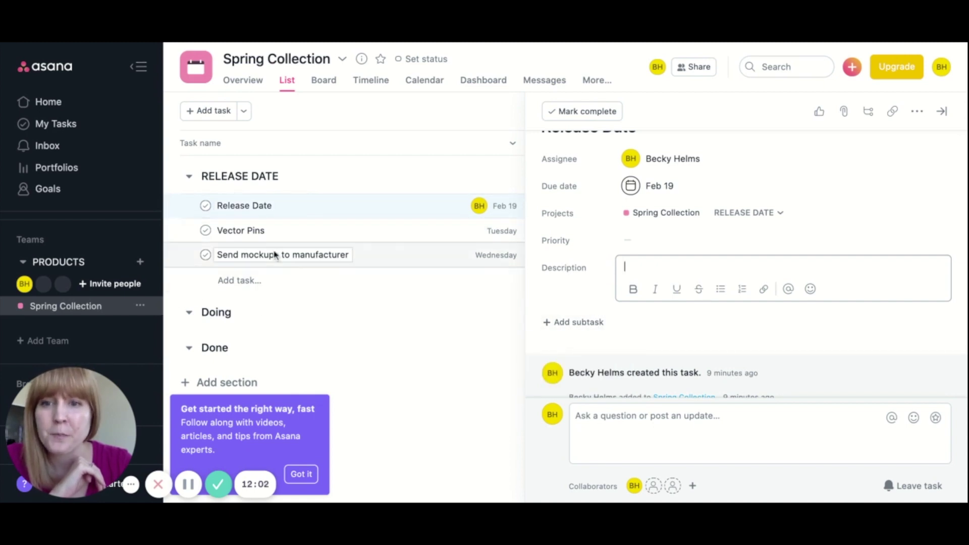
Delete the Vector Pins and Send mockups to manufacturer tasks from the RELEASE DATE section
left_click(346, 234)
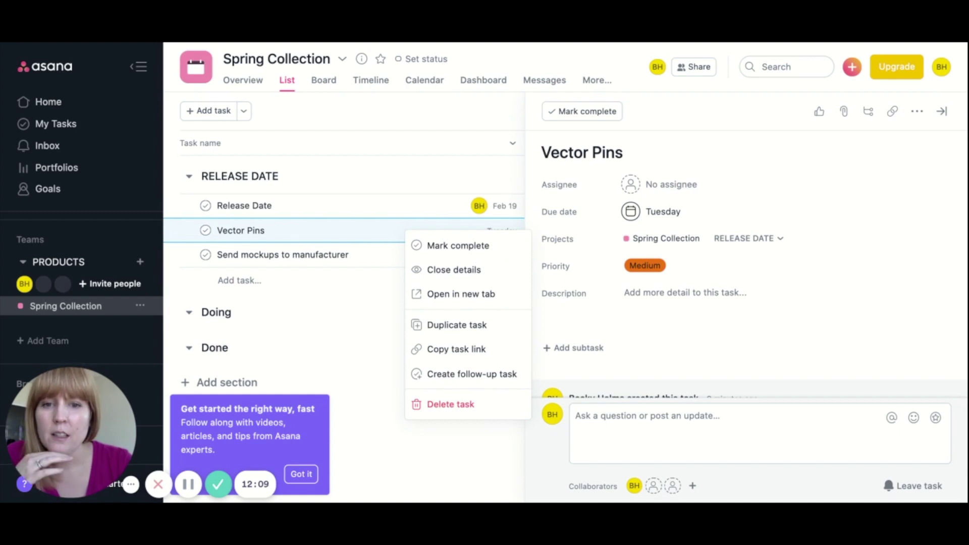
left_click(466, 403)
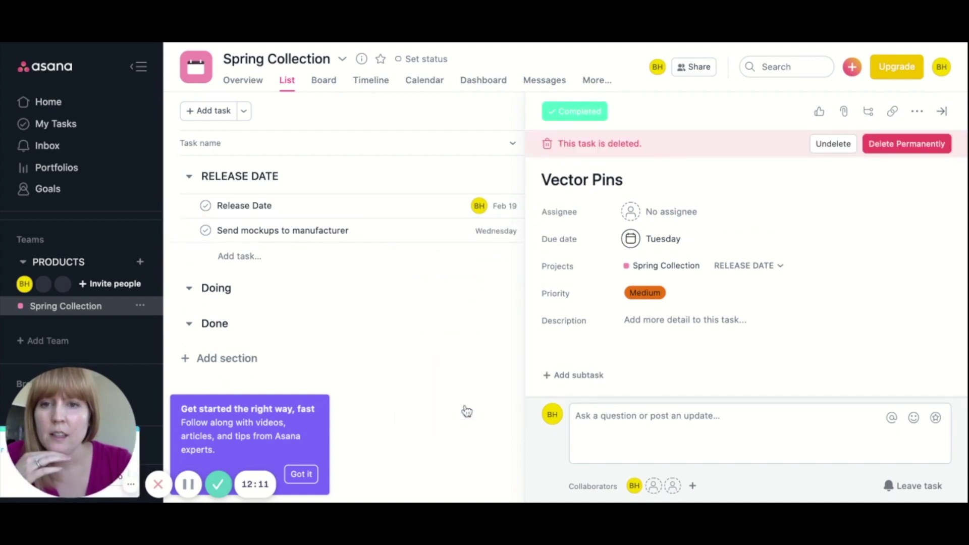
left_click(401, 240)
right_click(402, 240)
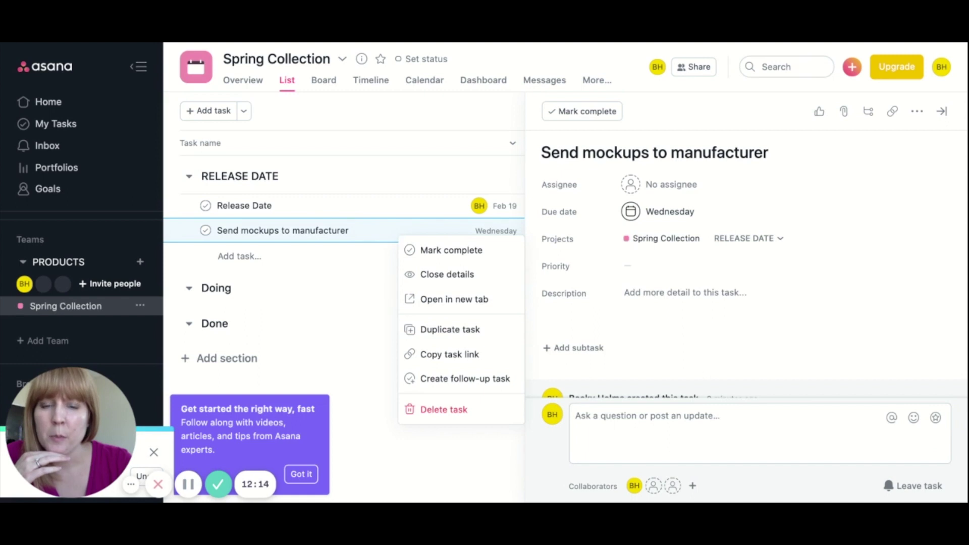
left_click(453, 414)
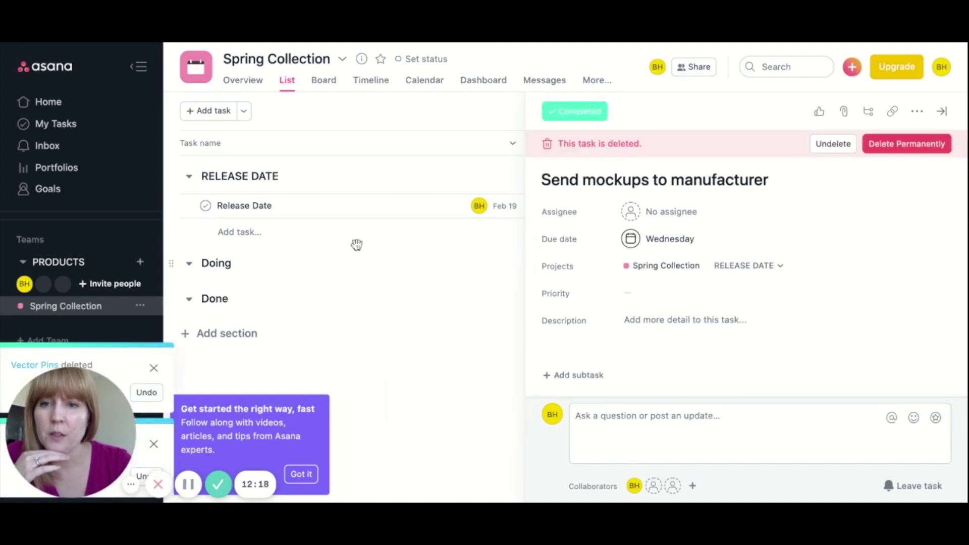
Rename the Doing section to PRODUCT CREATION
left_click(223, 269)
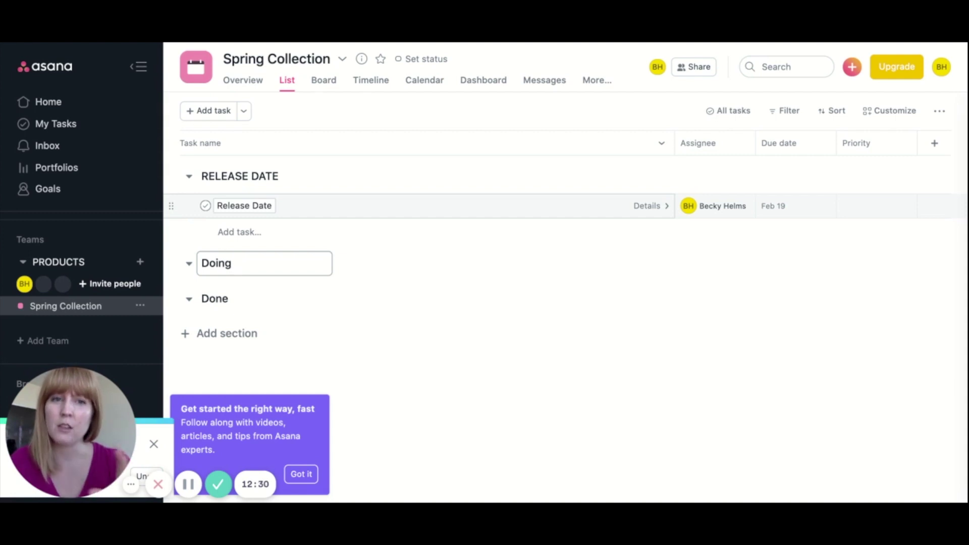
double_click(252, 260)
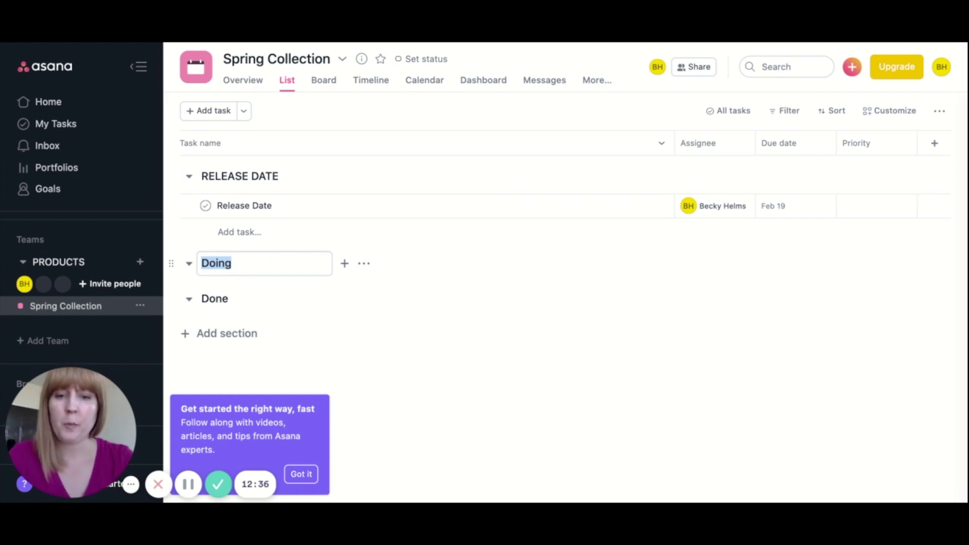
type("PRODUC")
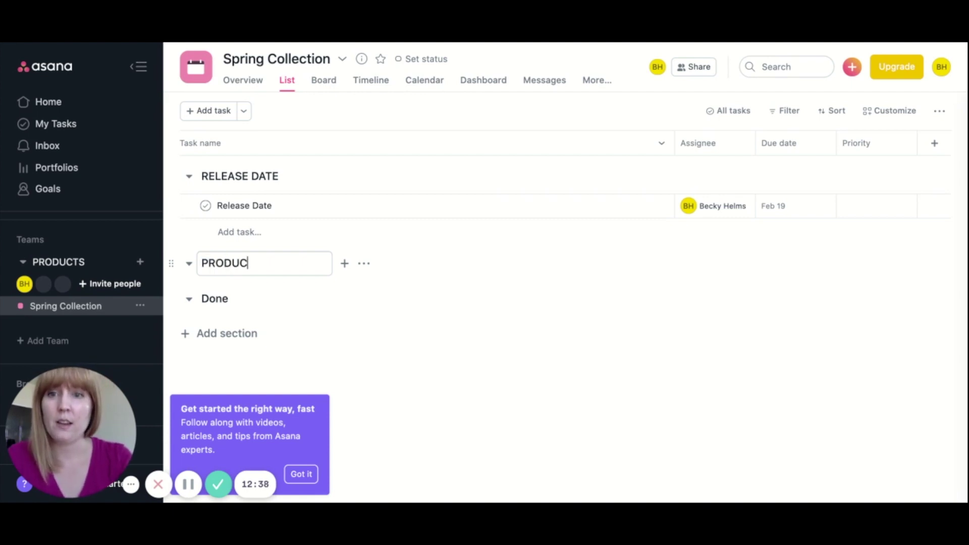
type("T CREATION")
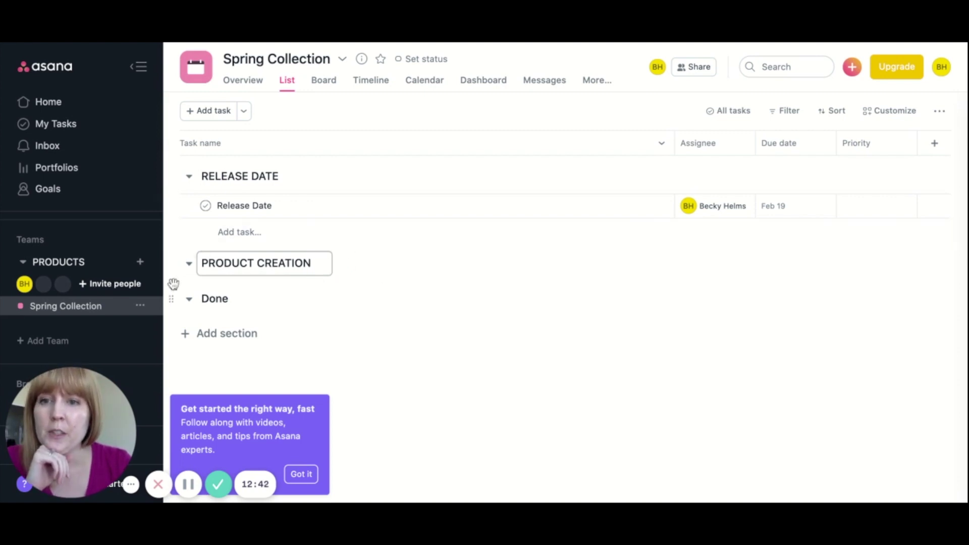
key("Return")
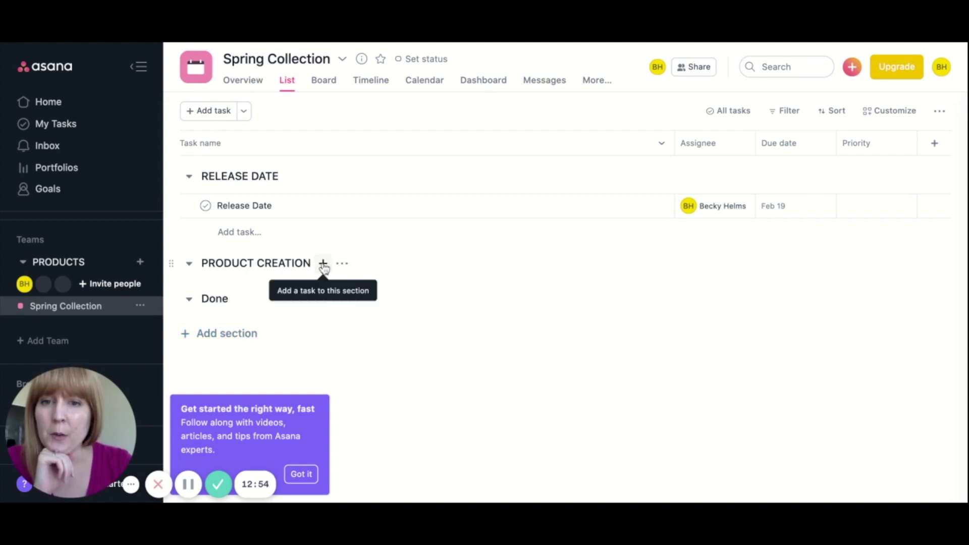
Add a task named Sketch designs to the PRODUCT CREATION section
left_click(323, 263)
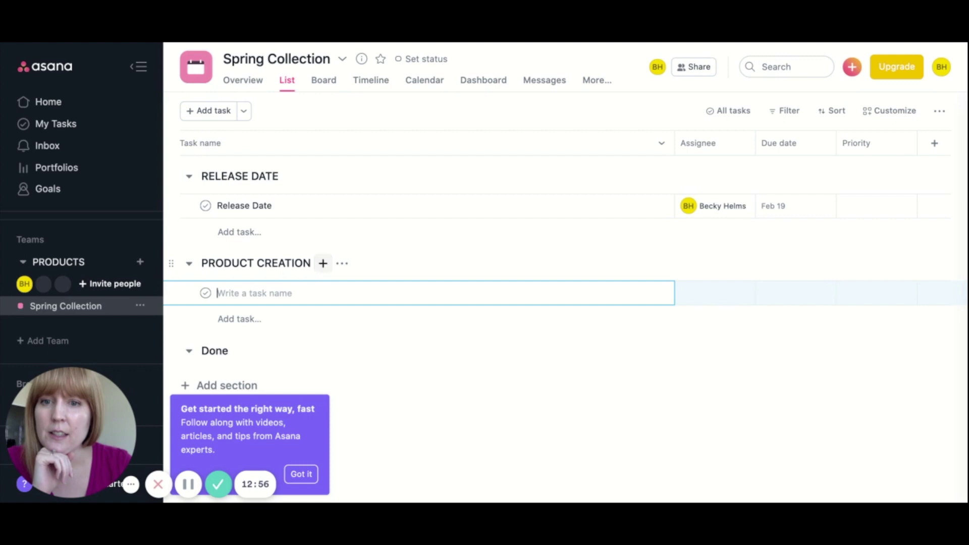
left_click(305, 299)
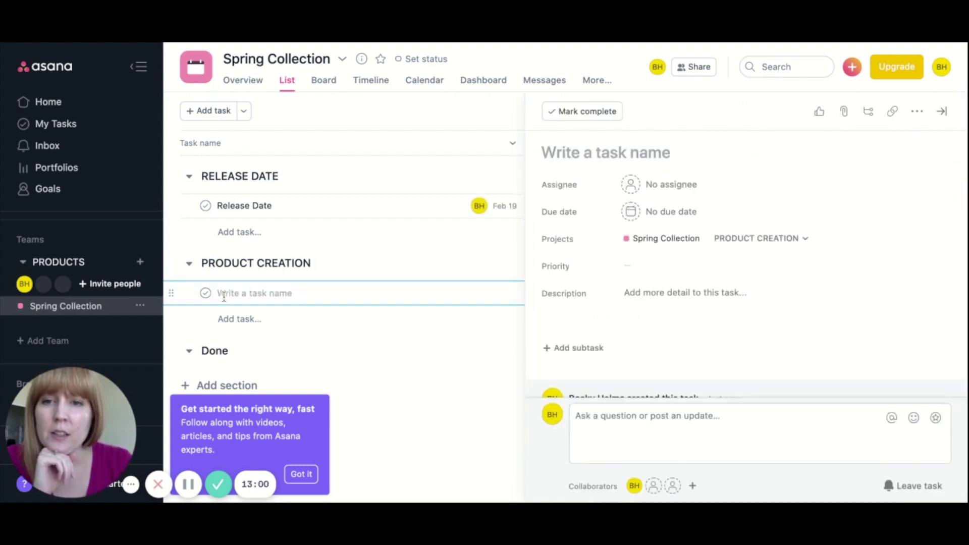
type("SKETCH")
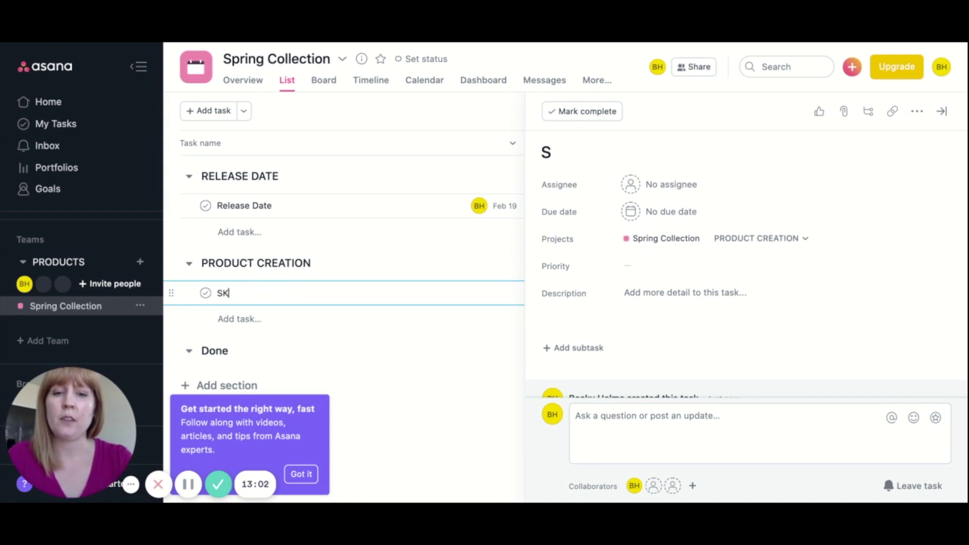
key("BackSpace")
key("BackSpace")
key("BackSpace")
key("BackSpace")
key("BackSpace")
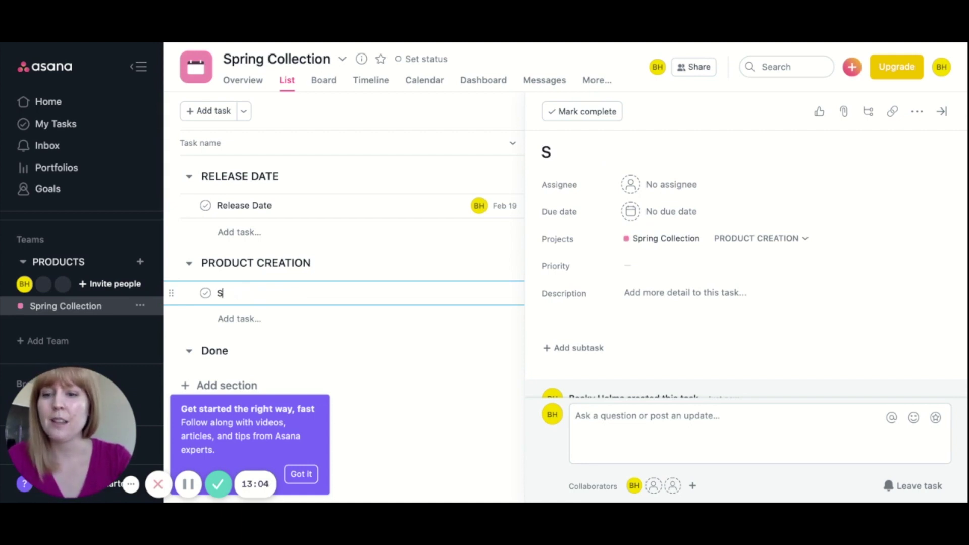
type("ketc")
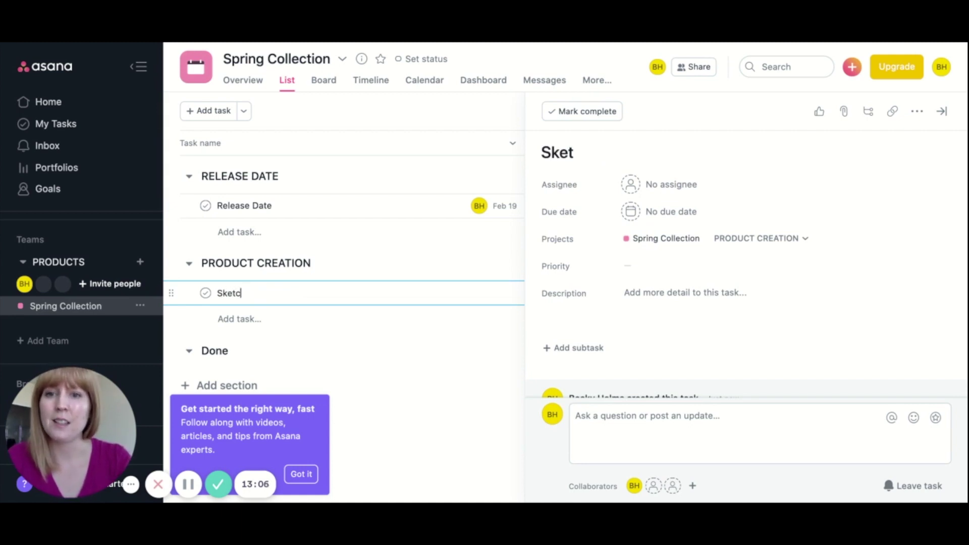
type("h designs")
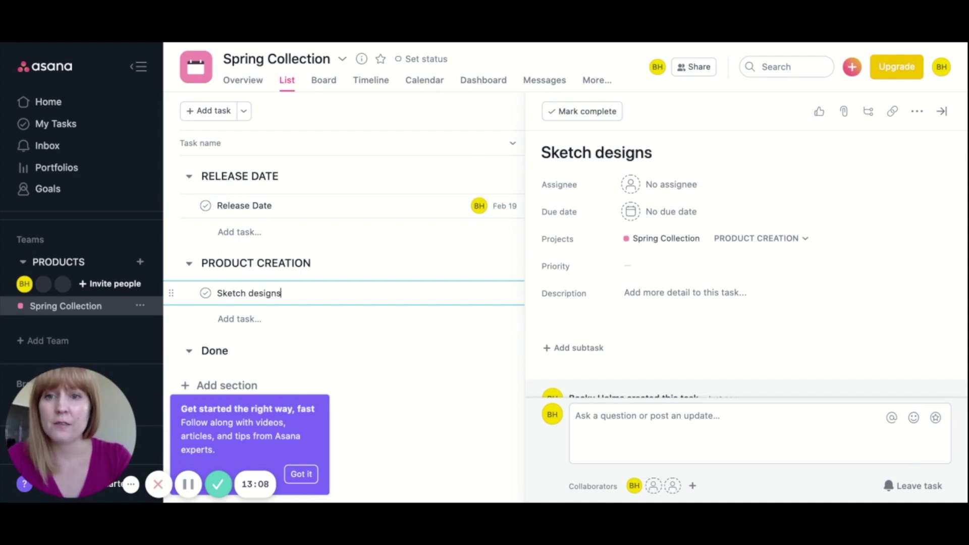
Add a Vector designs task below Sketch designs
key("Return")
type("Vector")
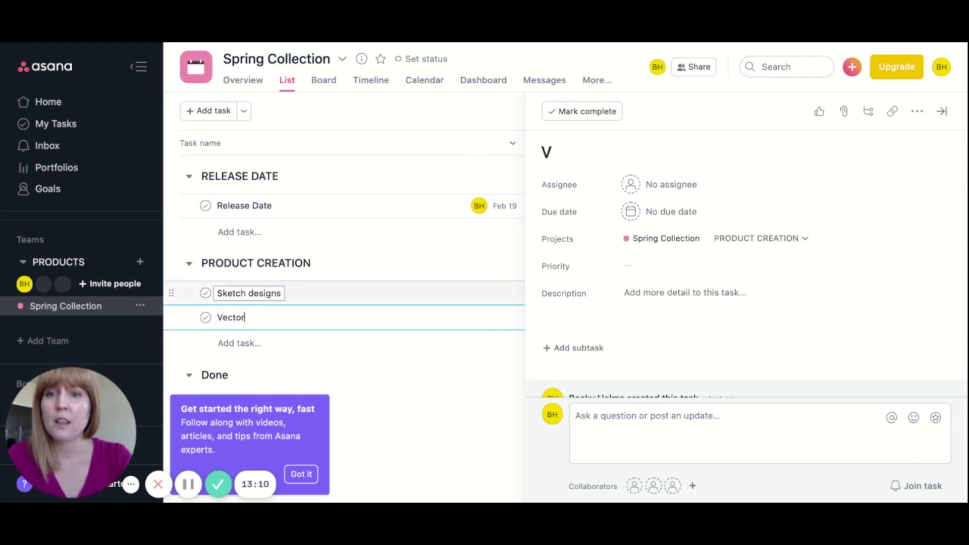
type(" designs")
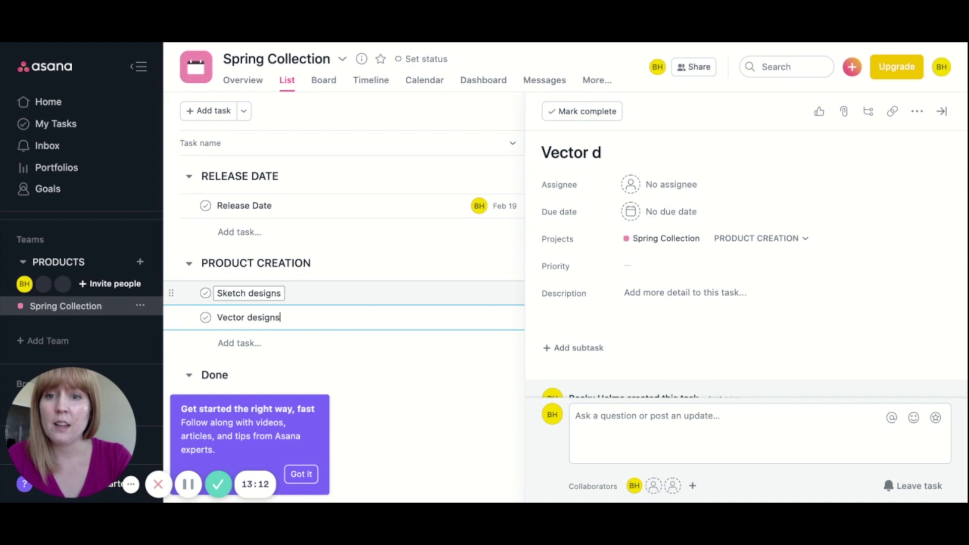
Add a task named Put in mock up template below Vector designs
key("Return")
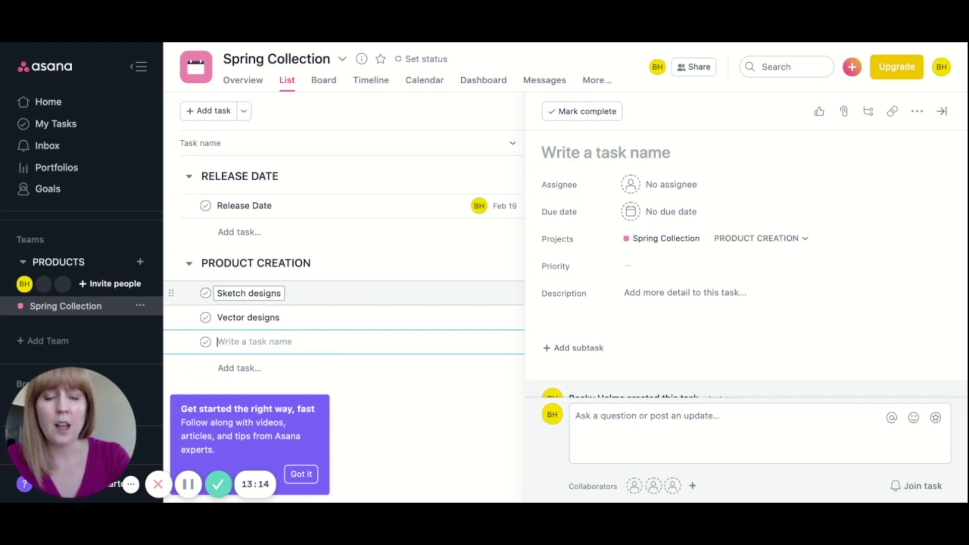
type("S")
key("BackSpace")
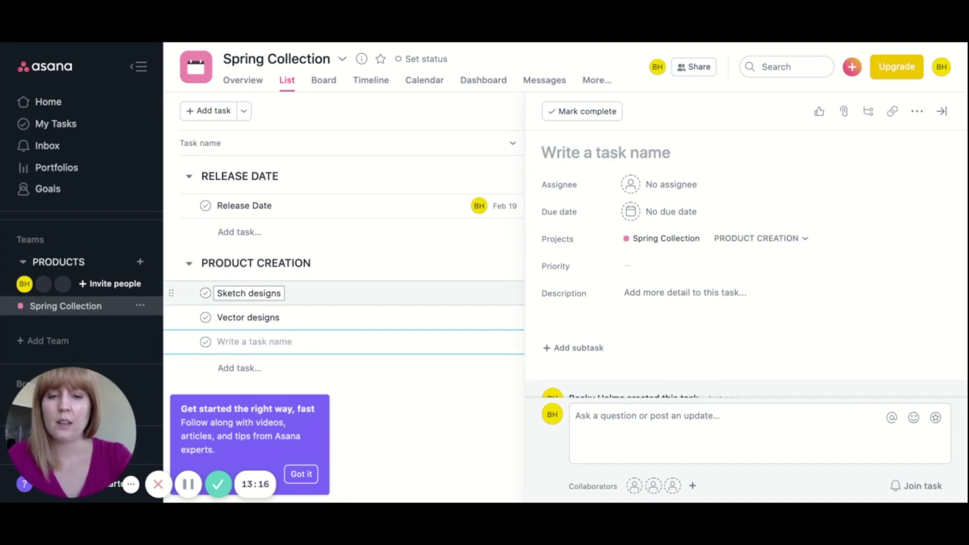
type("Put in")
key("BackSpace")
type("ma")
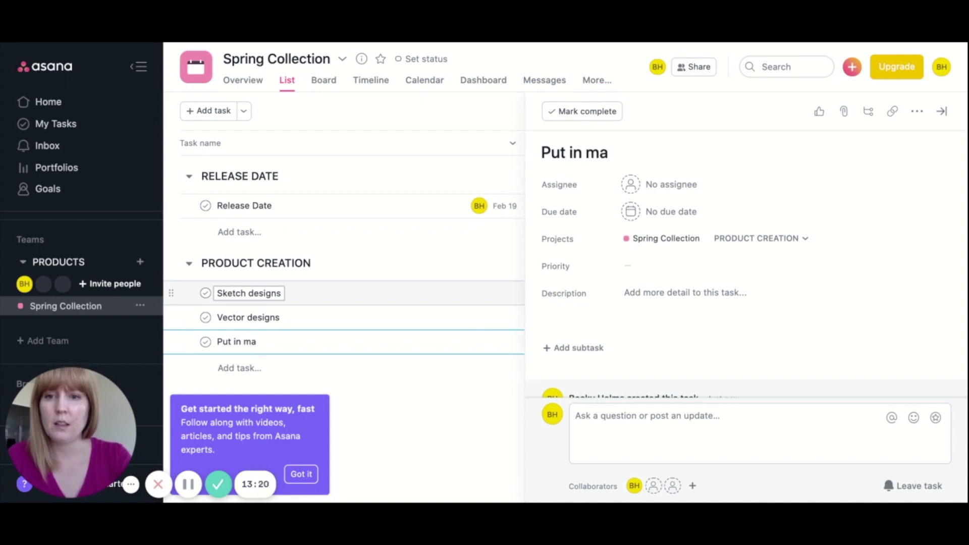
key("BackSpace")
type("ock up temp")
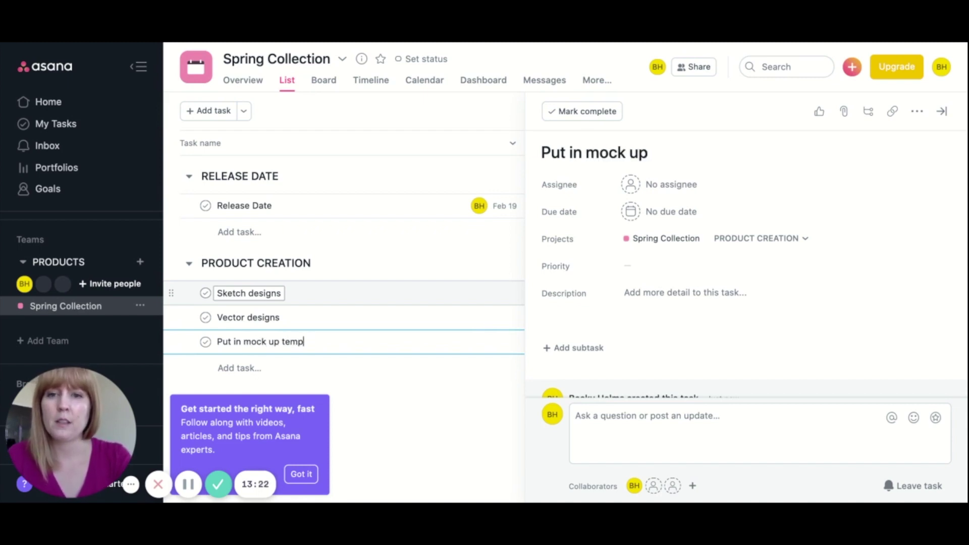
type("late")
Add a task named Send to manufacturers at the end of the PRODUCT CREATION section
key("Return")
type("Send toman")
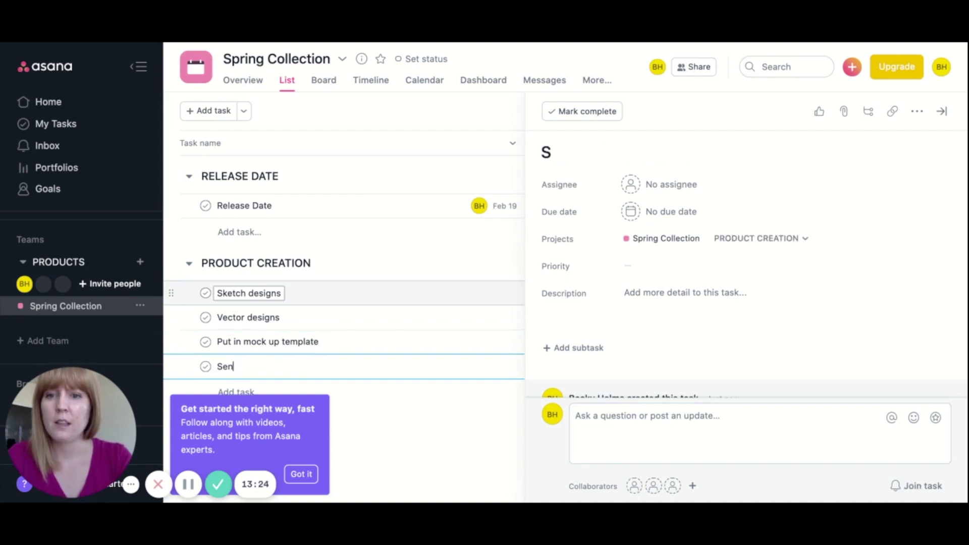
key("BackSpace")
key("BackSpace")
key("BackSpace")
type("manufacturers")
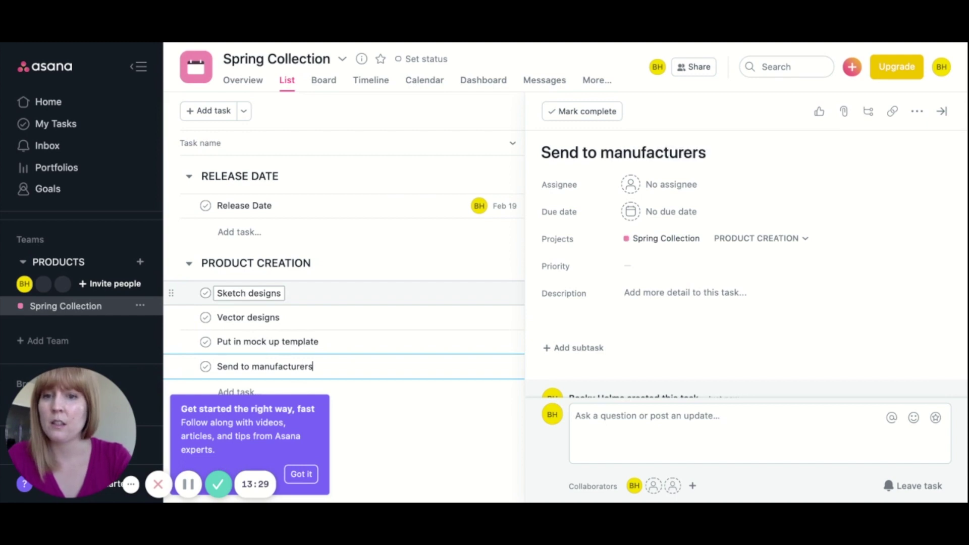
Add the tasks Mock ups approved and Product paid below Send to manufacturers
key("Return")
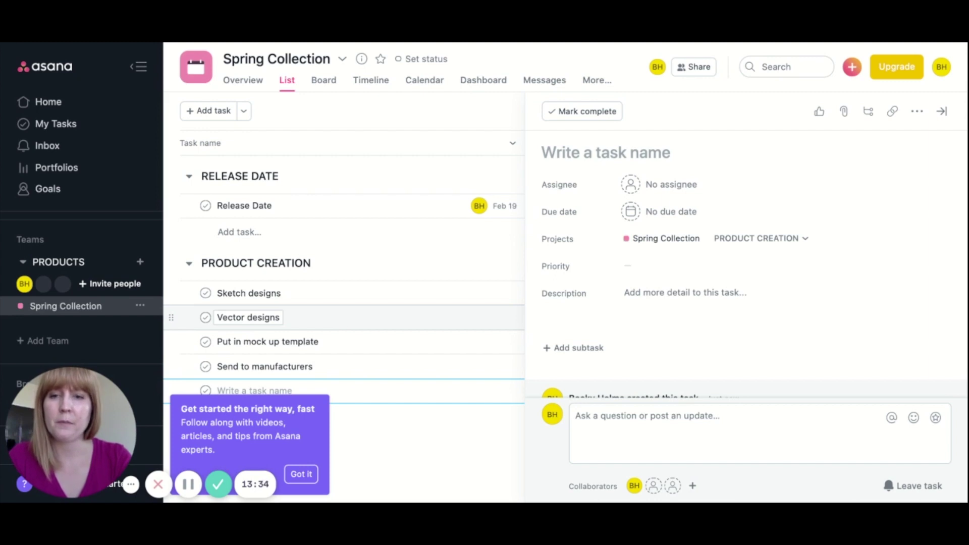
type("Mock ups approved")
key("Return")
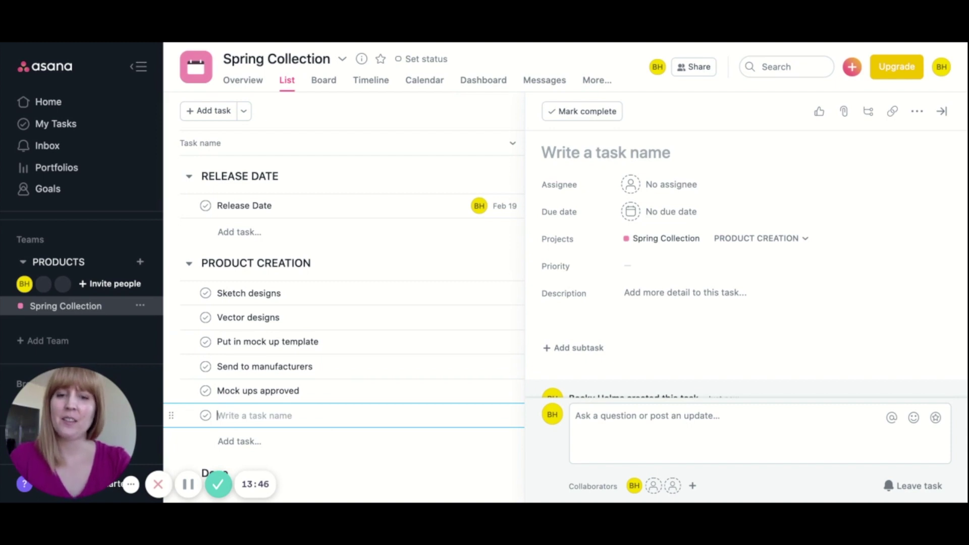
type("Product paid")
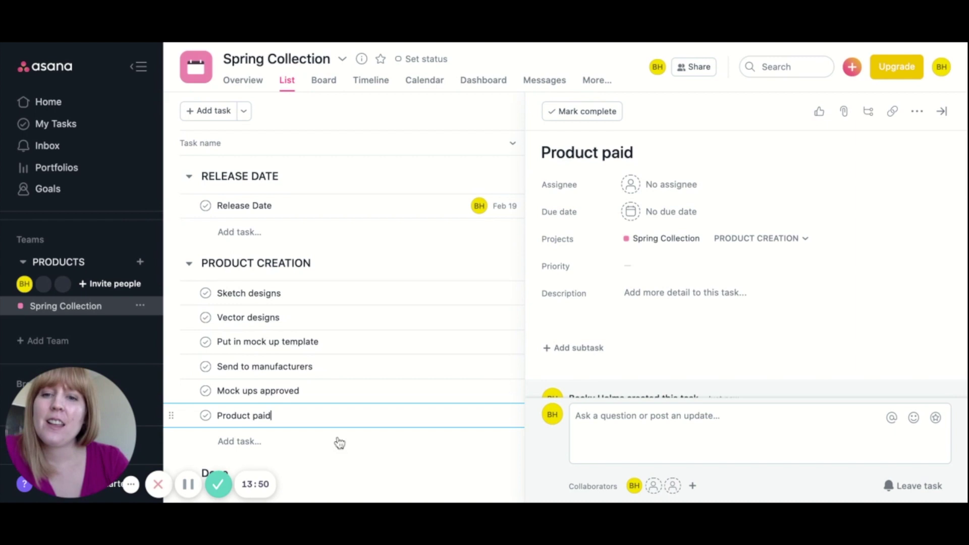
Add a subtask named Paid via paypal to the Product paid task and open the task's empty description for editing
left_click(585, 349)
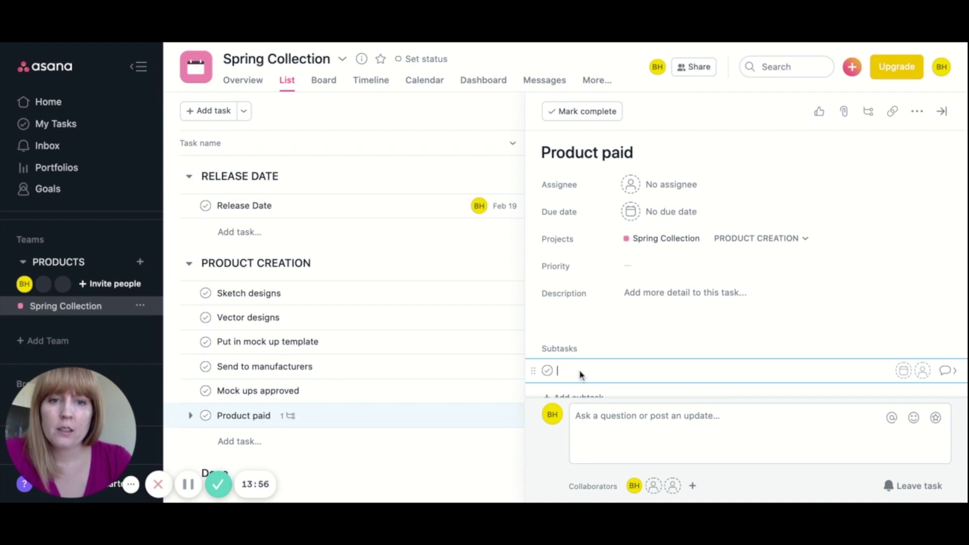
type("Paid via")
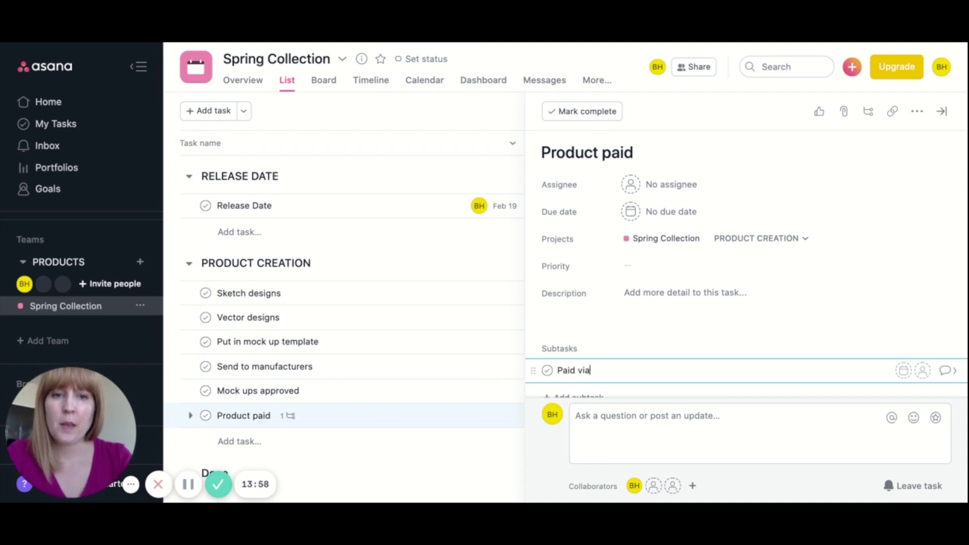
type(" paypla")
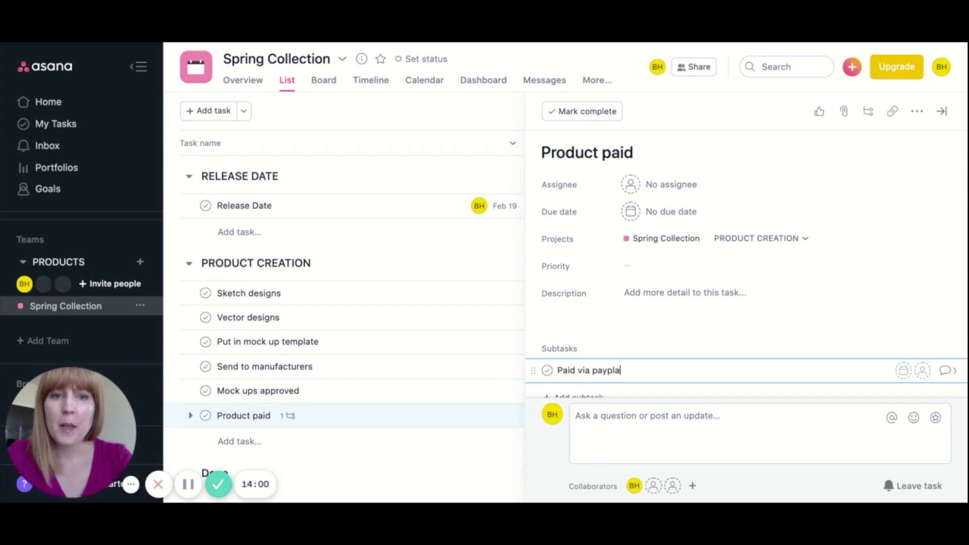
key("BackSpace")
key("BackSpace")
type("al")
left_click(645, 294)
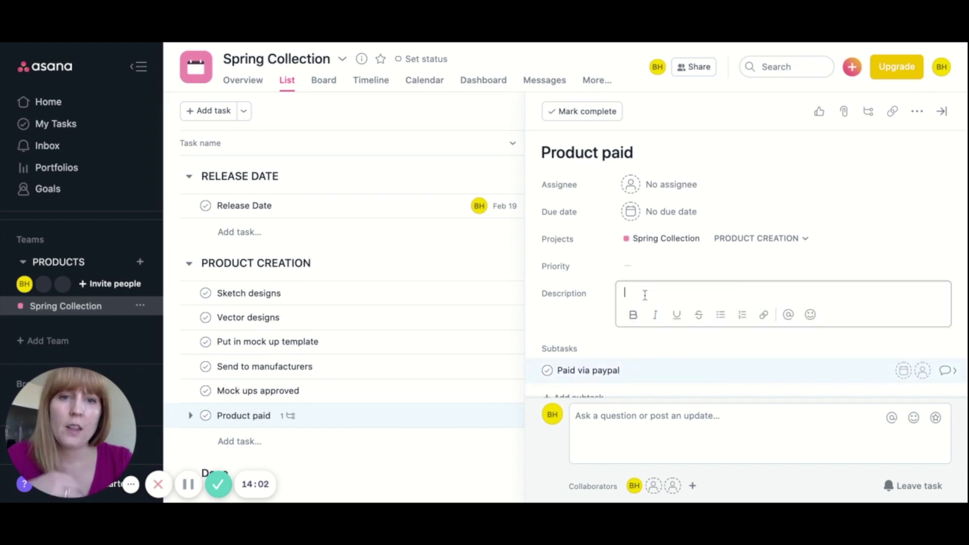
scroll(633, 284, "down", 3)
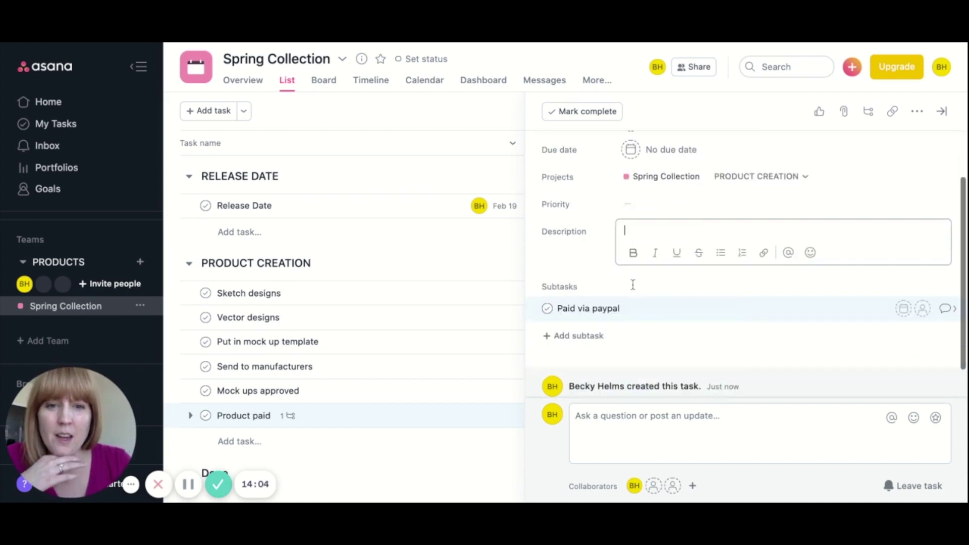
scroll(633, 284, "up", 2)
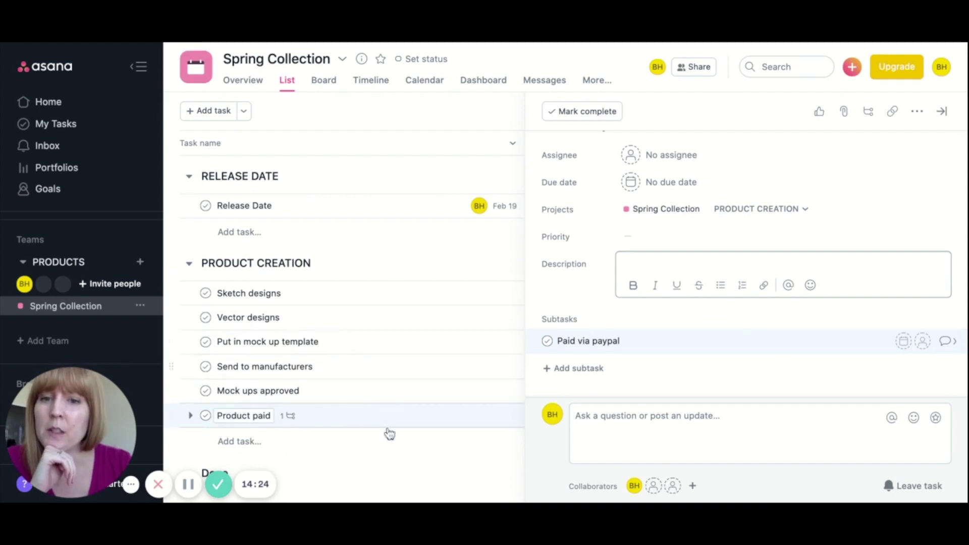
Rename the Done section to PRODUCT PROCESSING
scroll(380, 446, "down", 1)
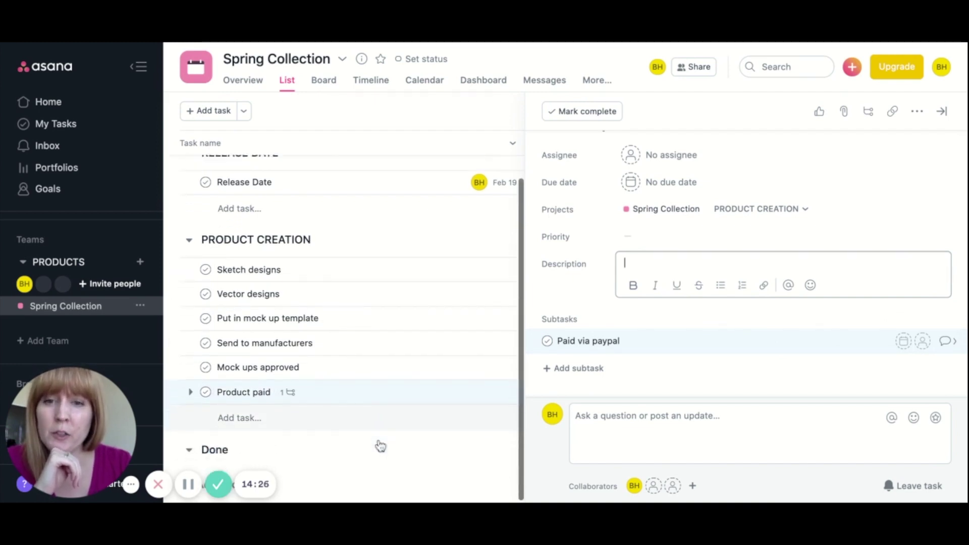
left_click(216, 454)
double_click(254, 447)
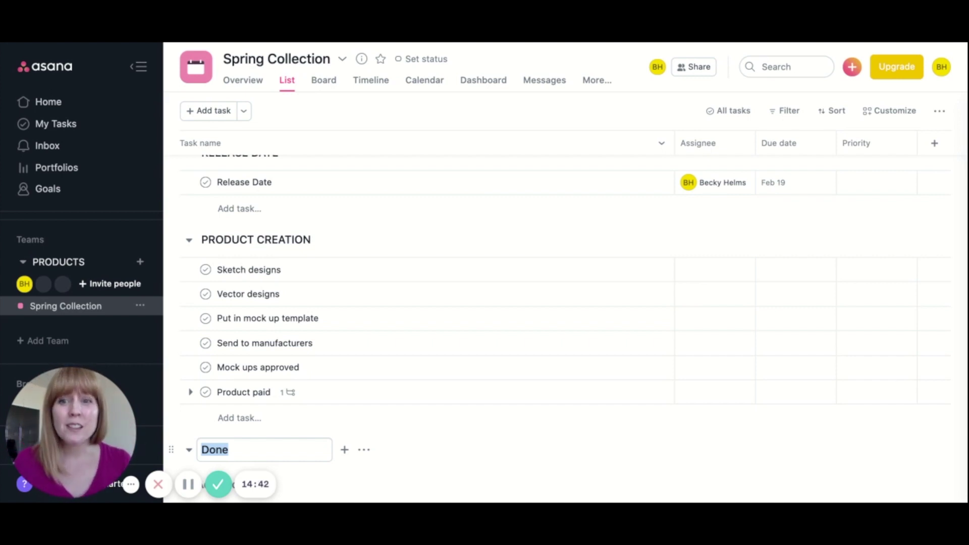
type("P")
type("rodu")
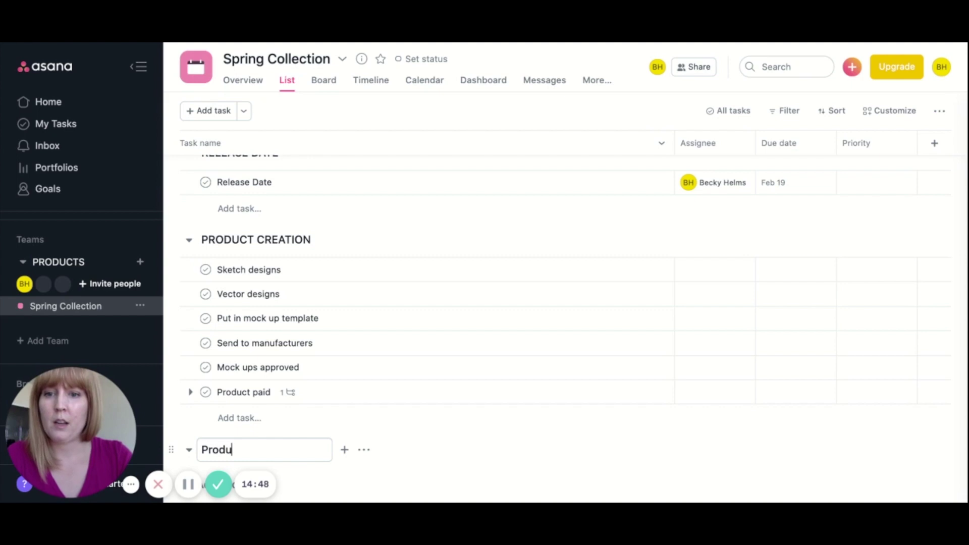
key("BackSpace")
key("BackSpace")
key("BackSpace")
key("BackSpace")
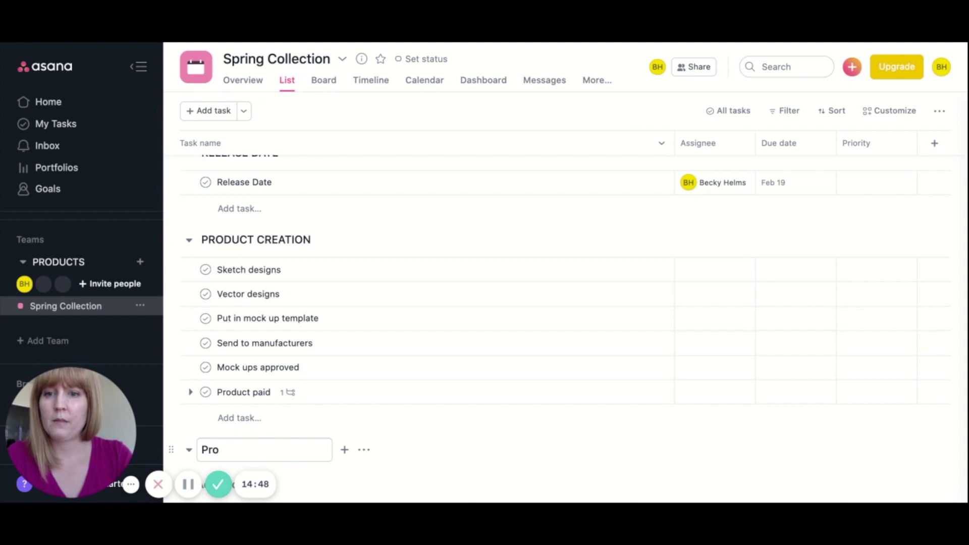
type("RODUC")
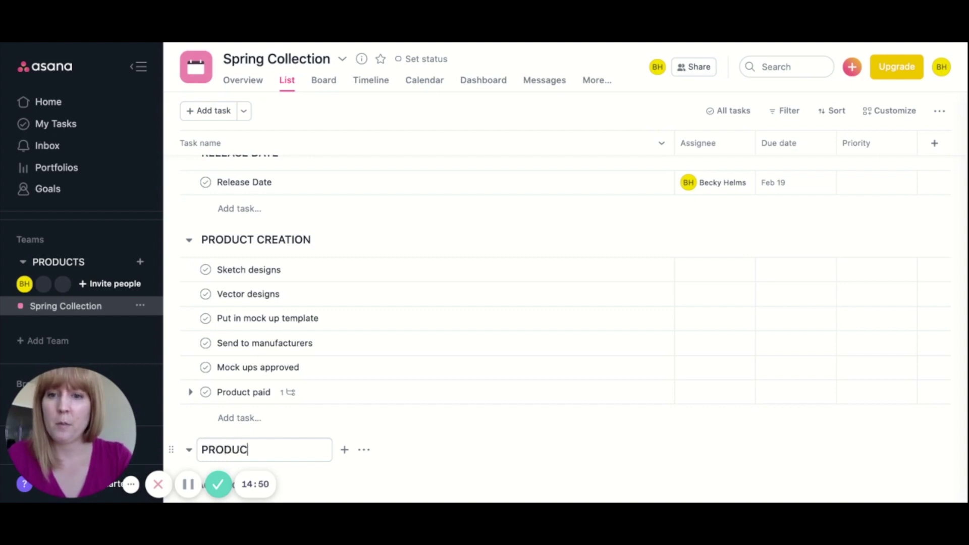
type("T PROCESSING")
key("Return")
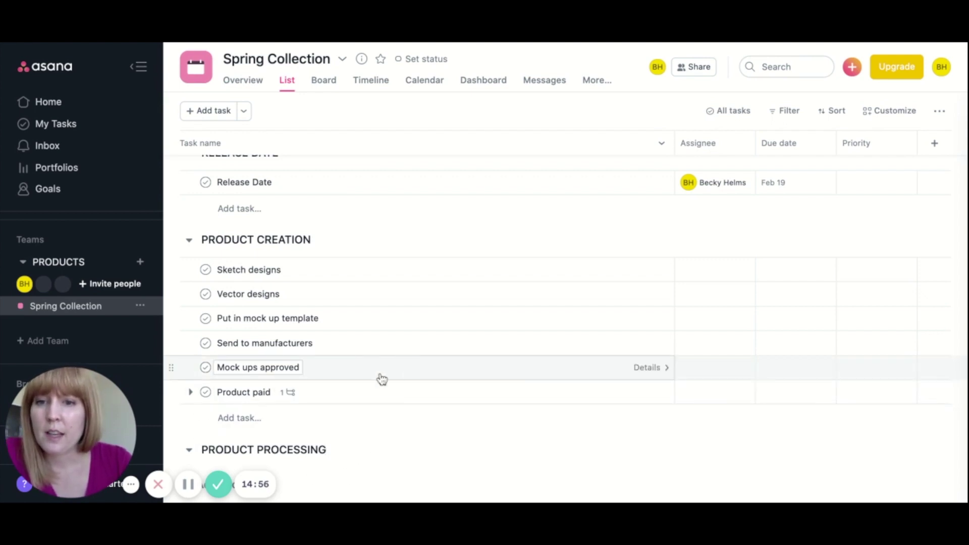
Add a task named Quality check product to the PRODUCT PROCESSING section
left_click(332, 451)
type("DEG")
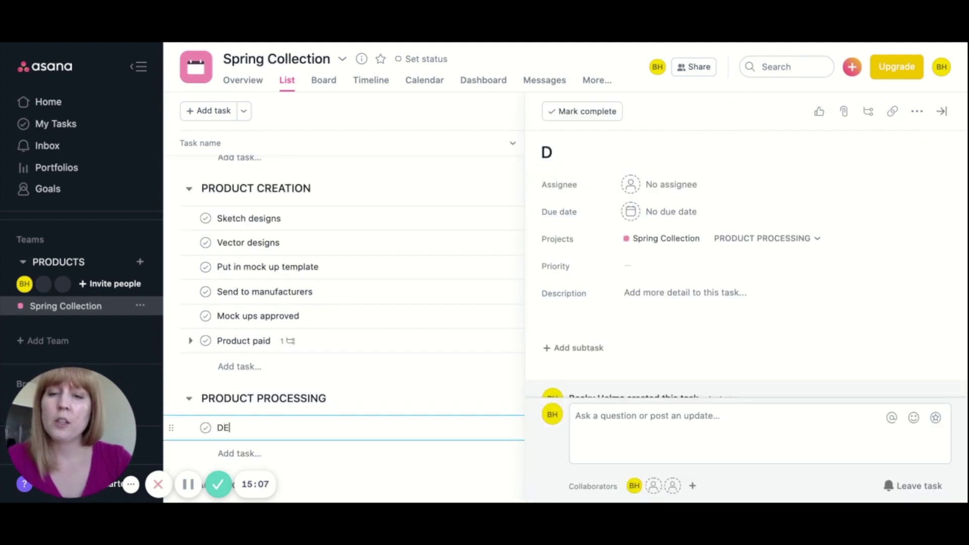
key("BackSpace")
key("BackSpace")
type("e")
key("BackSpace")
key("BackSpace")
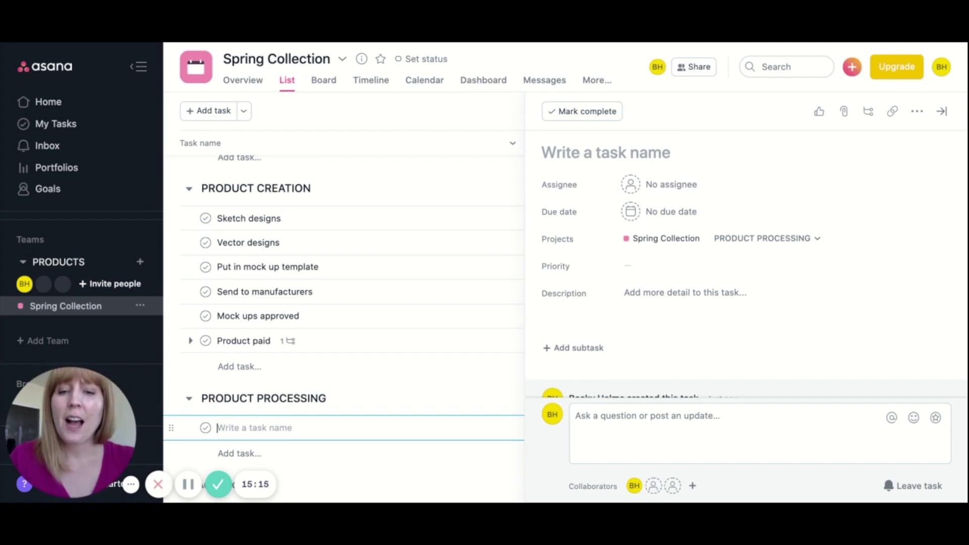
type("Quality check pin")
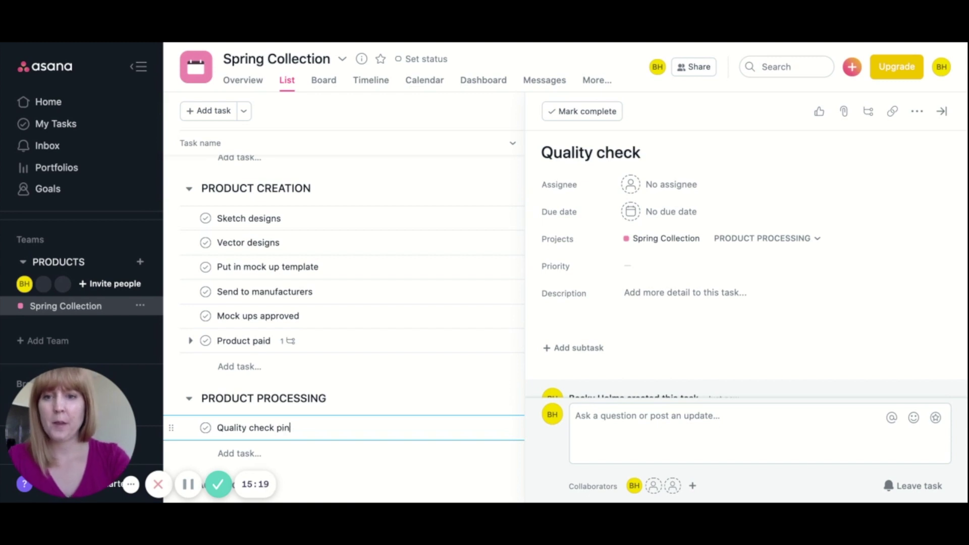
type("s")
key("BackSpace")
key("BackSpace")
type("roduct")
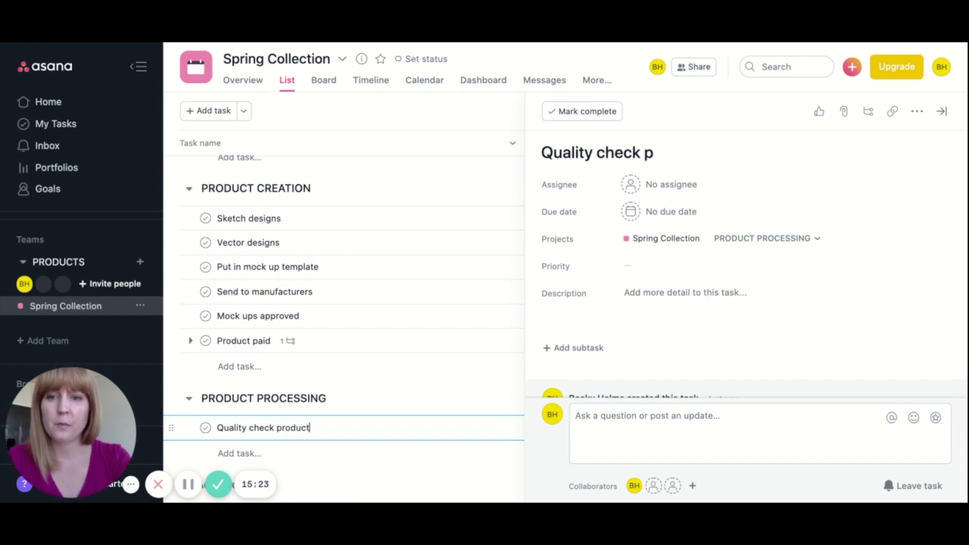
Add the subtasks Separate seconds and Double check iffy products to the Quality check product task
left_click(575, 349)
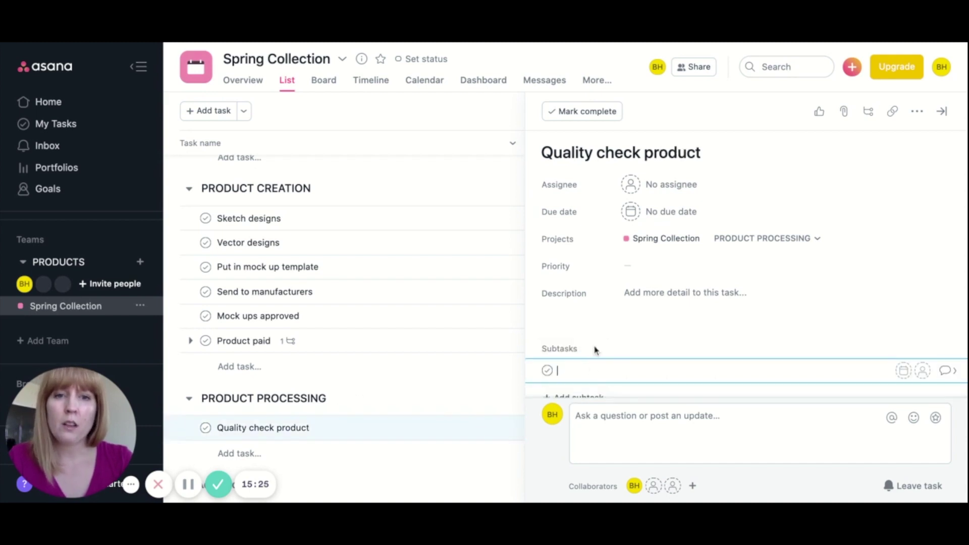
type("Separate")
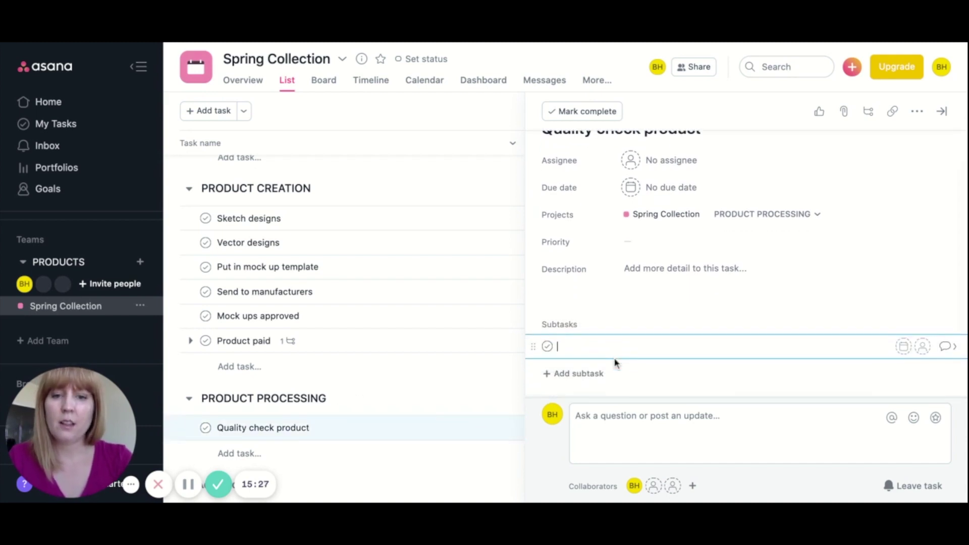
type(" seconds")
key("Return")
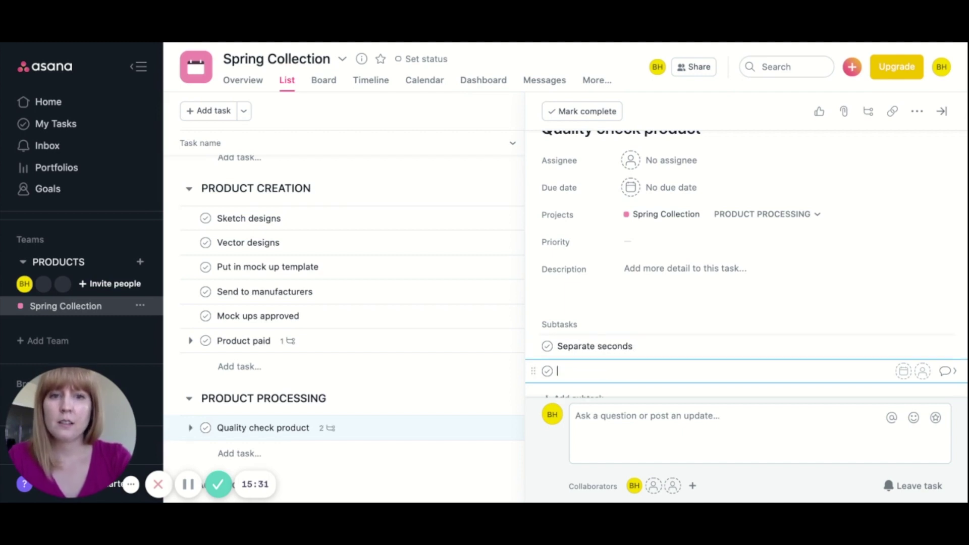
type("Double chec")
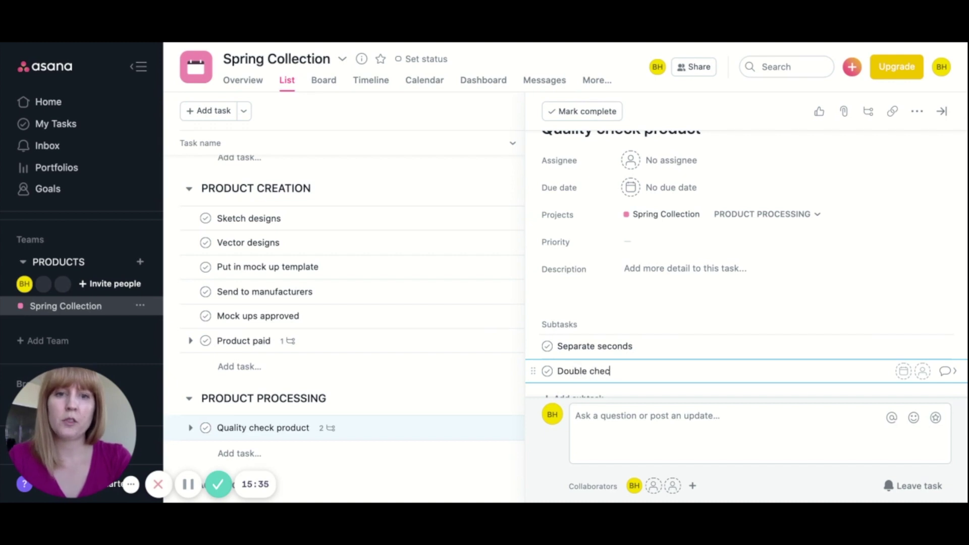
type("k iffy")
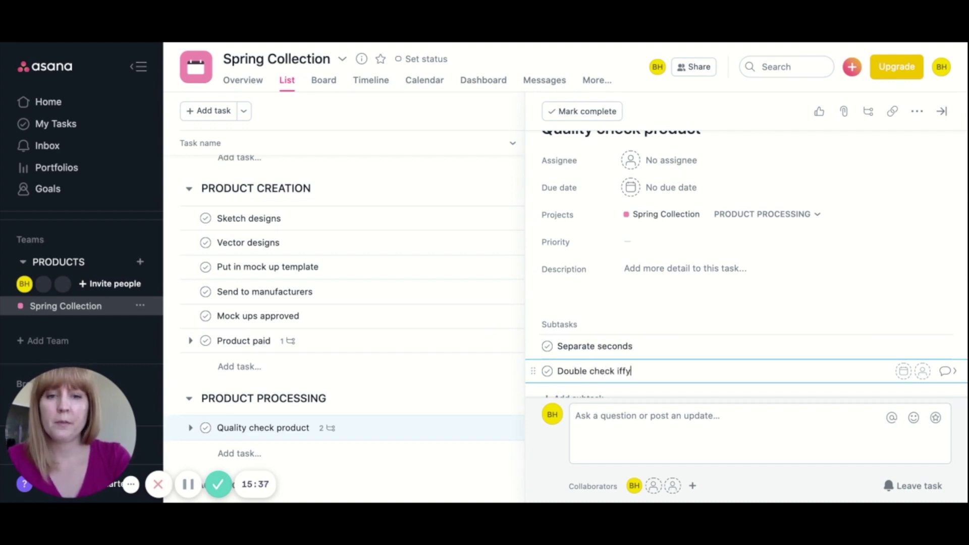
type(" products")
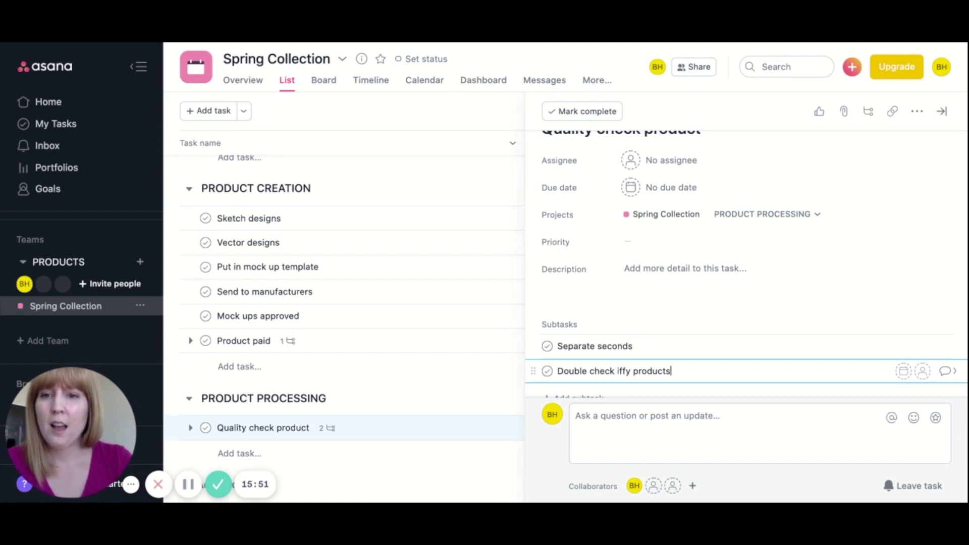
key("Return")
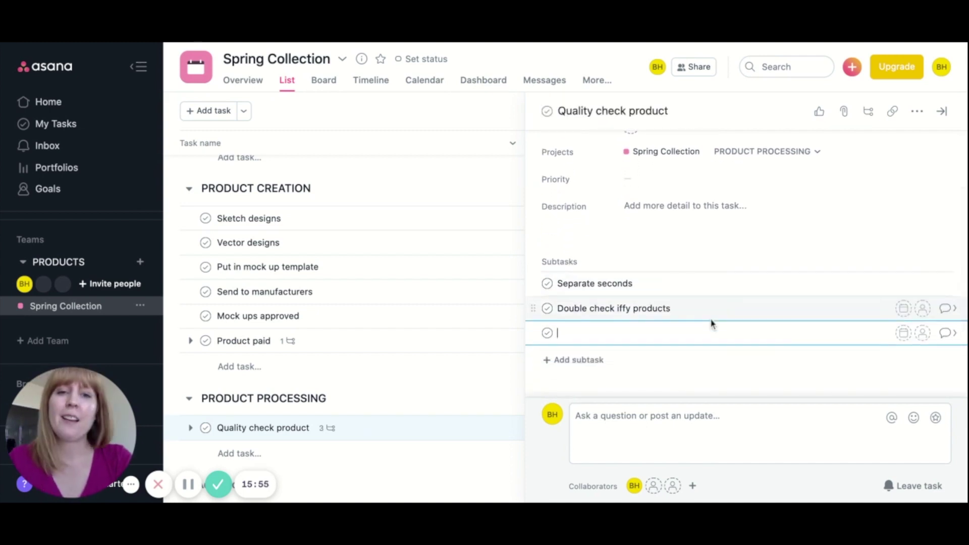
Name the third subtask of Quality check product Count and separate seconds accordingly
type("Cou")
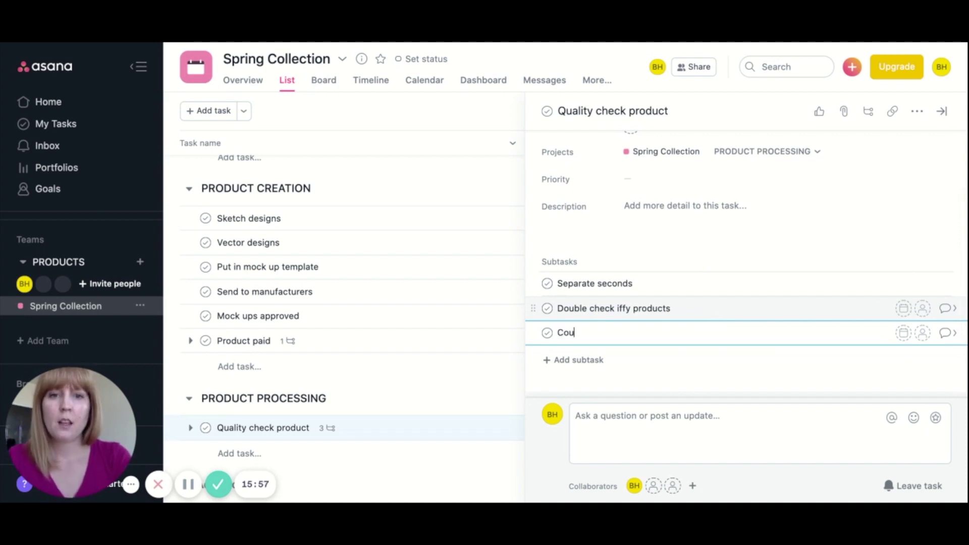
type("nt and add")
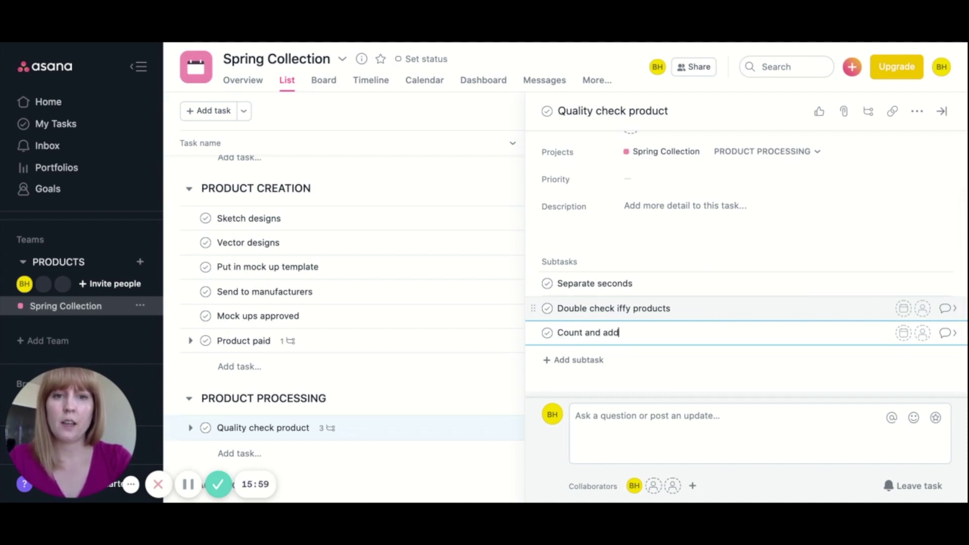
type(" seconds to")
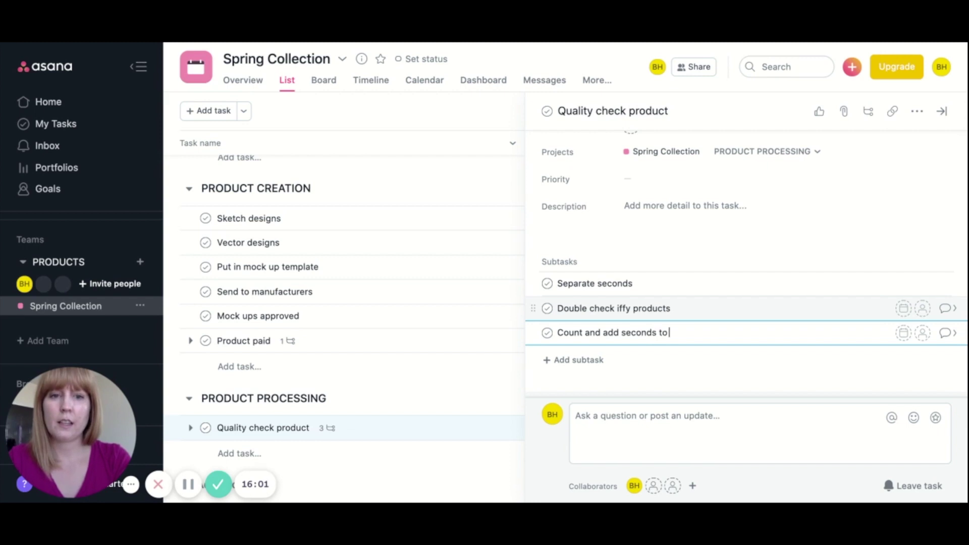
type(" a listing")
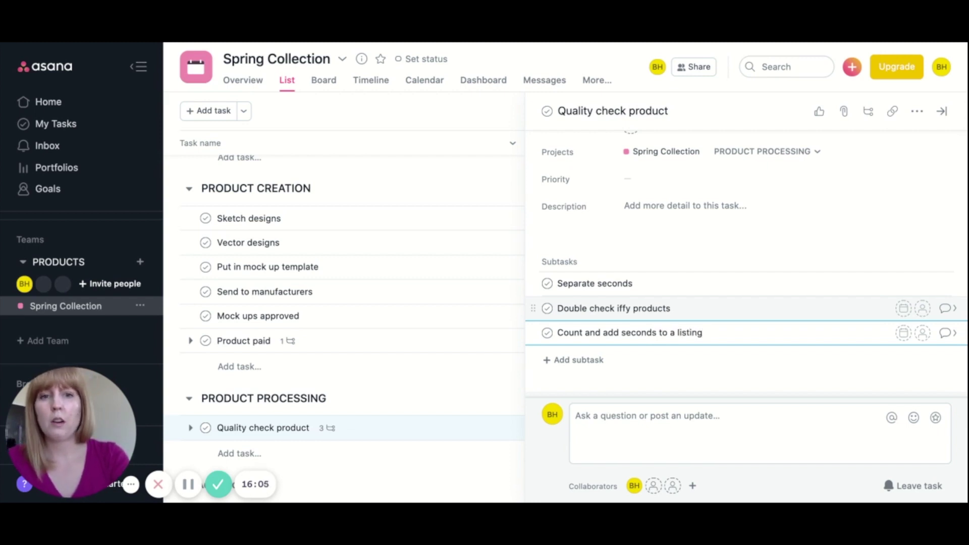
key("shift+Left")
key("shift+Left")
key("shift+Left")
key("shift+Left")
key("shift+Left")
key("shift+Left")
key("shift+Left")
key("shift+Left")
key("shift+Left")
key("shift+Left")
key("shift+Left")
key("shift+Left")
key("shift+Left")
key("shift+Left")
key("shift+Left")
key("shift+Left")
key("shift+Left")
key("shift+Left")
key("shift+Left")
key("shift+Left")
key("shift+Left")
key("BackSpace")
type("separ")
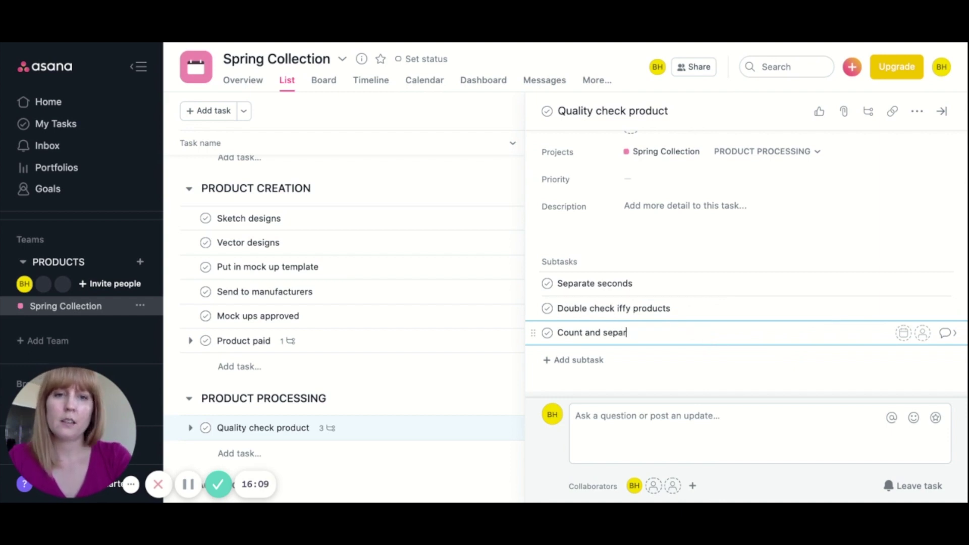
type("ate seconds accoun")
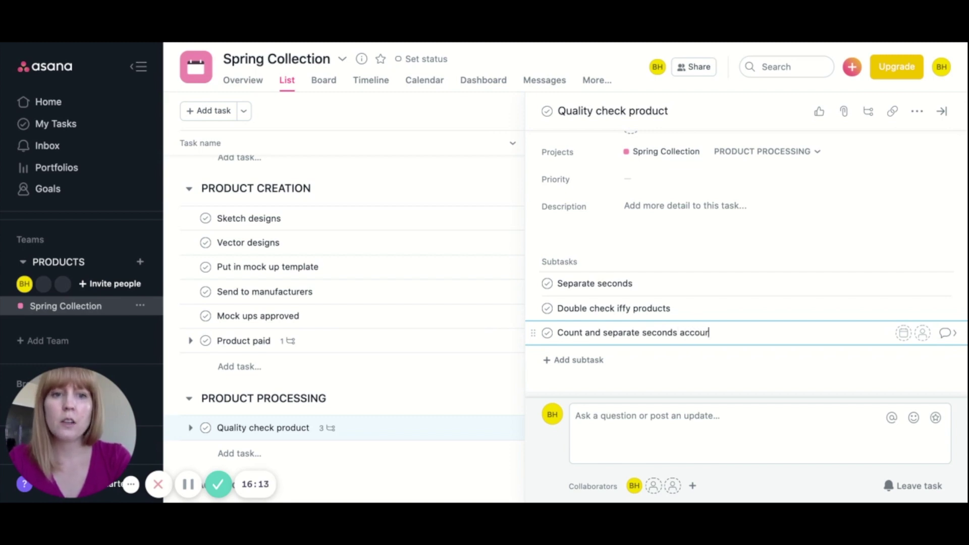
key("BackSpace")
type("rdingly")
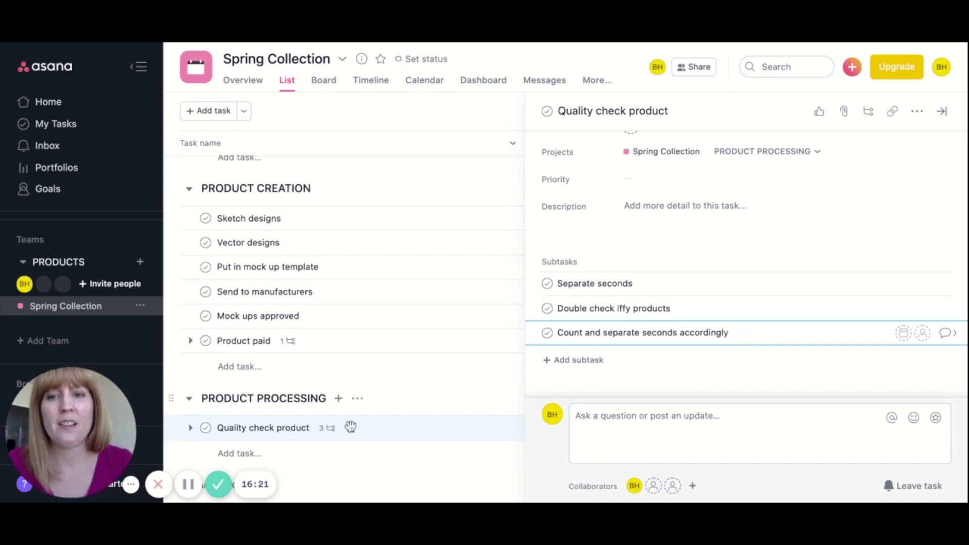
Add a task named Package pins below Quality check product in the PRODUCT PROCESSING section
left_click(384, 436)
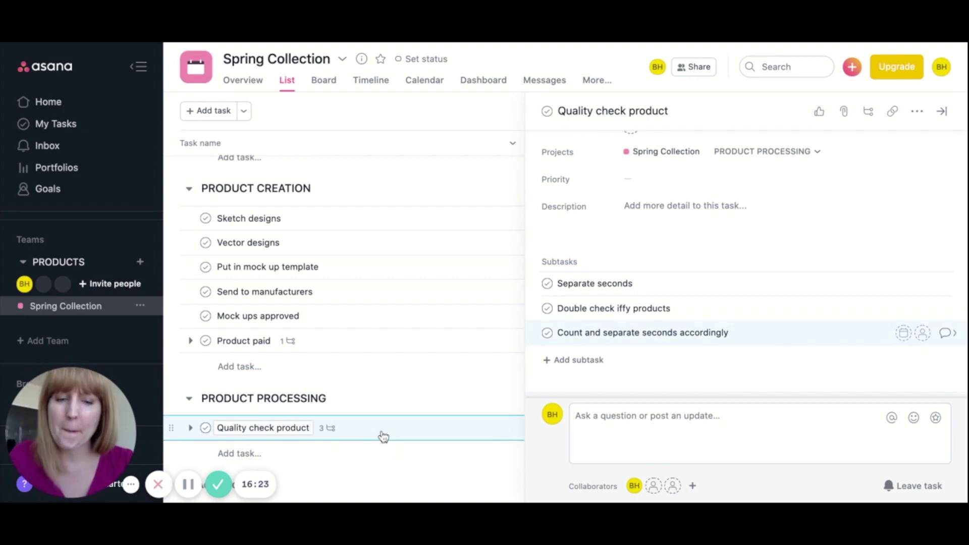
key("Return")
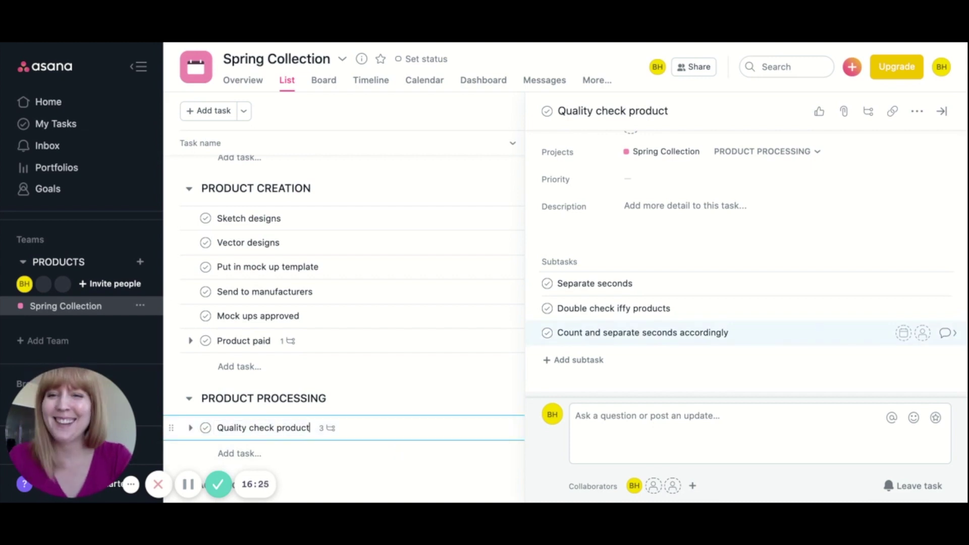
key("Return")
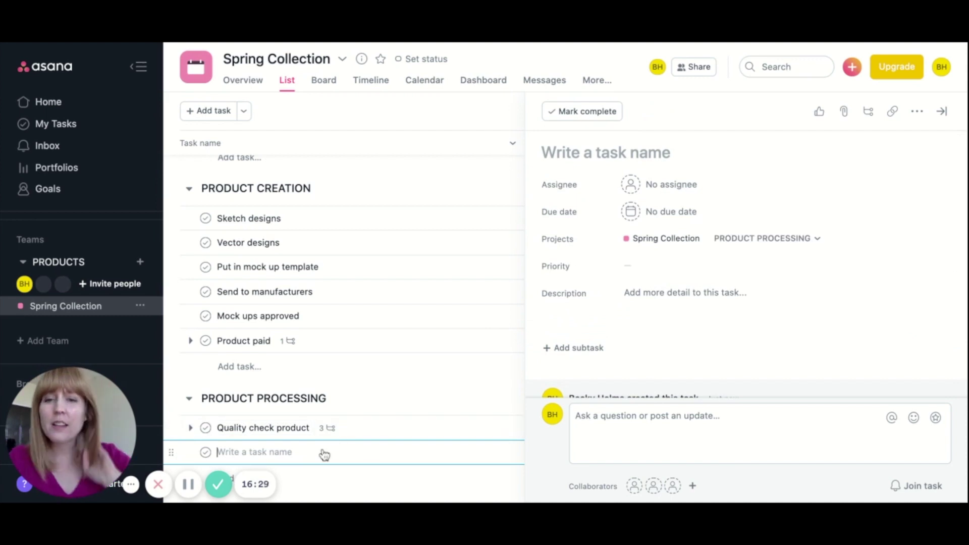
type("Package pins")
key("Return")
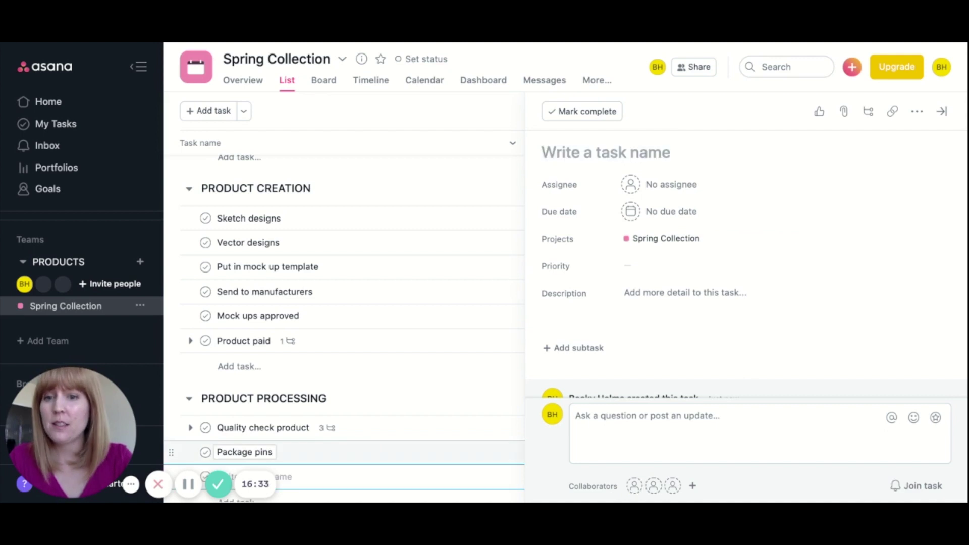
Add a task named Organize into appropriate bins below Package pins
scroll(378, 374, "down", 2)
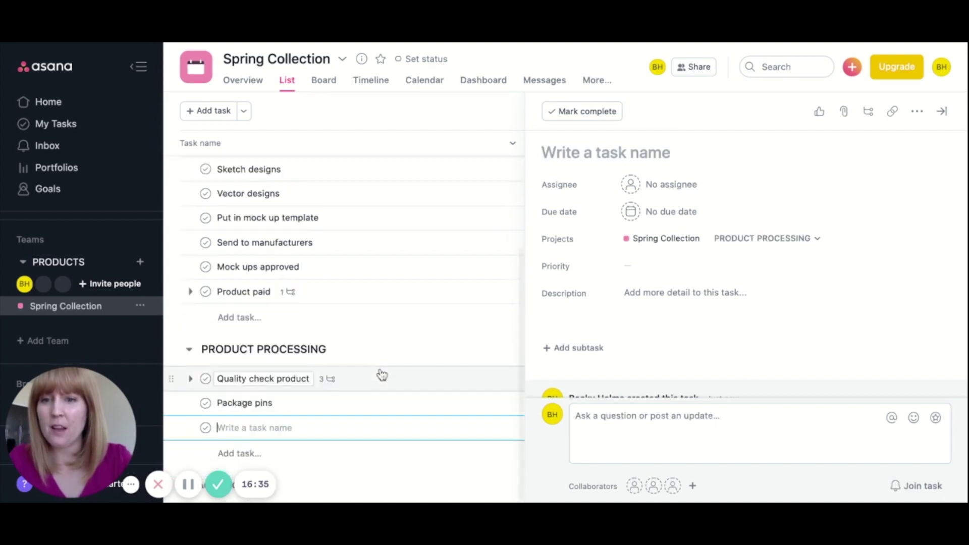
left_click(326, 435)
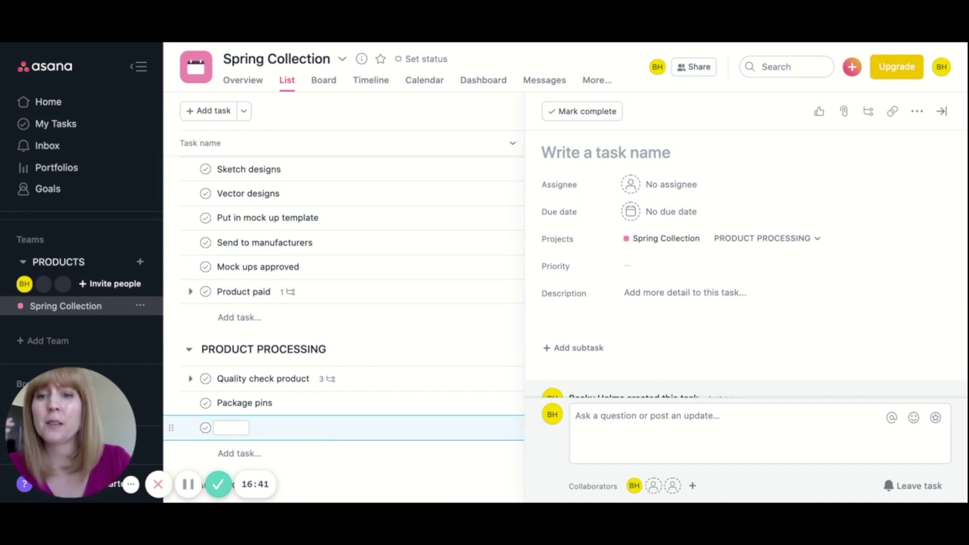
left_click(228, 426)
type("Or")
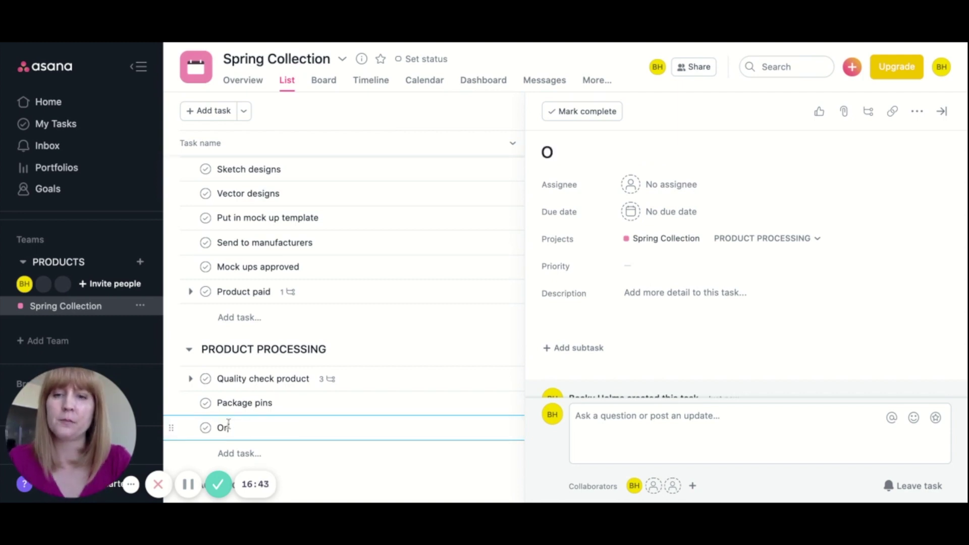
type("ganize in")
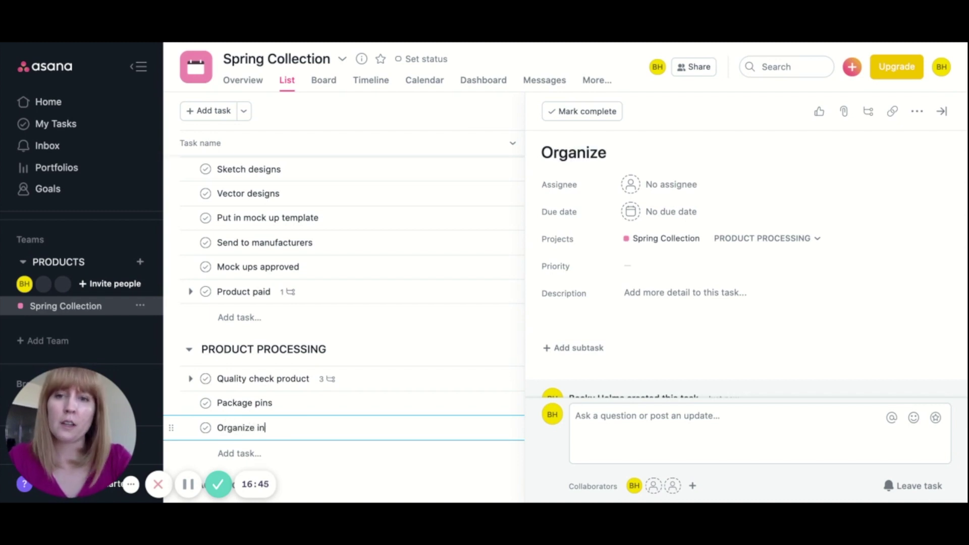
type("to a")
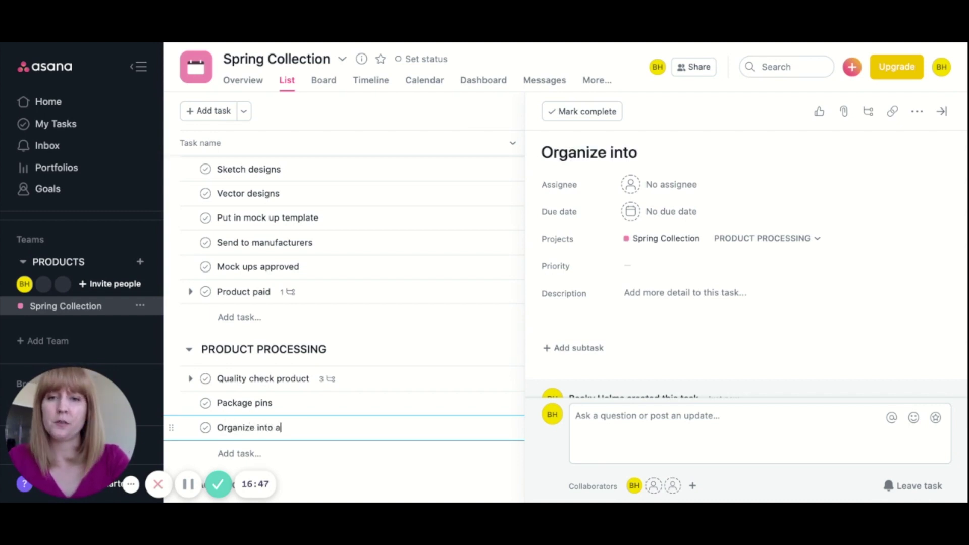
type("ppropriate pin")
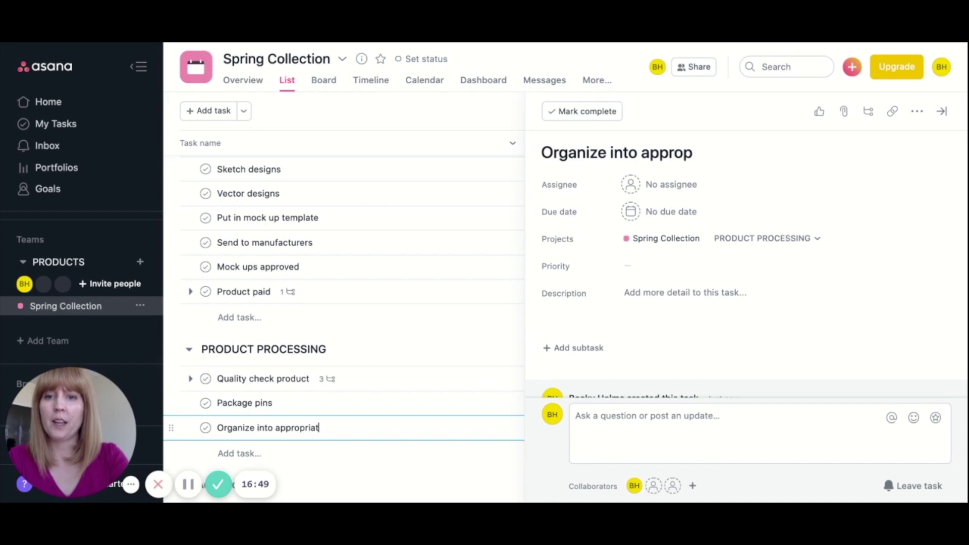
key("BackSpace")
key("BackSpace")
key("BackSpace")
type("bins")
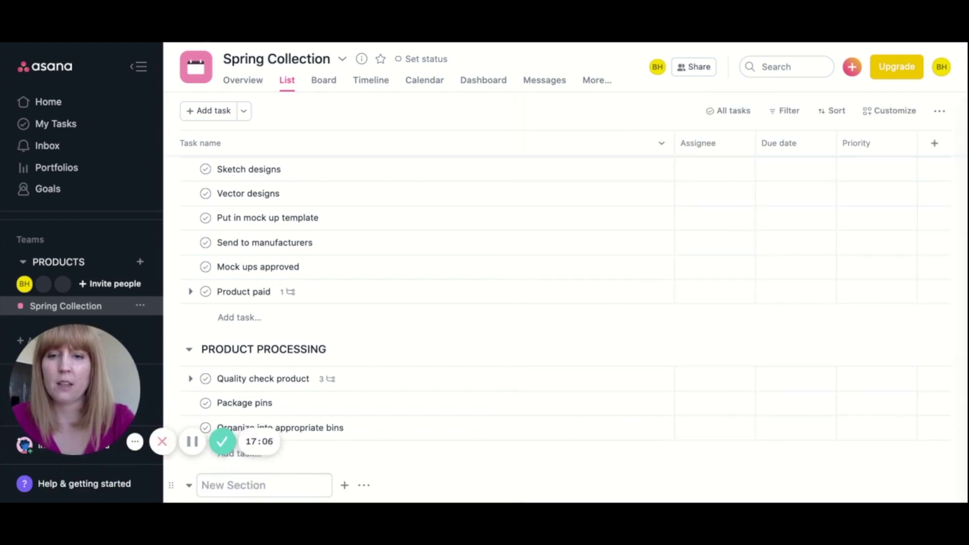
Add untitled sections below PRODUCT PROCESSING and rename the first of them Marketing Creation
key("Return")
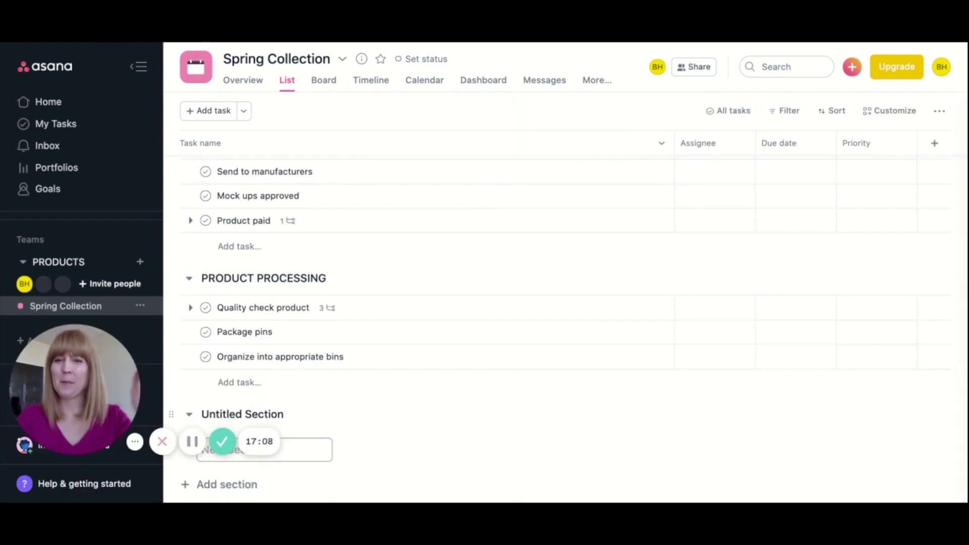
left_click(281, 415)
double_click(287, 412)
triple_click(289, 411)
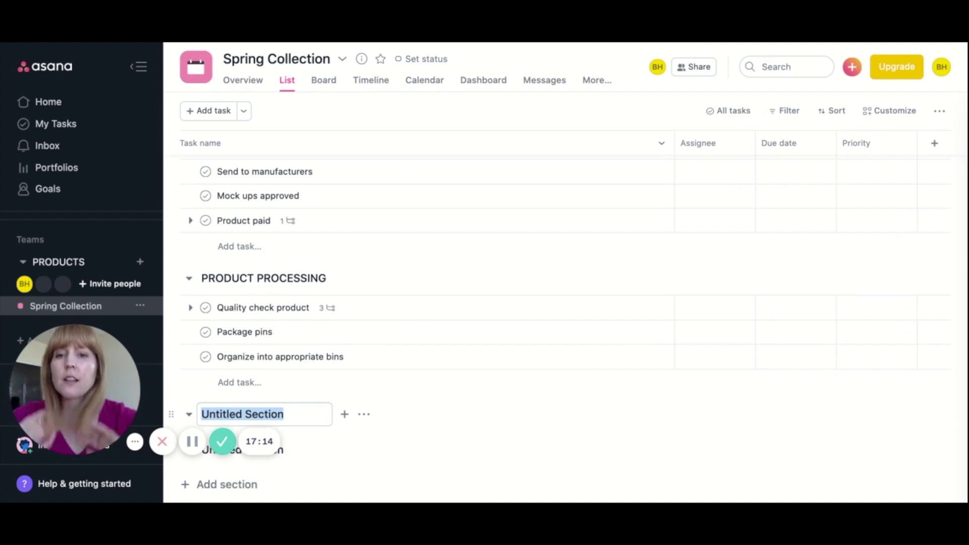
left_click_drag(116, 388, 116, 432)
left_click(273, 415)
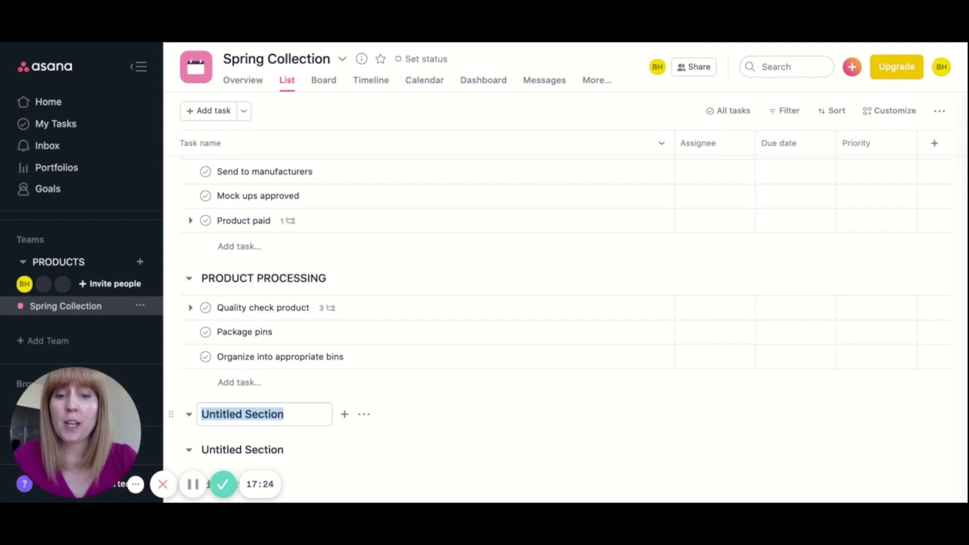
type("Marhc")
key("BackSpace")
key("BackSpace")
type("keting Creat")
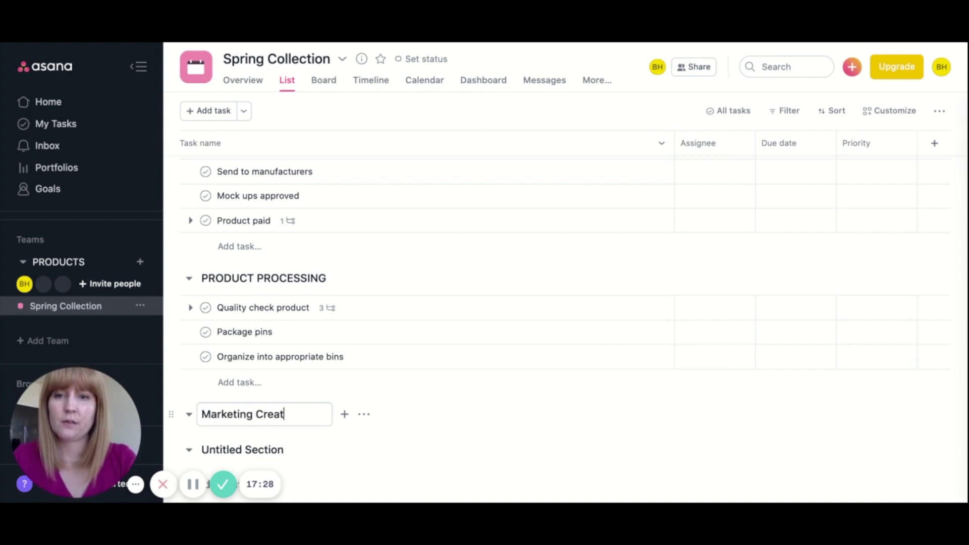
type("ion")
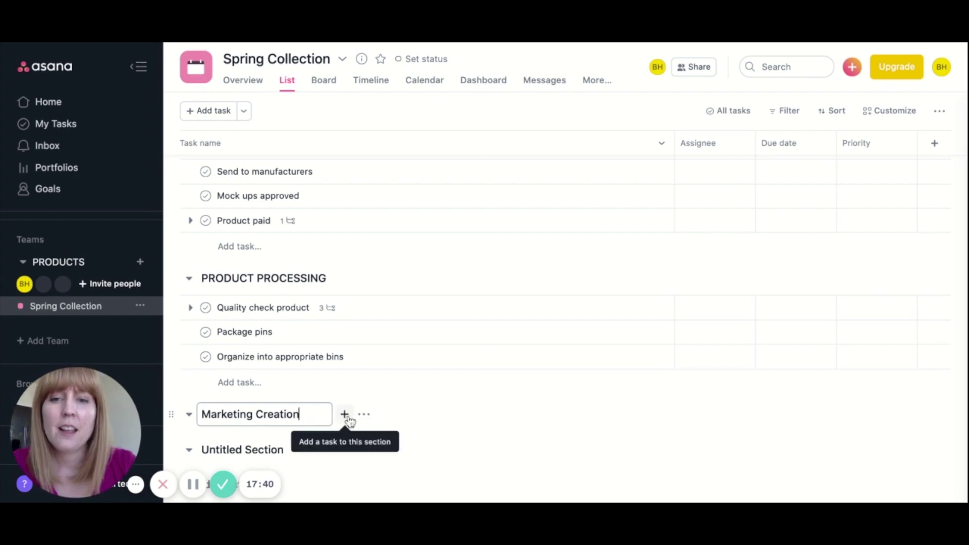
key("Return")
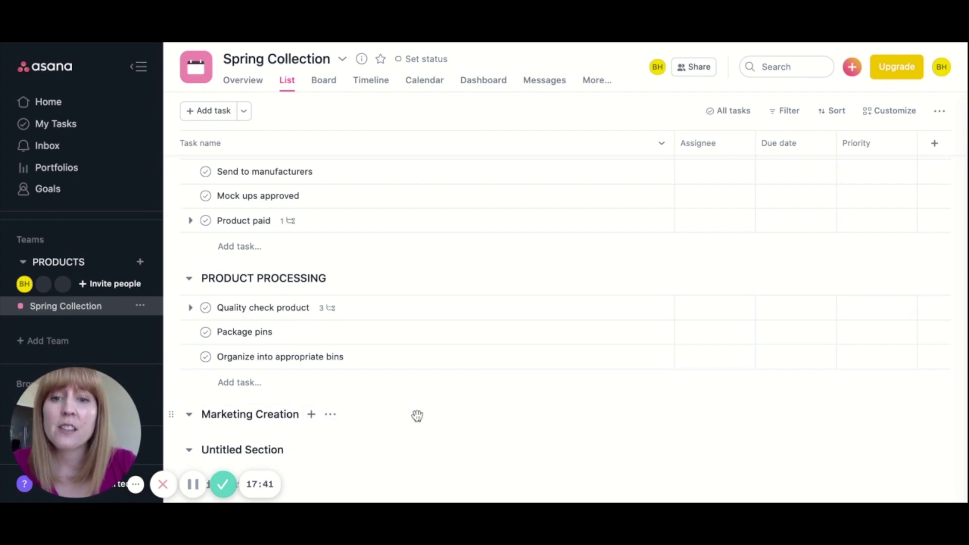
Add a task named Take photos of new products in the Marketing Creation section
left_click(312, 415)
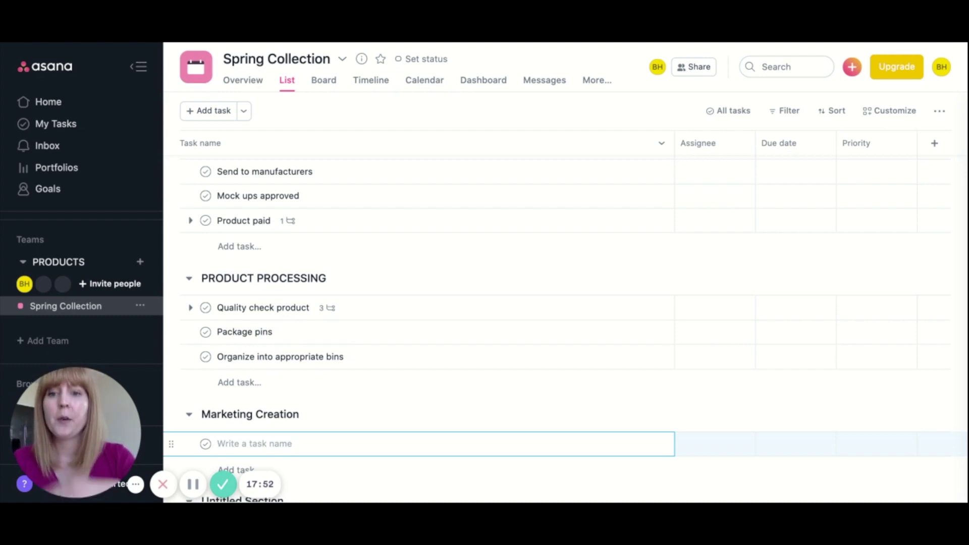
type("Take")
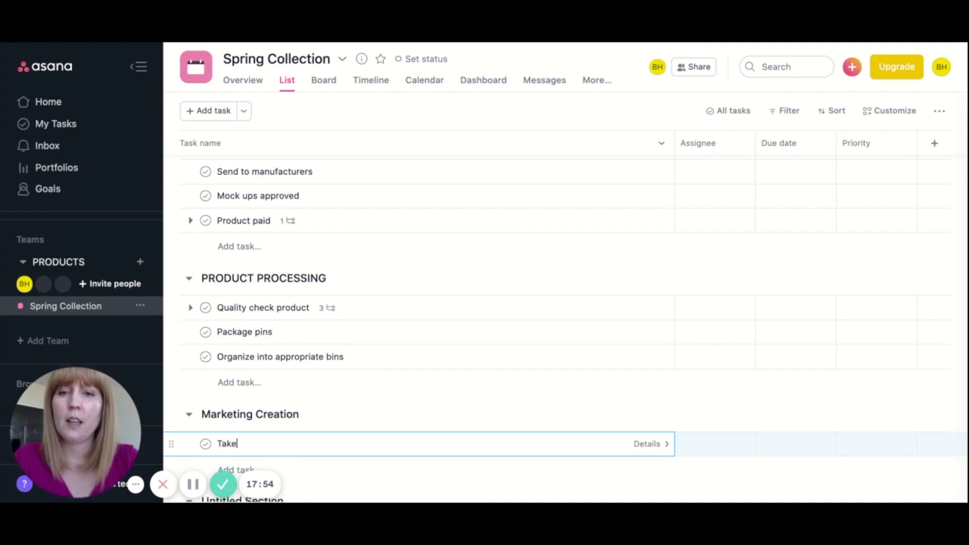
type(" photos of new products")
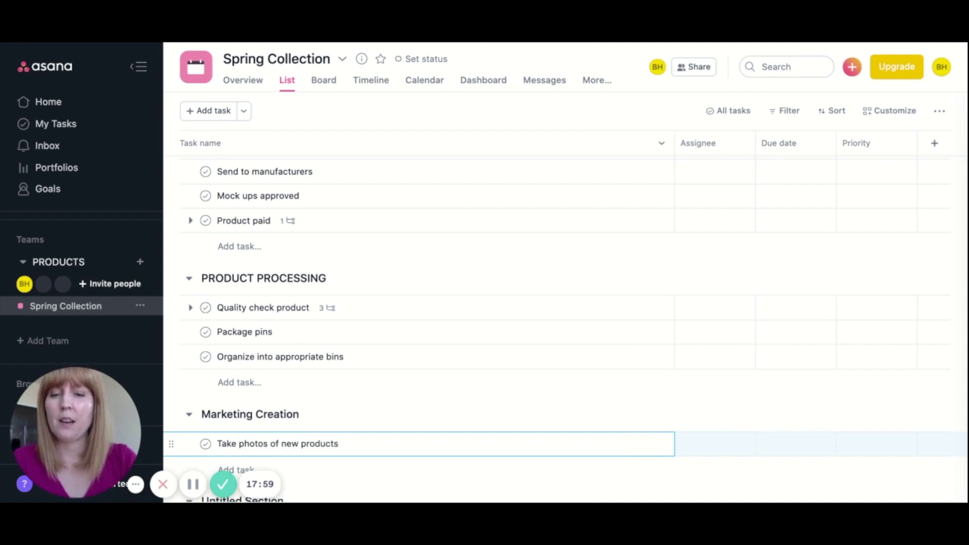
Add a first subtask named Listing photos to the Take photos of new products task
left_click(392, 451)
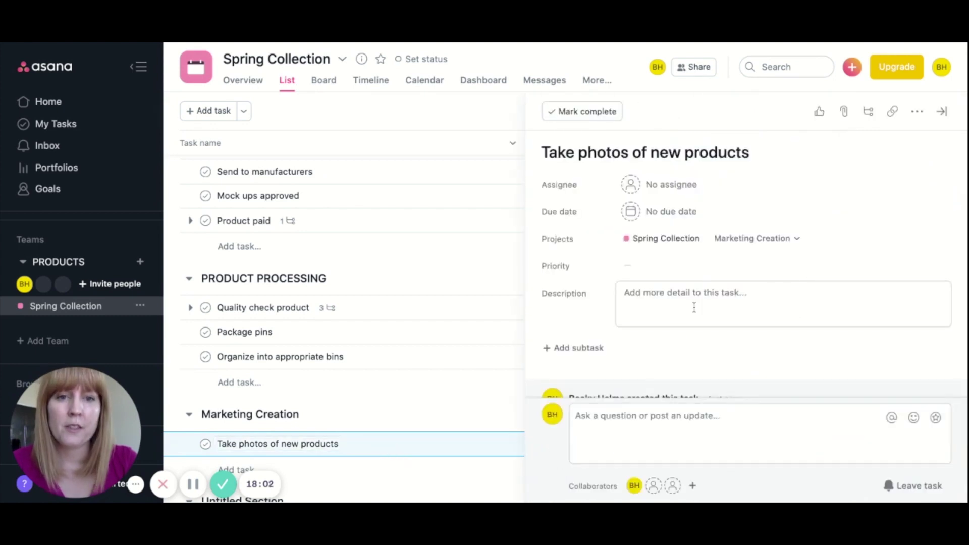
left_click(583, 347)
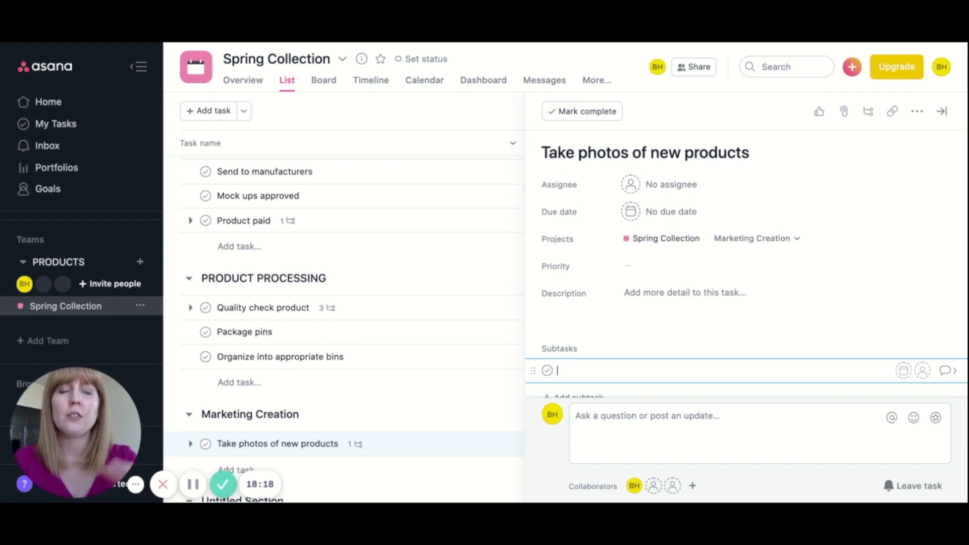
type("Listing photos")
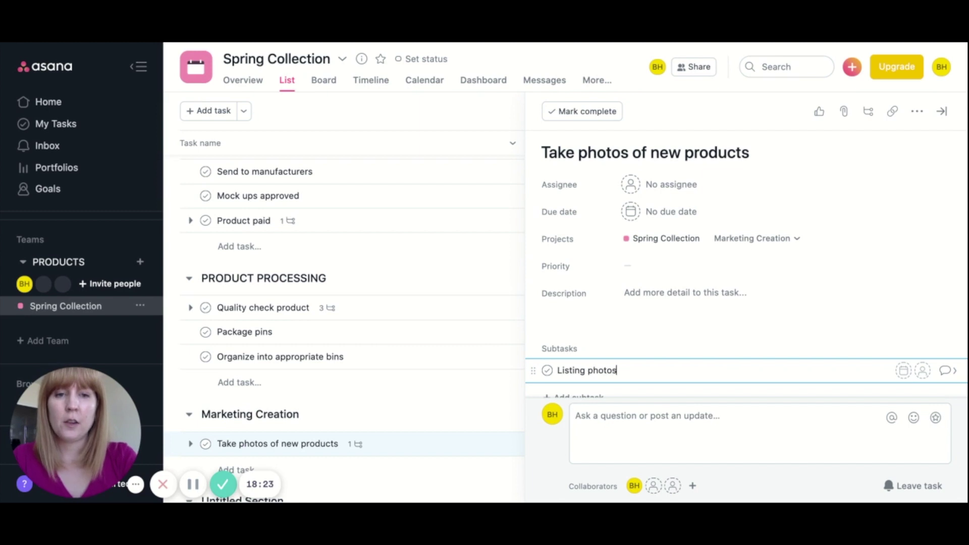
key("Return")
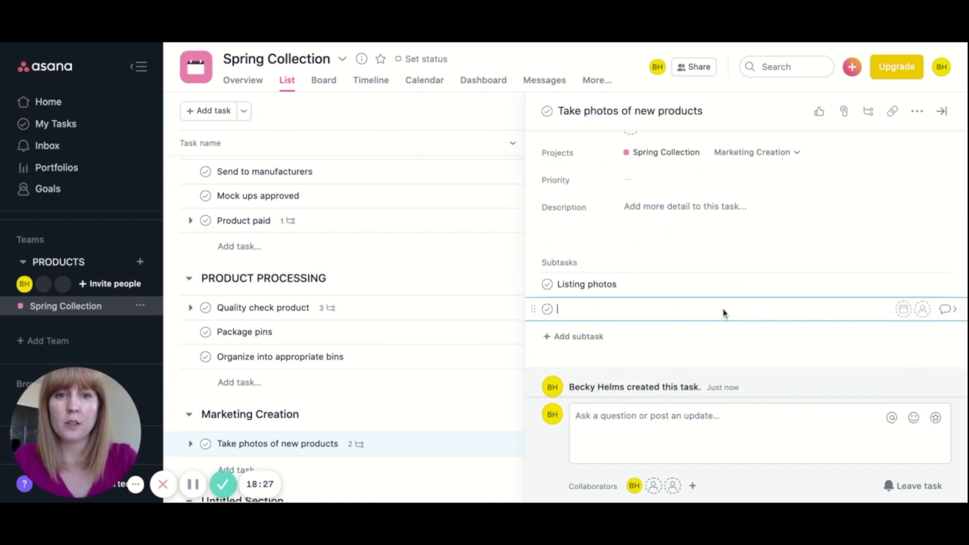
Name the second subtask of Take photos of new products In context for Instagram
type("Inconted")
key("BackSpace")
key("BackSpace")
key("BackSpace")
key("BackSpace")
key("BackSpace")
key("BackSpace")
type("ce")
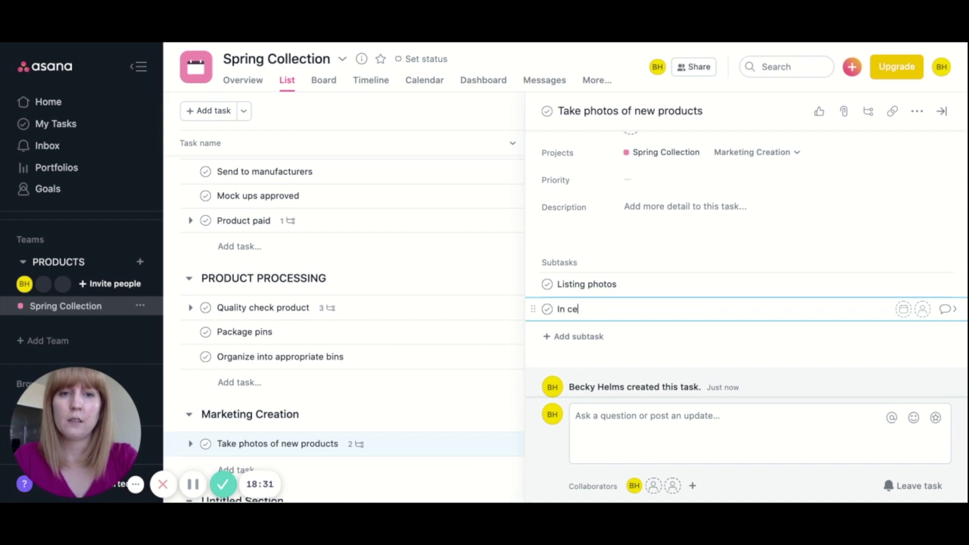
key("BackSpace")
type("ontext fo")
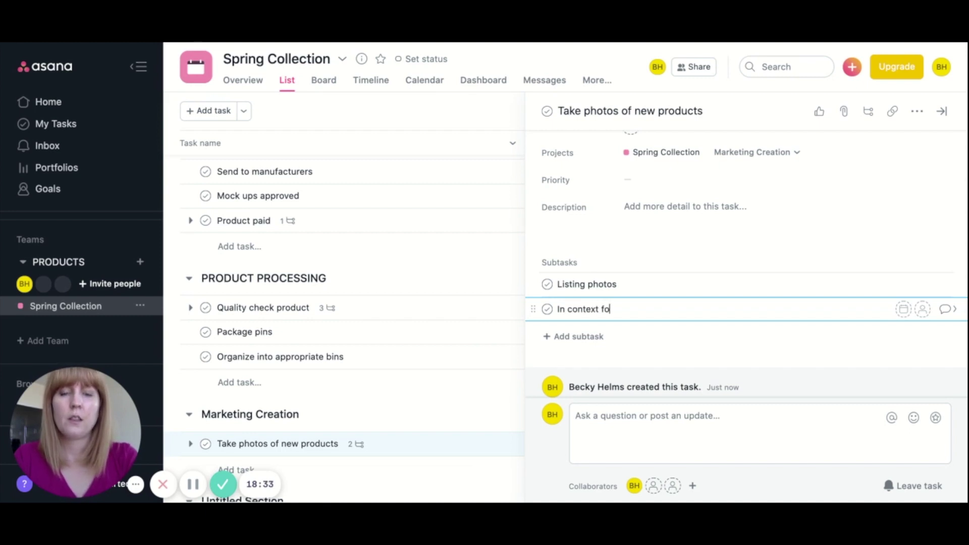
type("r Instagram")
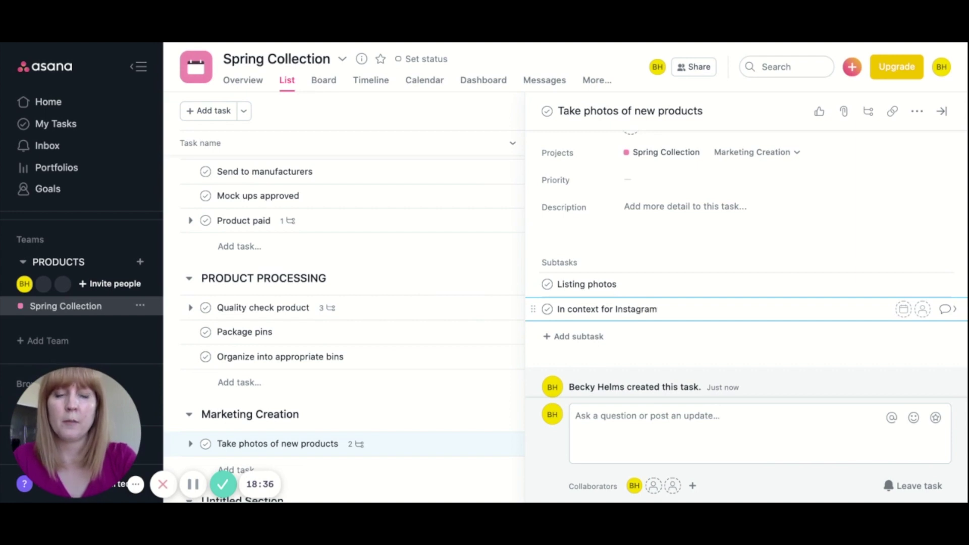
key("Return")
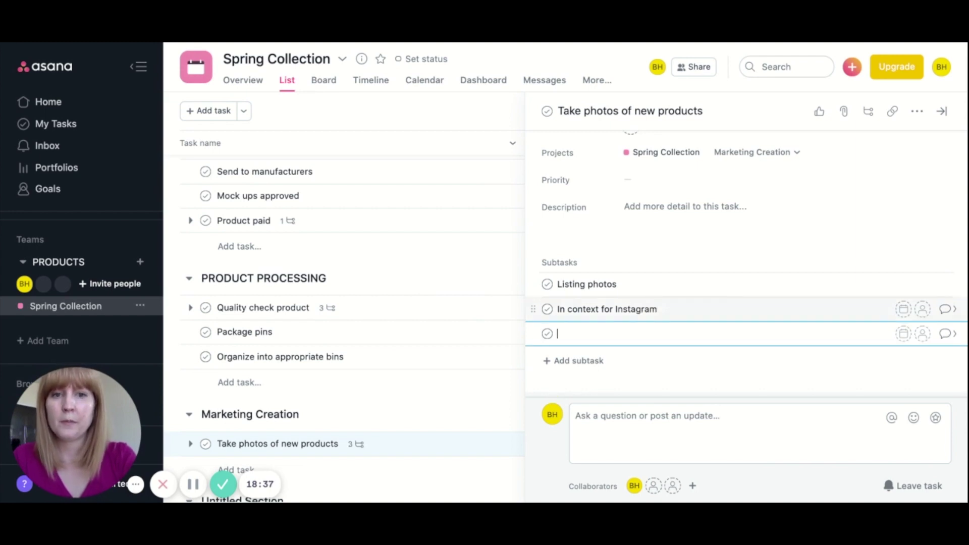
Add the subtasks Boomerangs x2 and Reels / TikTok x 3 below In context for Instagram
type("Boomerangs x2")
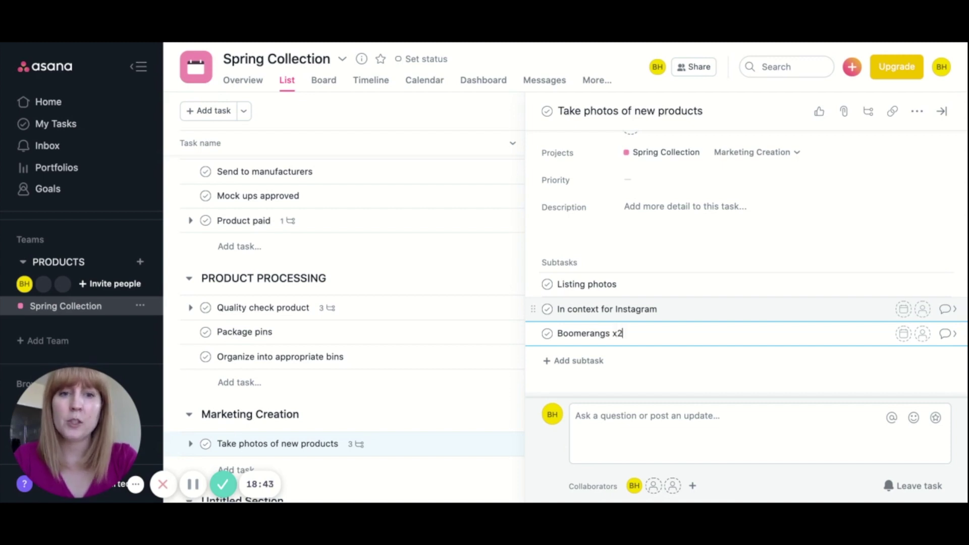
key("Return")
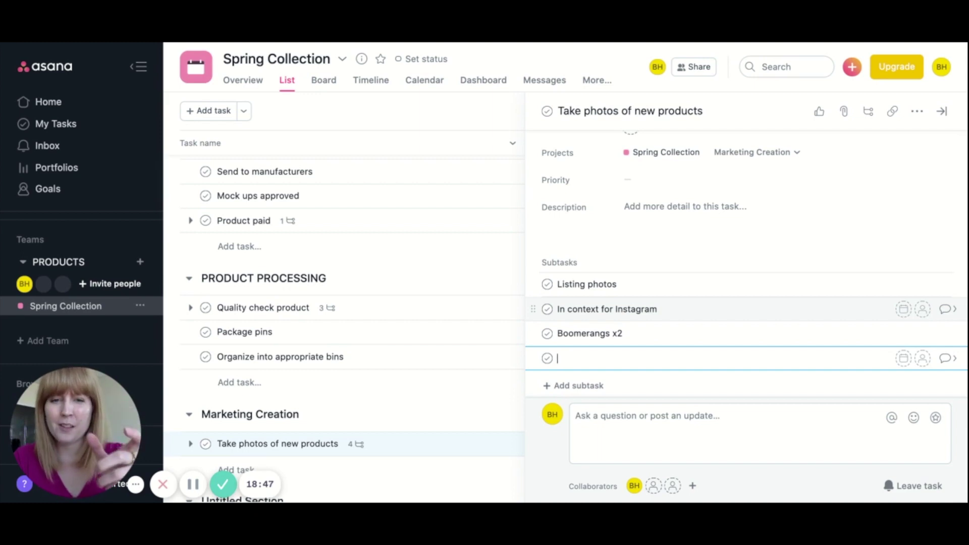
type("Reels")
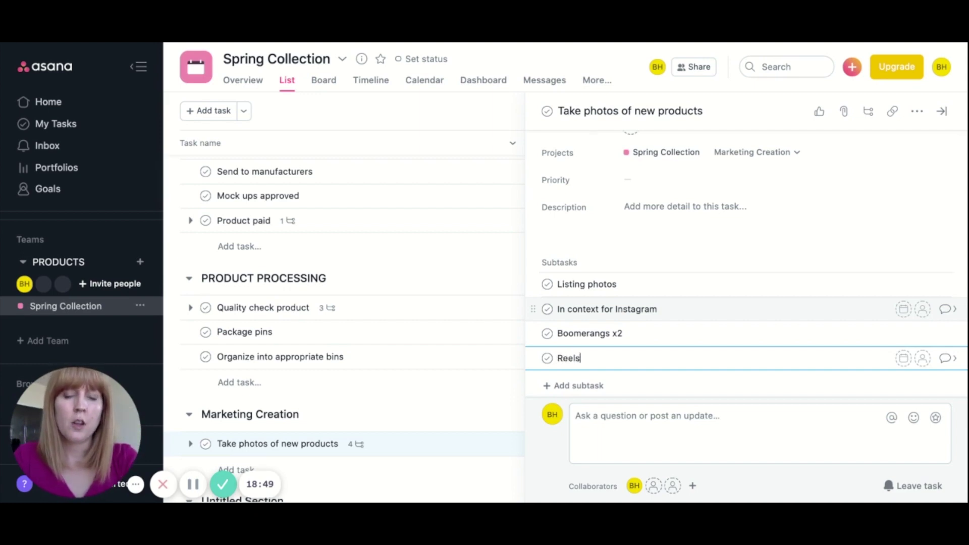
type(" / Ti")
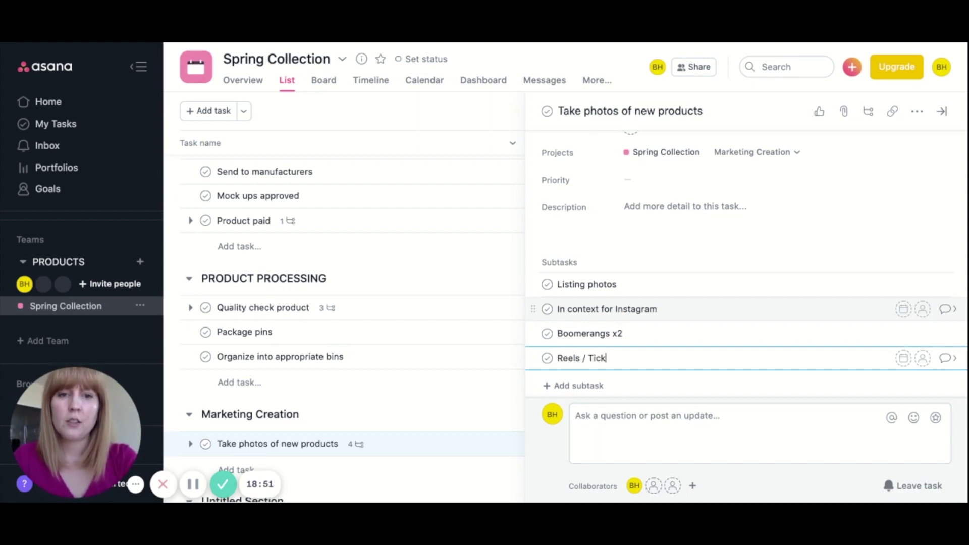
type("kTo")
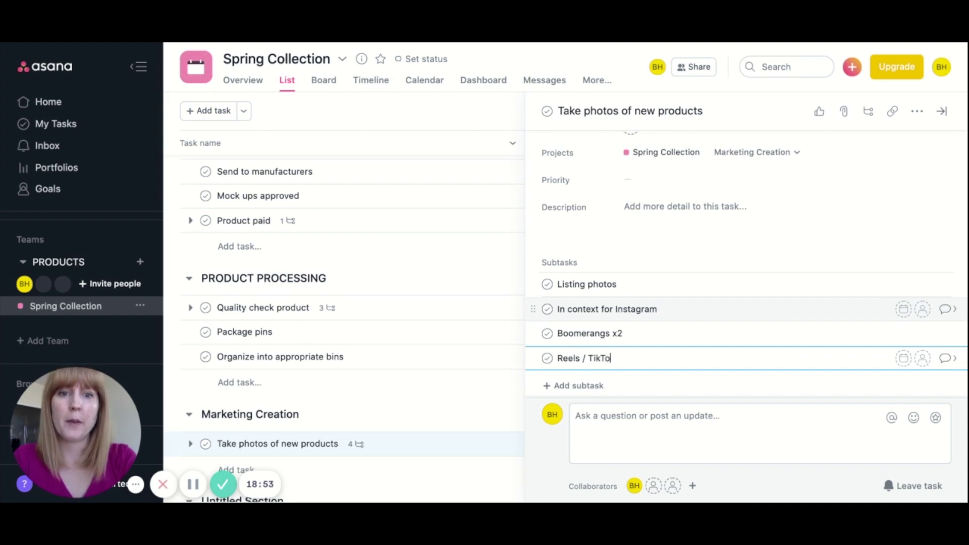
type("k x 3")
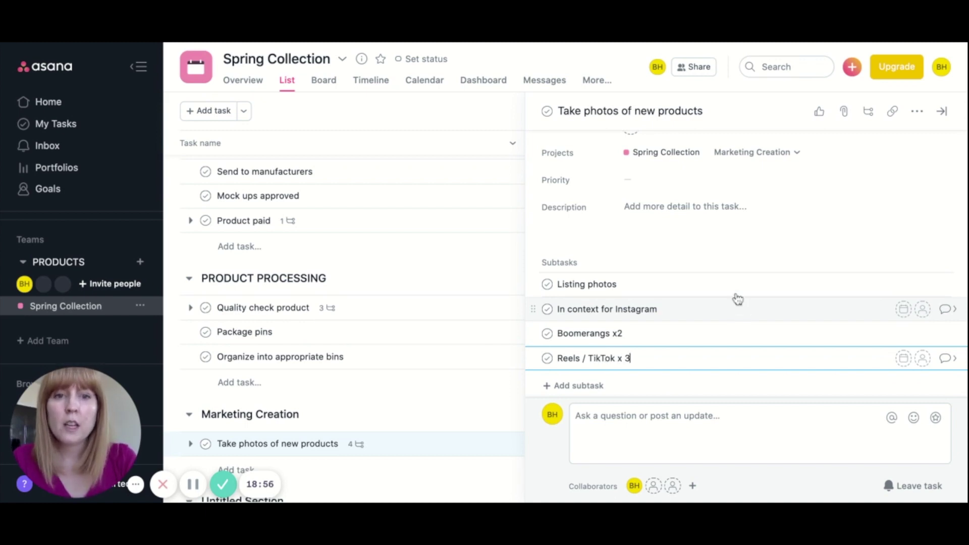
Rename the Boomerangs subtask to Boomerangs x 2 and the Instagram subtask to In context for Instagram x 10
left_click(619, 334)
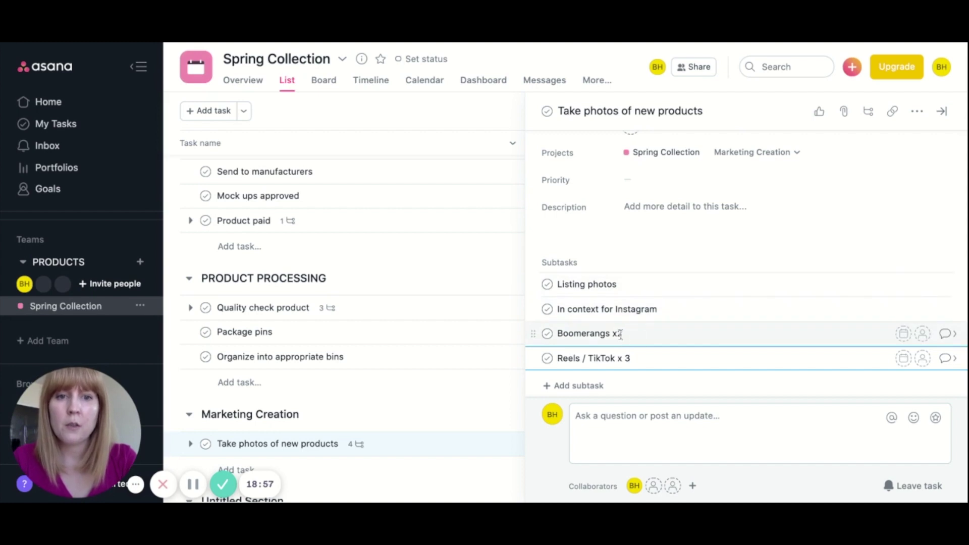
left_click(641, 363)
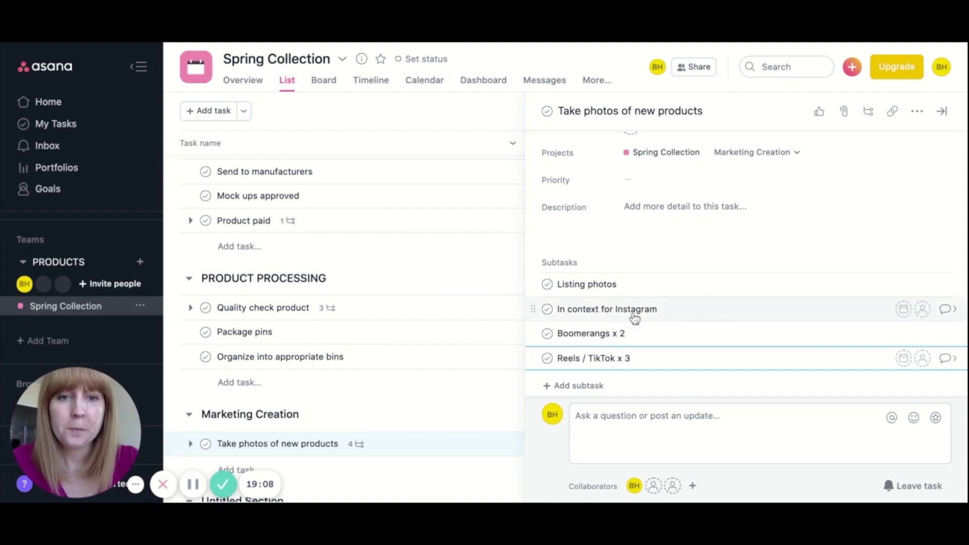
left_click(675, 315)
type("x")
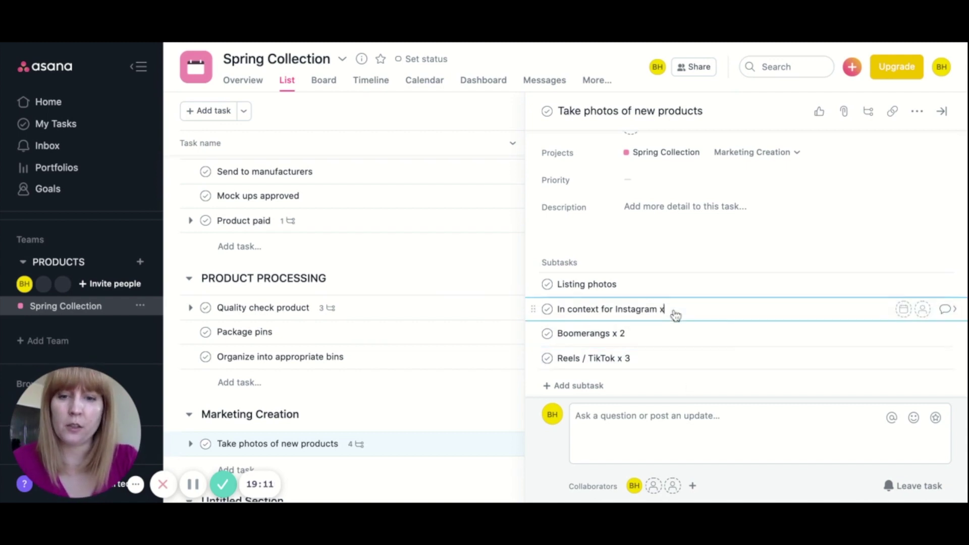
type(" 10")
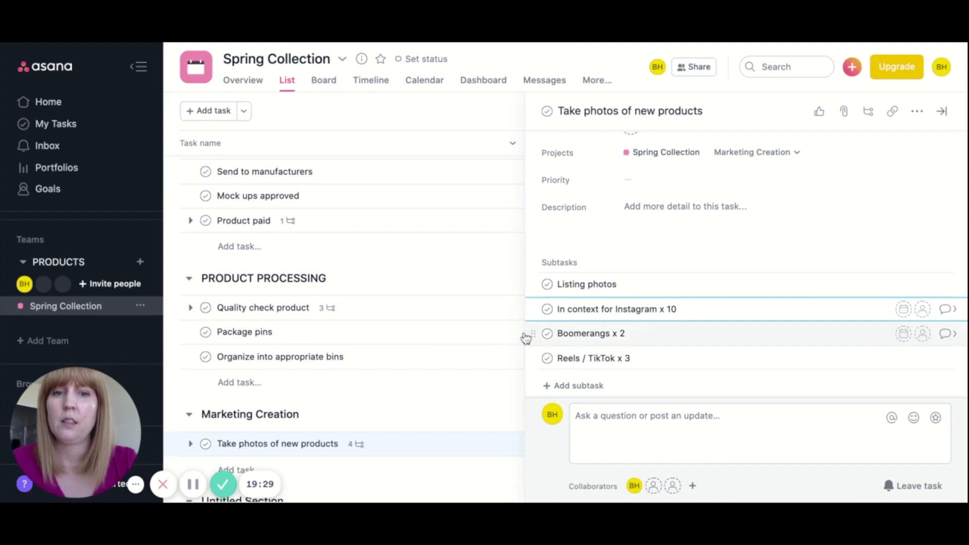
left_click(655, 335)
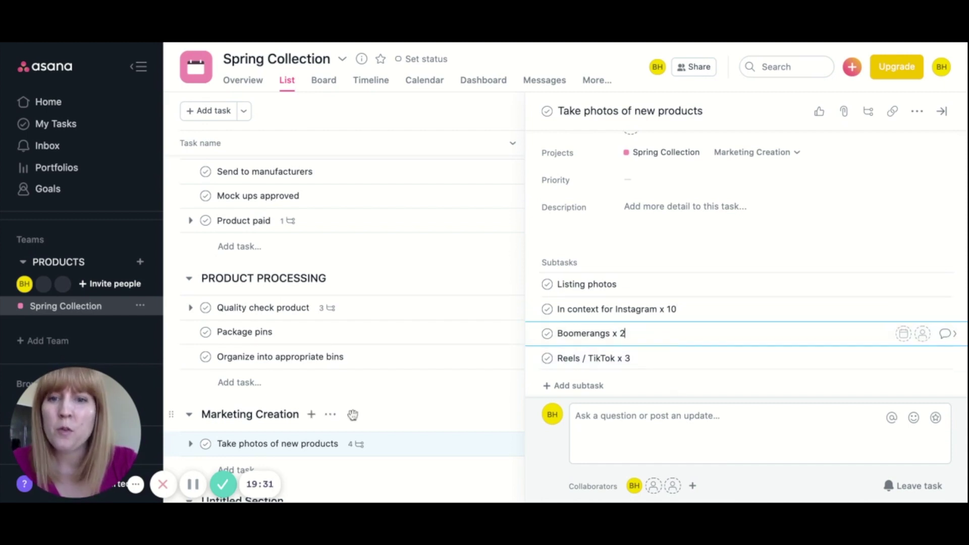
Add a task named Shoot video of new products below Take photos of new products in Marketing Creation
left_click(397, 456)
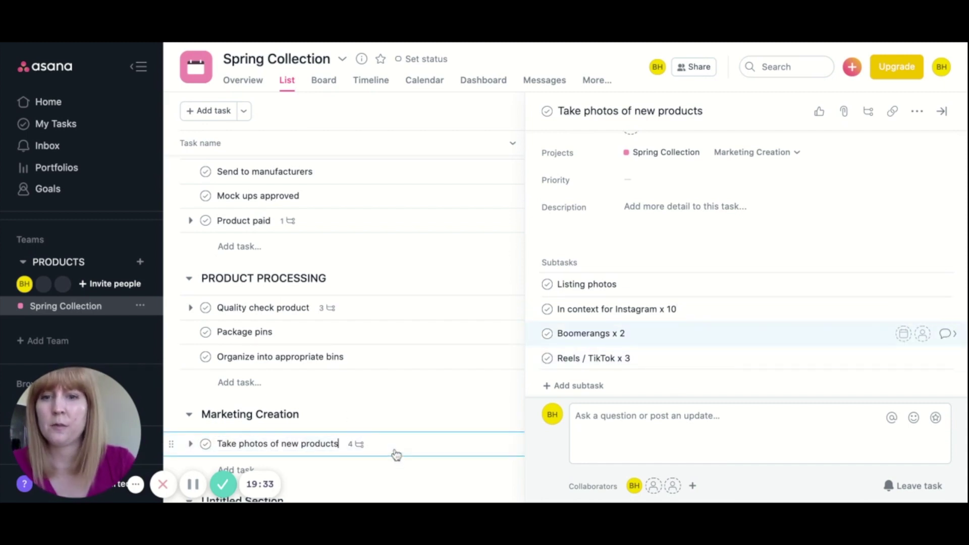
key("Return")
scroll(314, 411, "down", 2)
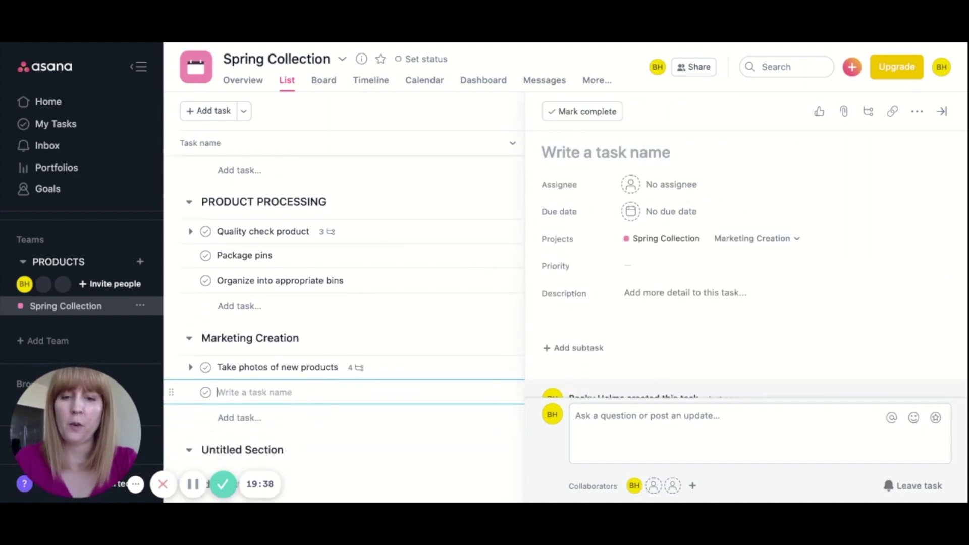
type("Shoot Video")
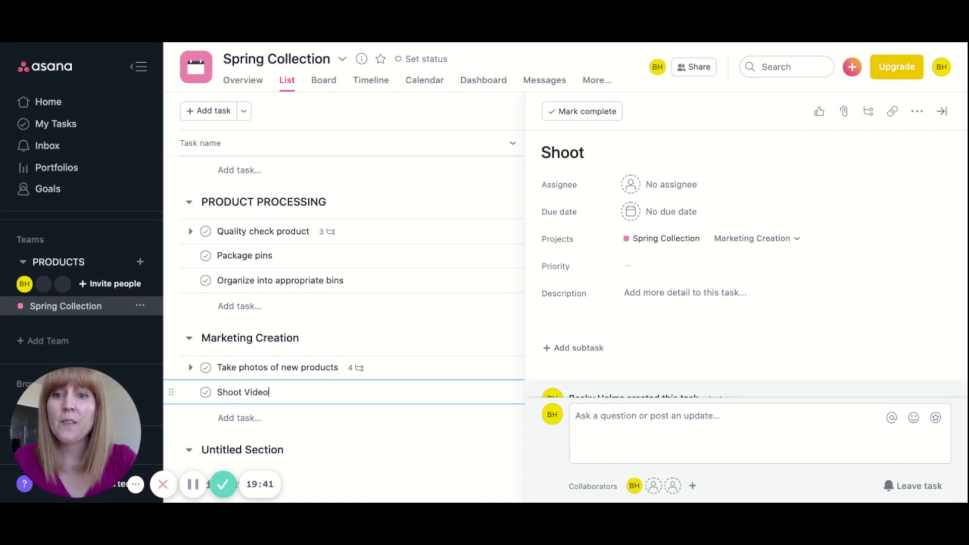
type(" of new products")
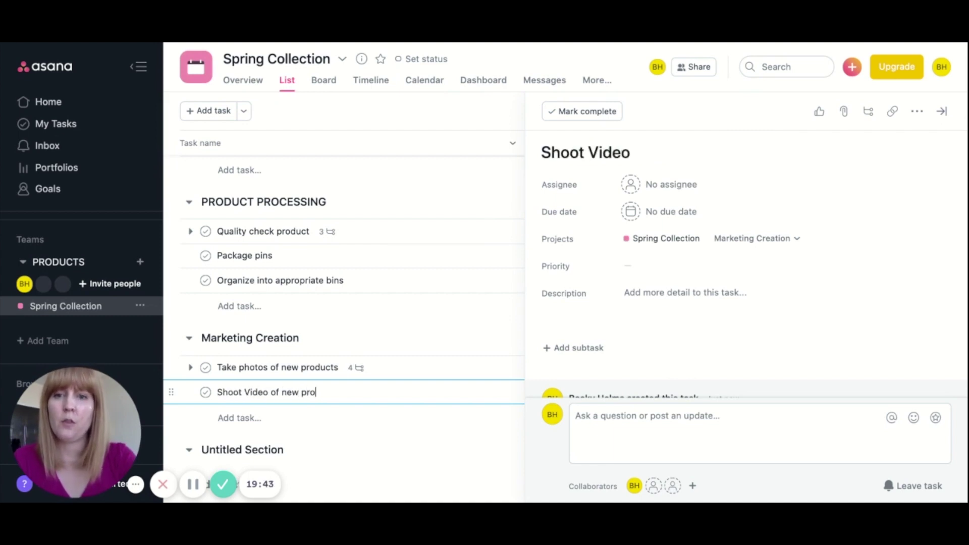
left_click(249, 391)
key("BackSpace")
type("v")
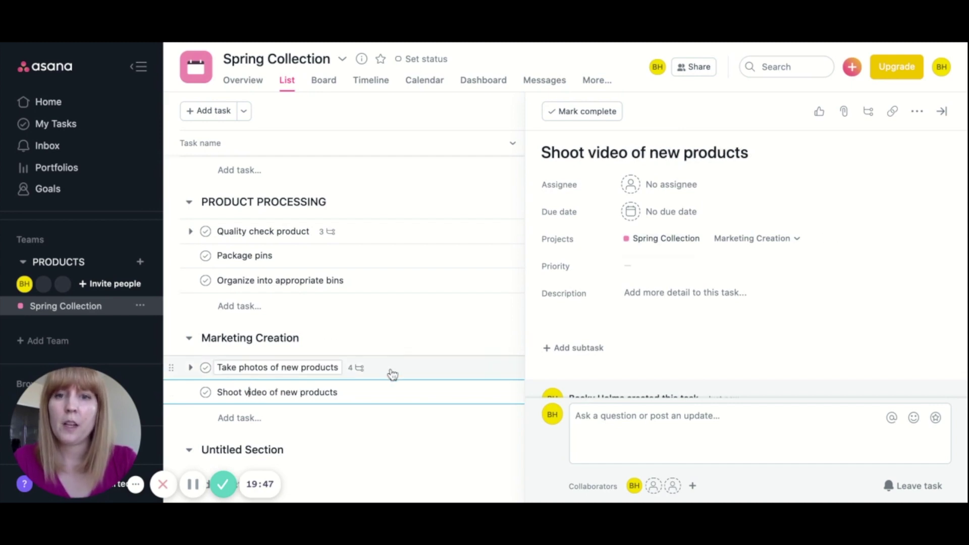
Copy the Boomerangs x 2 subtask name from Take photos of new products into a new subtask of Shoot video of new products
left_click(392, 374)
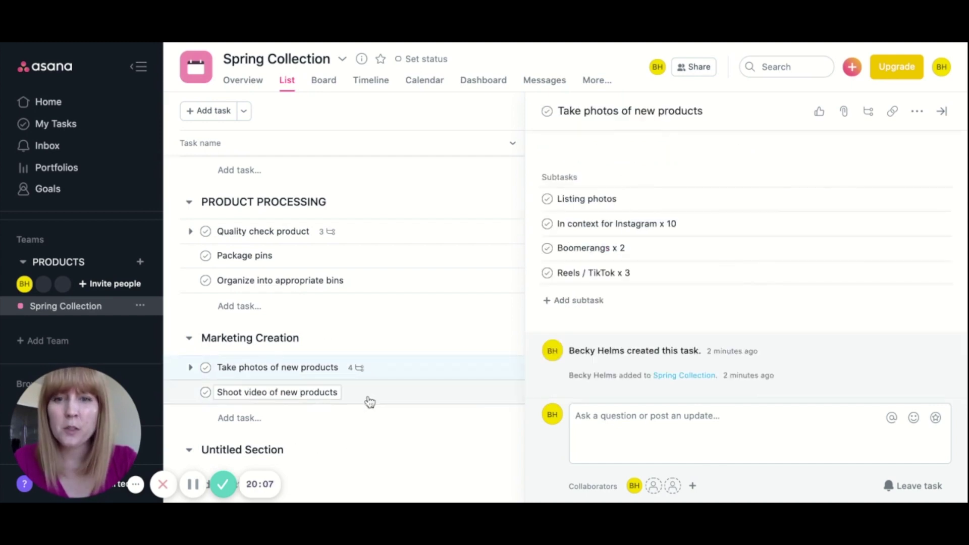
triple_click(591, 247)
key("ctrl+c")
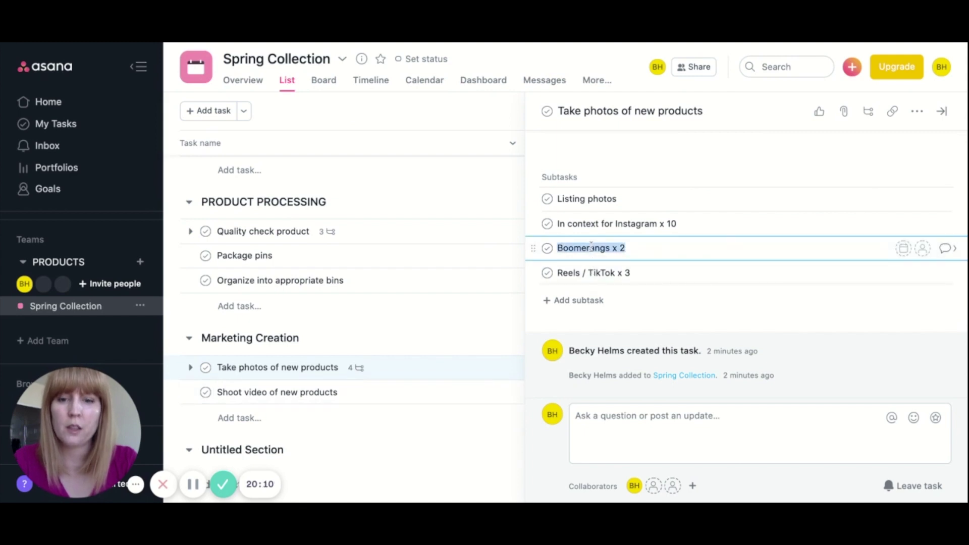
left_click(359, 398)
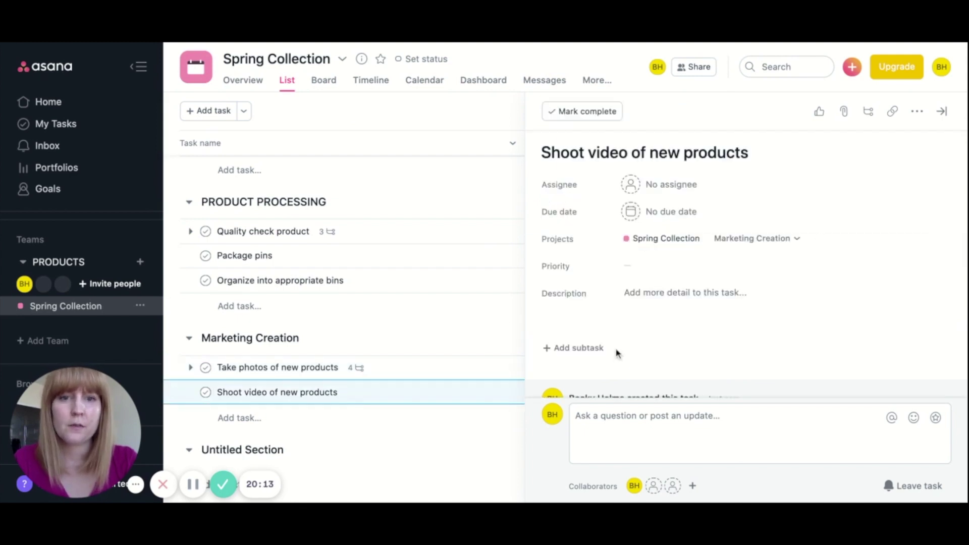
left_click(601, 337)
key("ctrl+v")
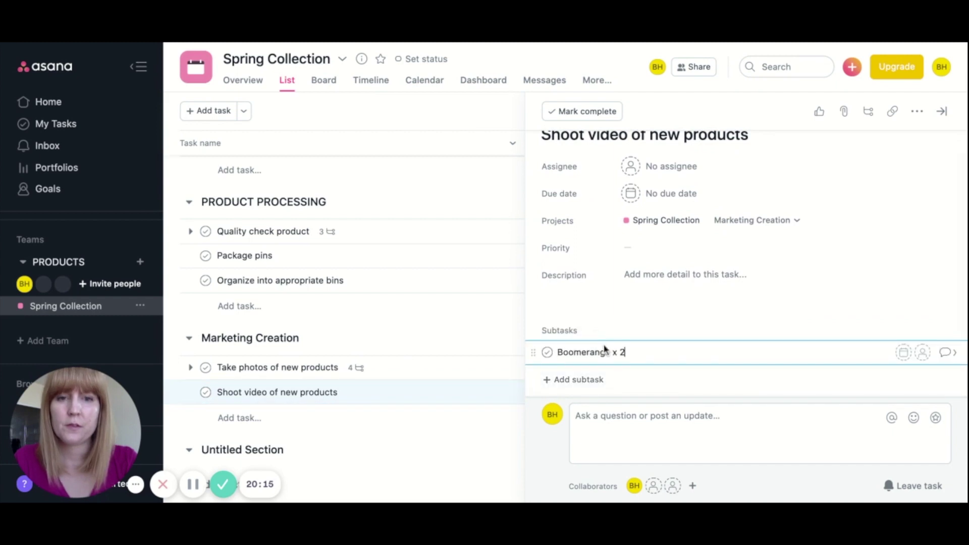
key("Return")
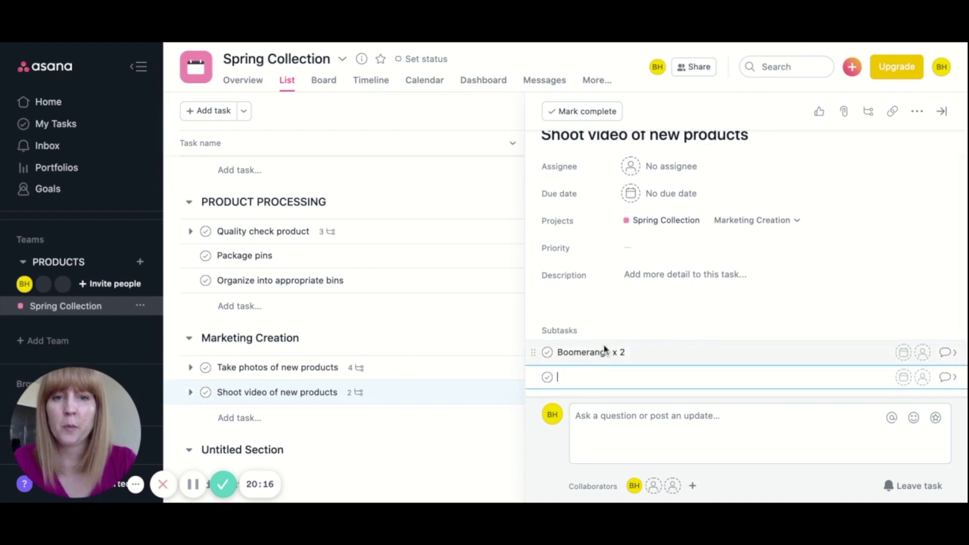
Copy the Reels / TikTok x 3 subtask name from Take photos of new products into the blank subtask of Shoot video of new products
left_click(275, 367)
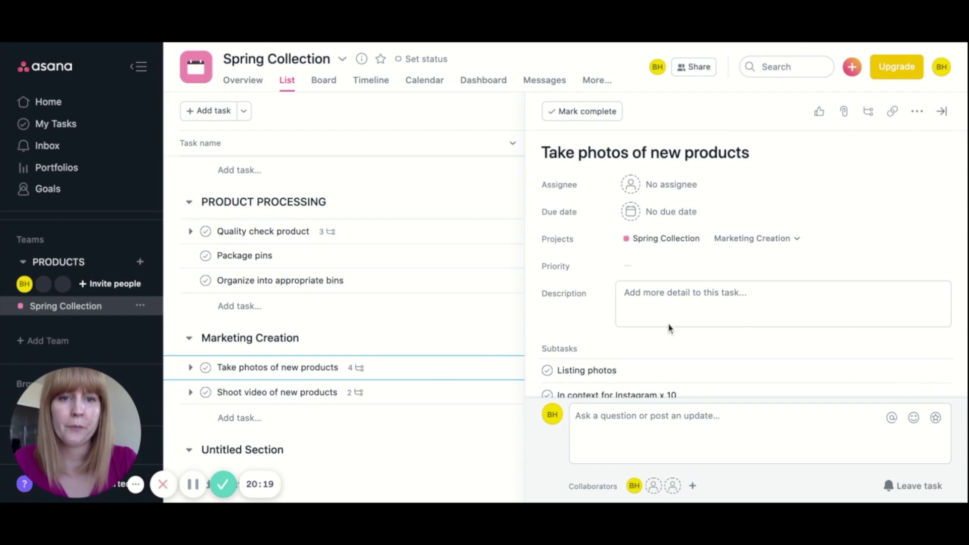
scroll(660, 326, "down", 2)
left_click(641, 339)
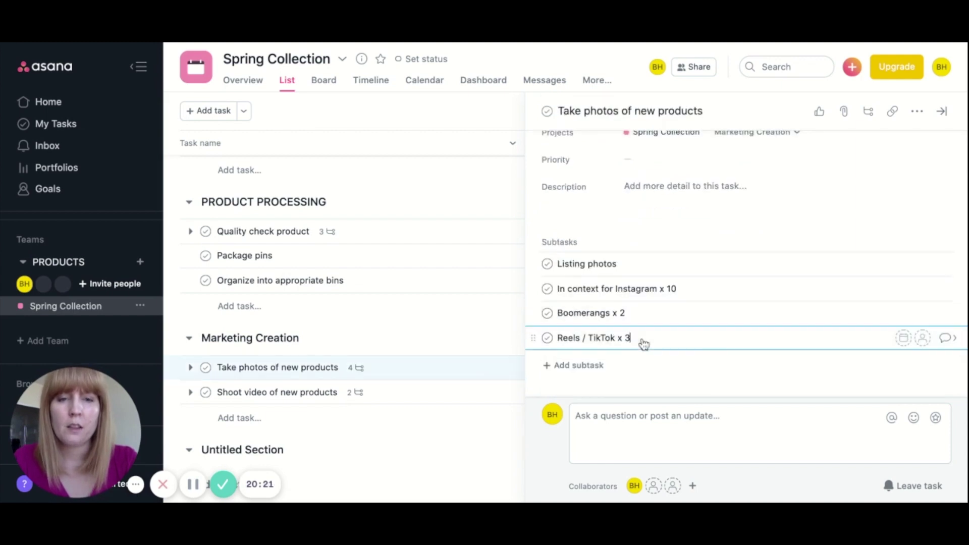
triple_click(612, 338)
key("ctrl+c")
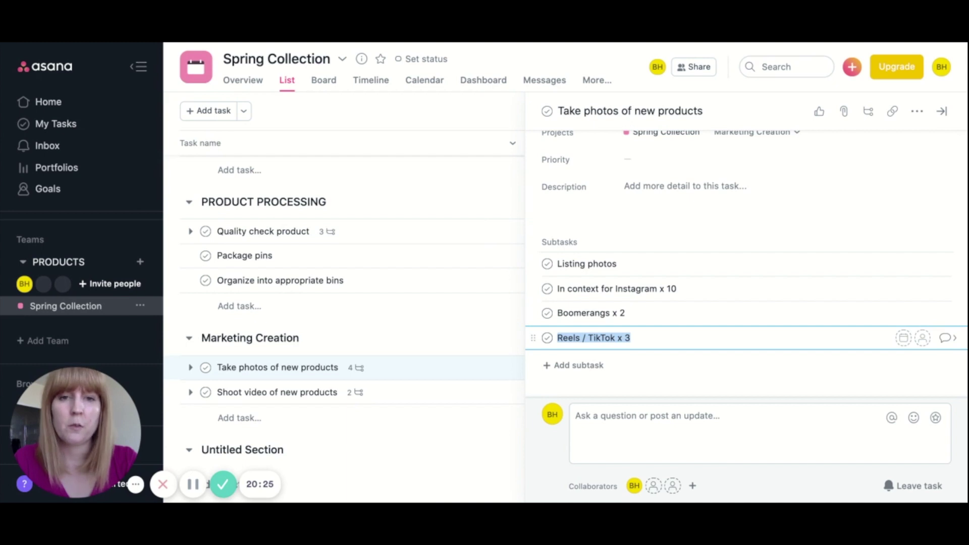
left_click(411, 399)
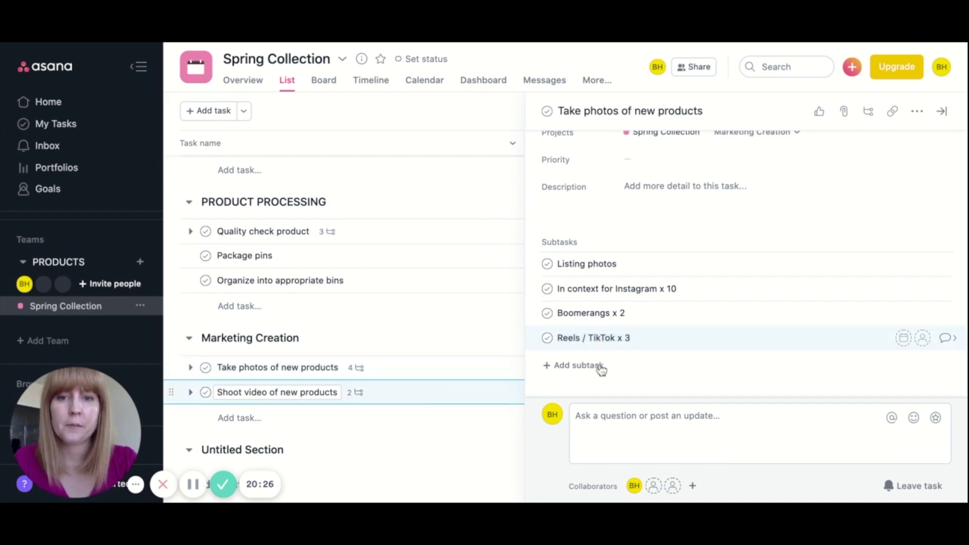
scroll(641, 363, "down", 1)
left_click(628, 359)
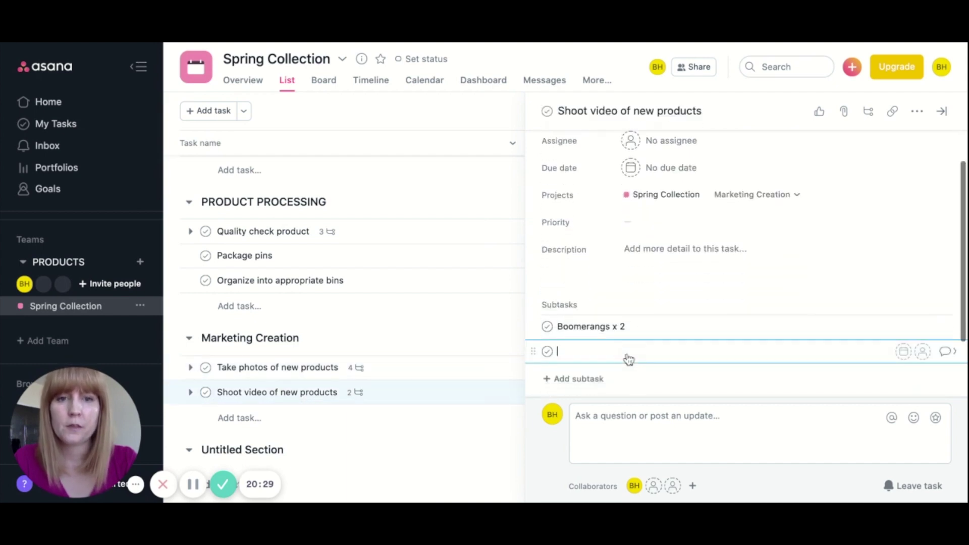
key("ctrl+v")
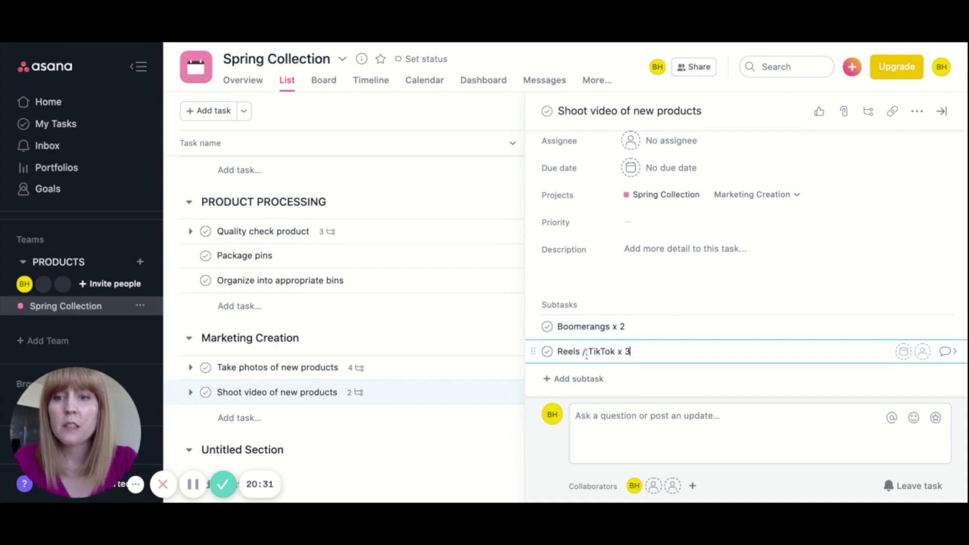
Delete the Boomerangs x 2 and Reels / TikTok x 3 subtasks from Take photos of new products
left_click(394, 374)
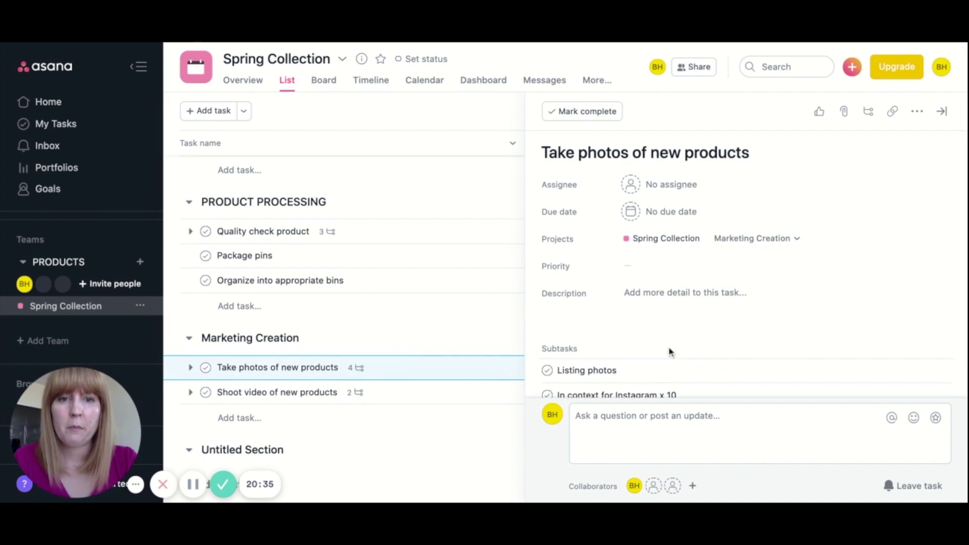
scroll(671, 353, "down", 2)
left_click(670, 321)
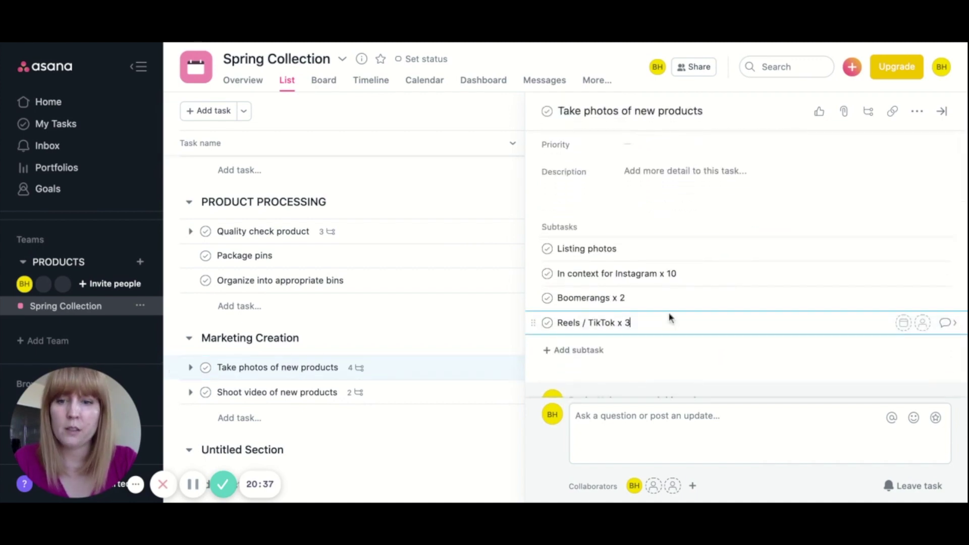
left_click(670, 305)
right_click(670, 306)
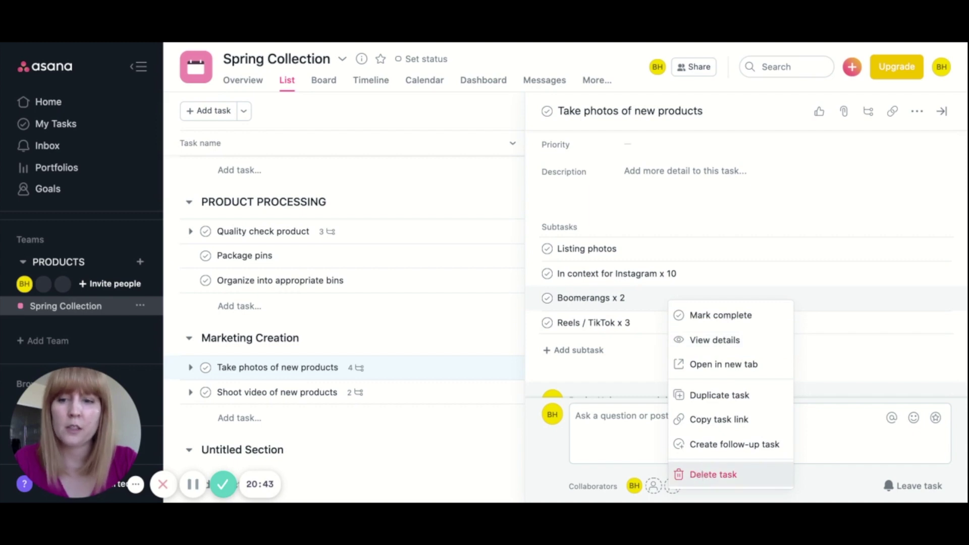
left_click(713, 474)
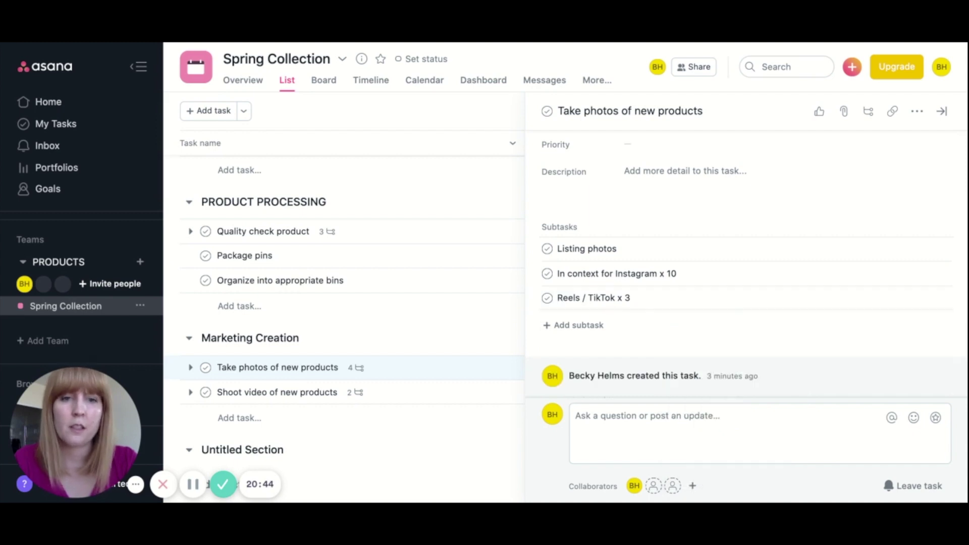
right_click(665, 304)
left_click(713, 475)
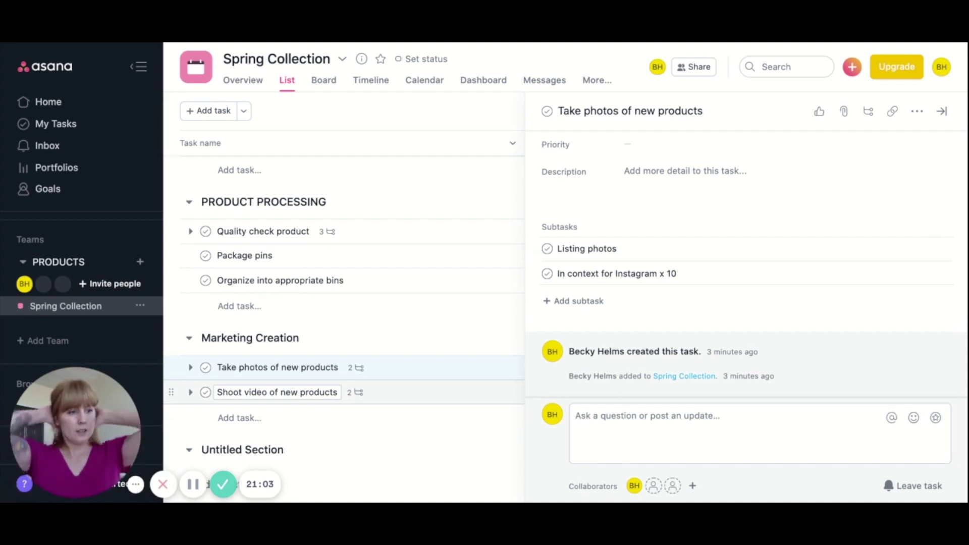
Rename the last two sections to MARKETING CREATION and MARKETING DUE DATES, and start a blank task in MARKETING DUE DATES
left_click(414, 392)
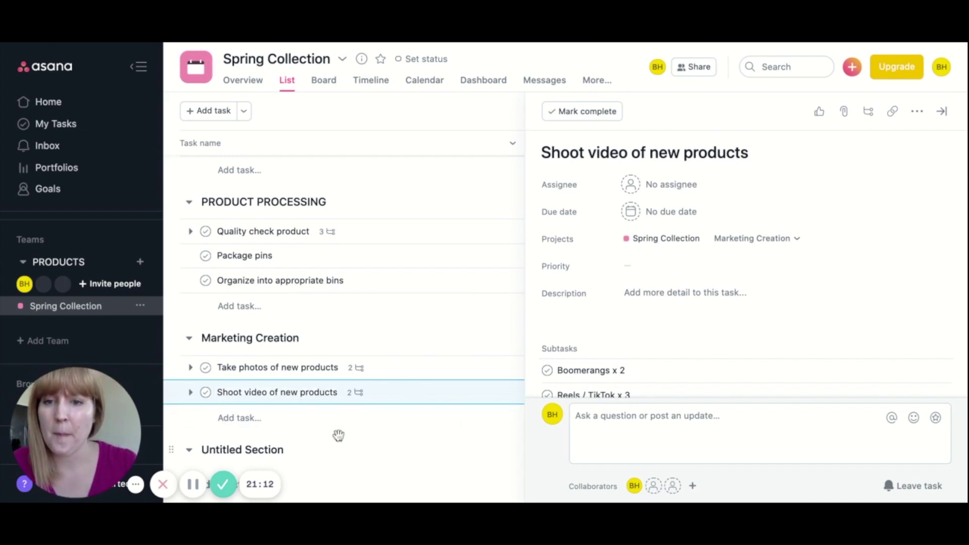
left_click(277, 456)
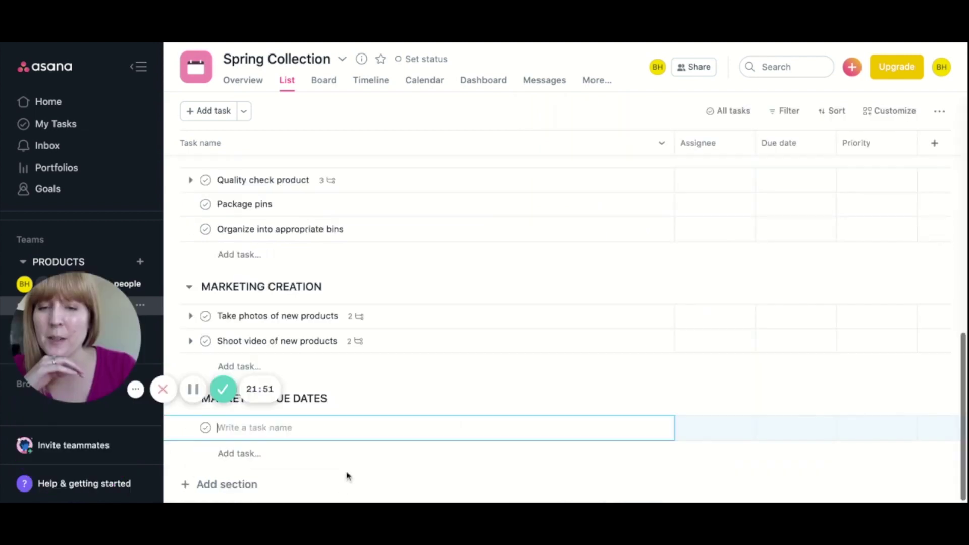
left_click_drag(100, 292, 102, 388)
left_click(235, 430)
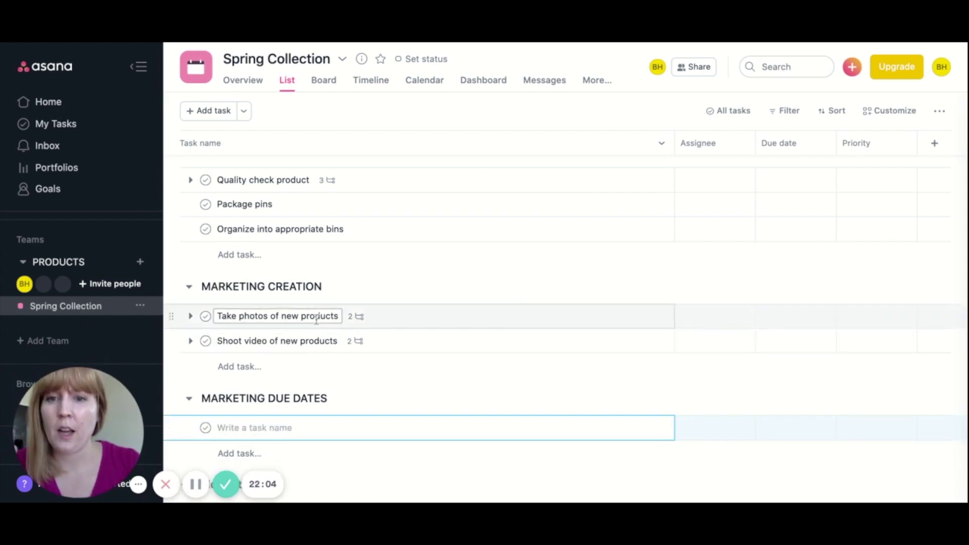
Set the due date of the Listing photos and In context for Instagram x 10 subtasks of Take photos of new products to 02/10/21
left_click(410, 321)
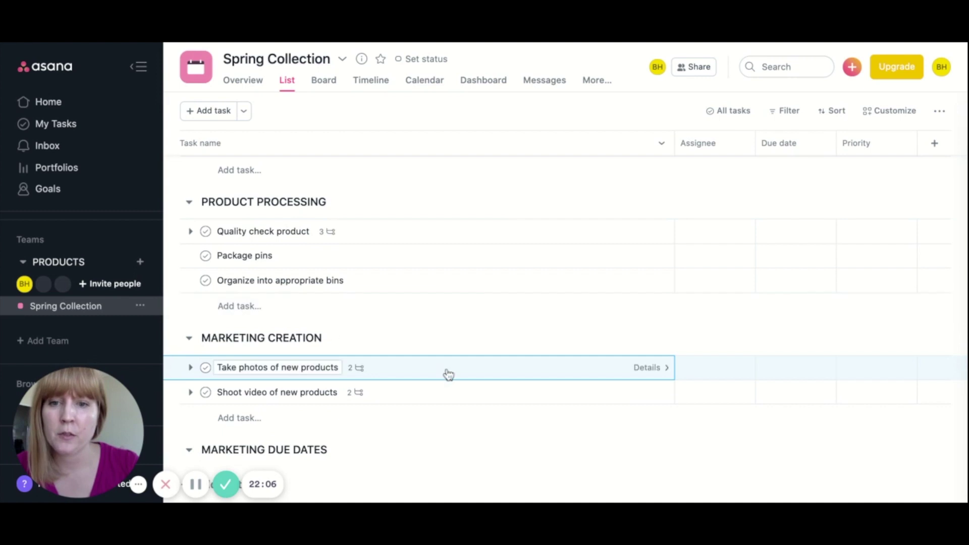
left_click(541, 370)
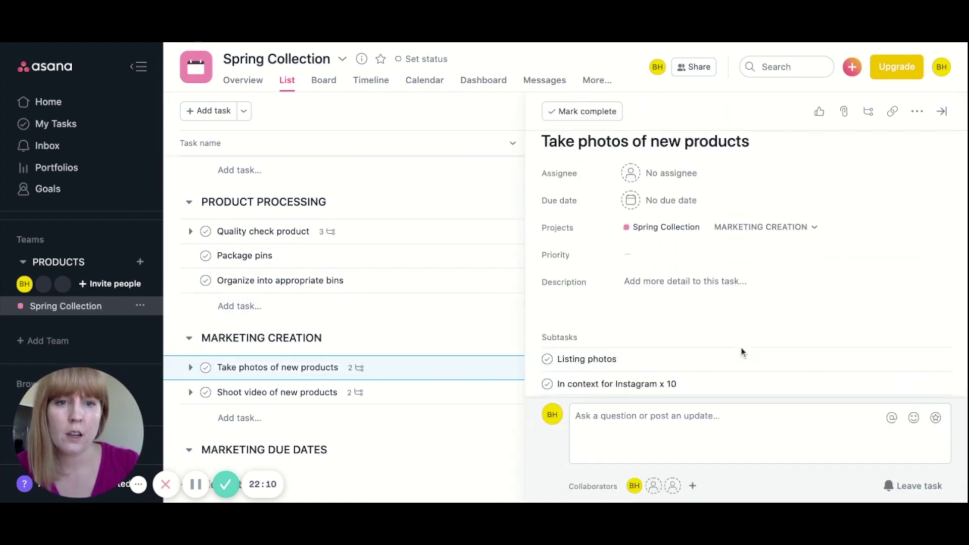
scroll(761, 329, "down", 2)
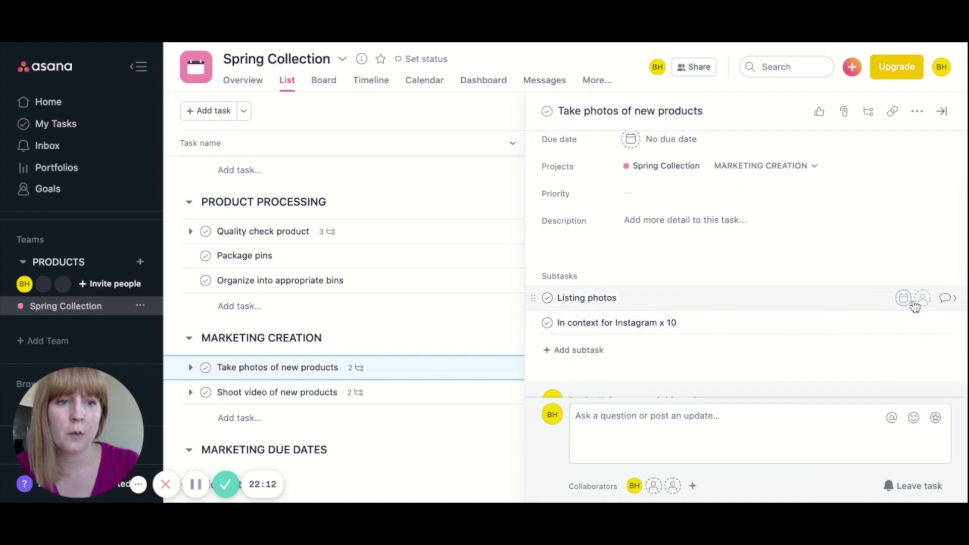
left_click(904, 299)
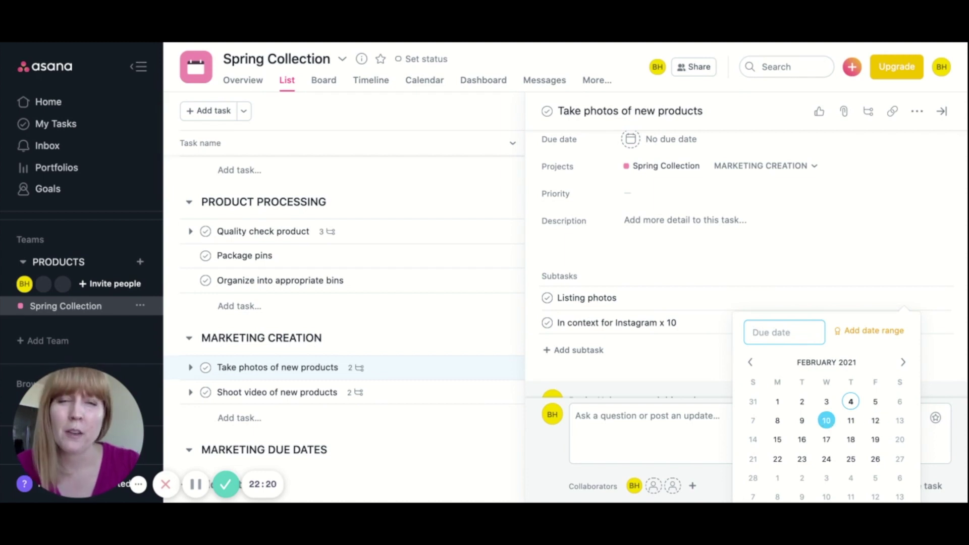
left_click(826, 420)
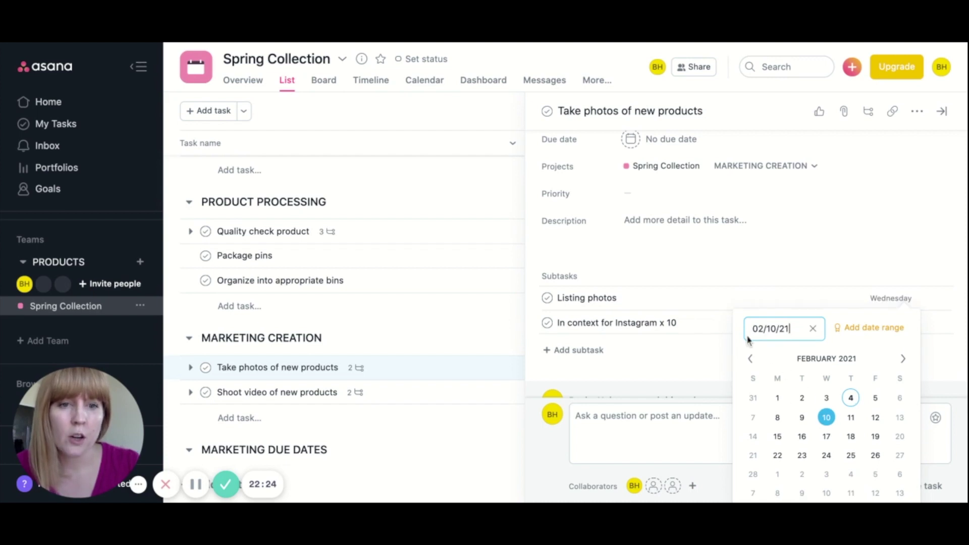
left_click(708, 327)
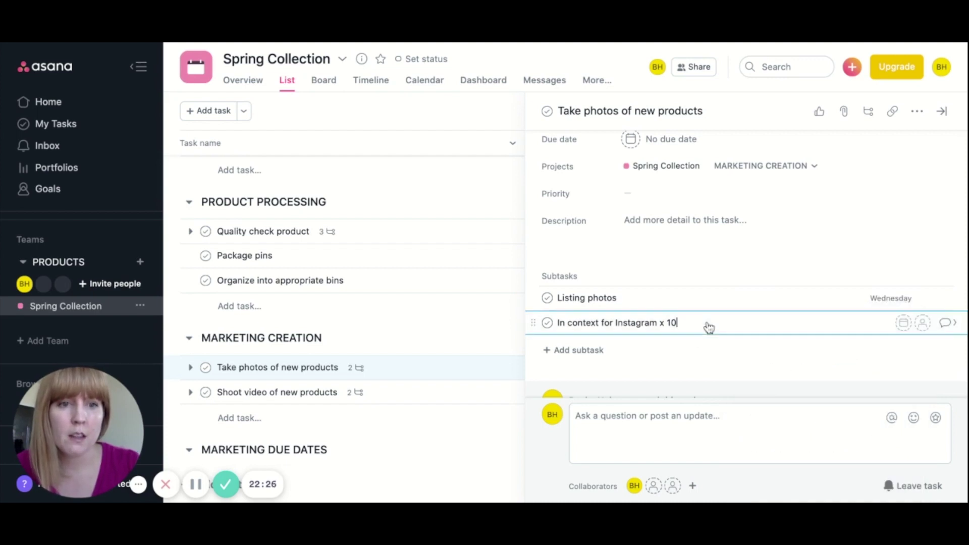
left_click(903, 323)
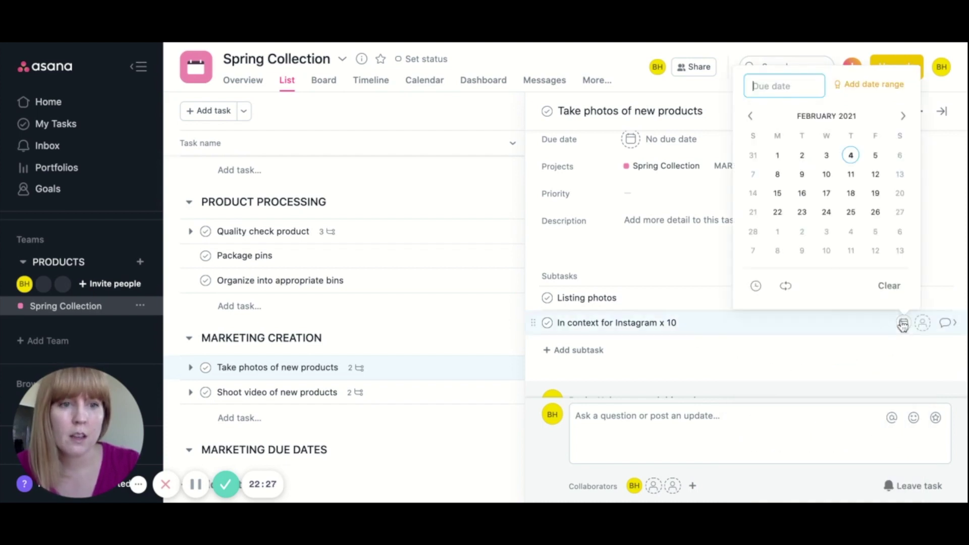
left_click(826, 173)
left_click(691, 363)
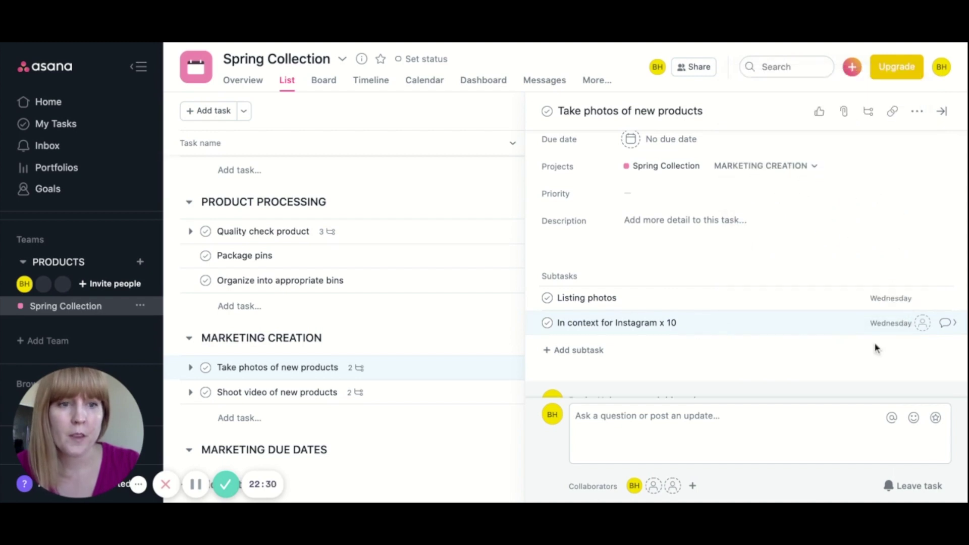
Assign the Listing photos and In context for Instagram x 10 subtasks to the account owner
left_click(922, 298)
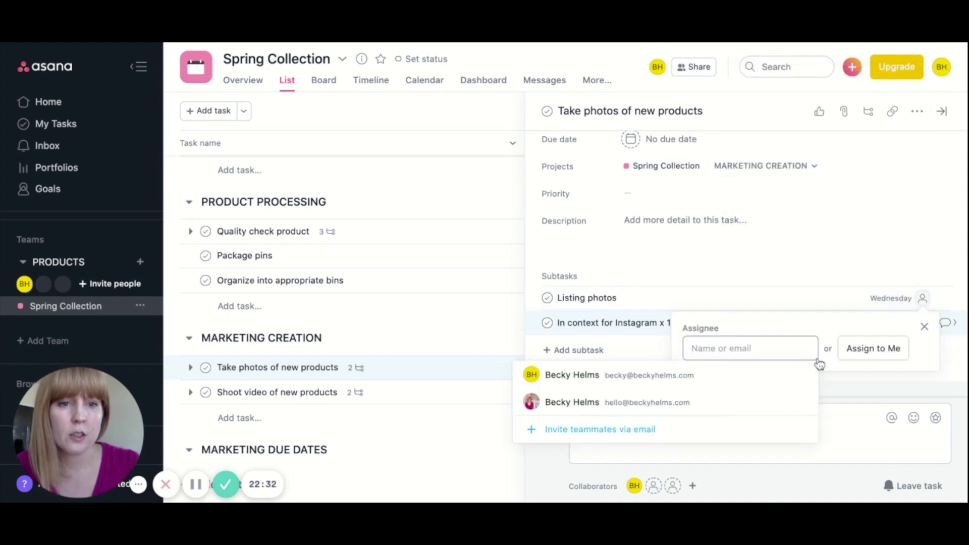
left_click(646, 374)
left_click(922, 322)
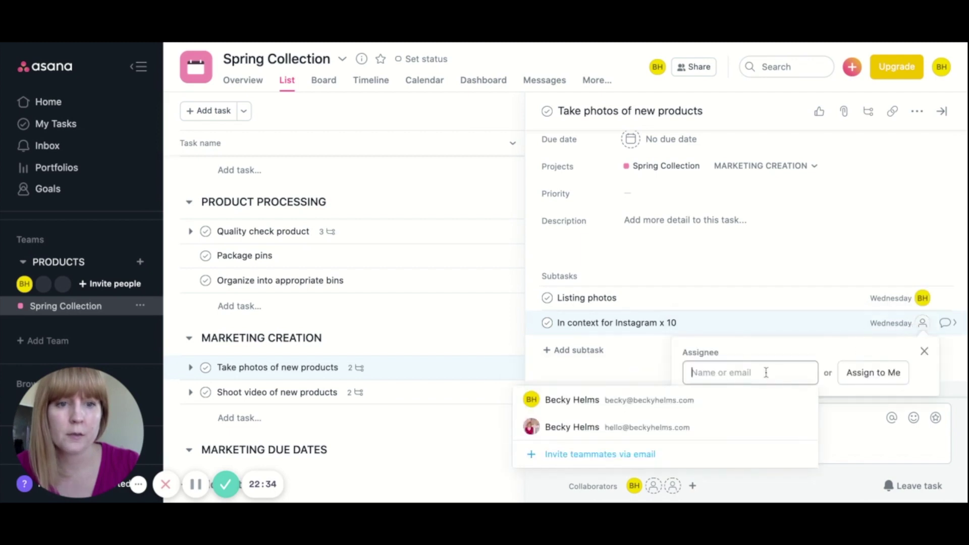
left_click(637, 401)
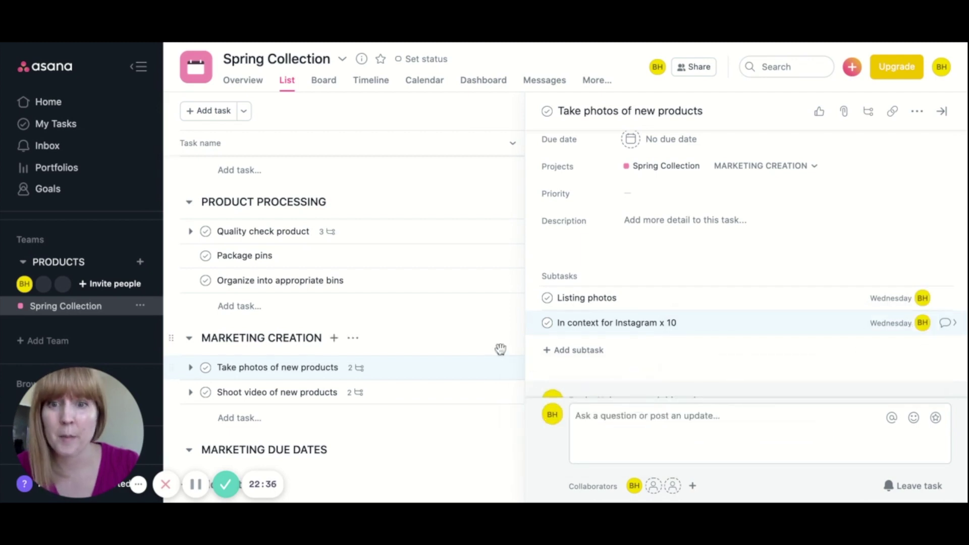
Assign the Shoot video of new products task to the account owner and set its due date to 02/10/21
left_click(407, 399)
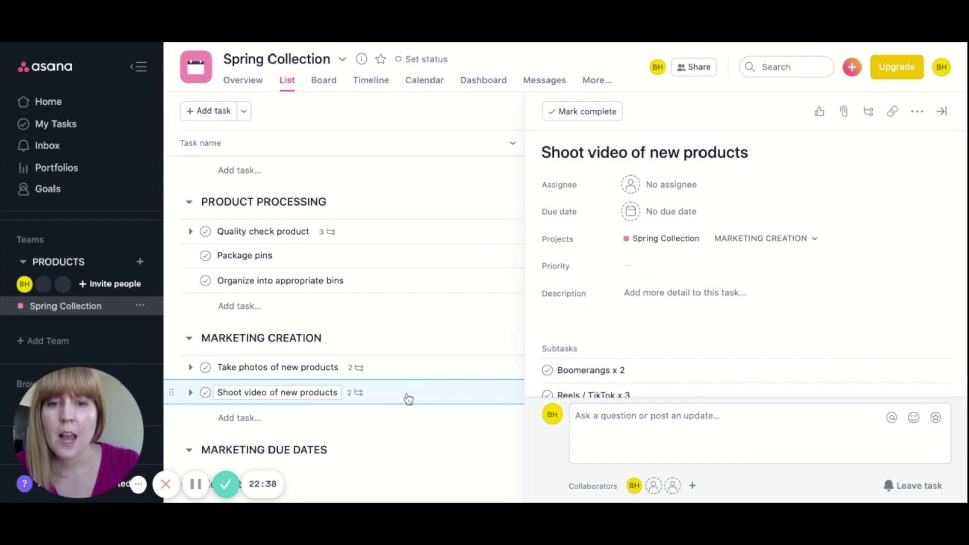
scroll(812, 310, "down", 2)
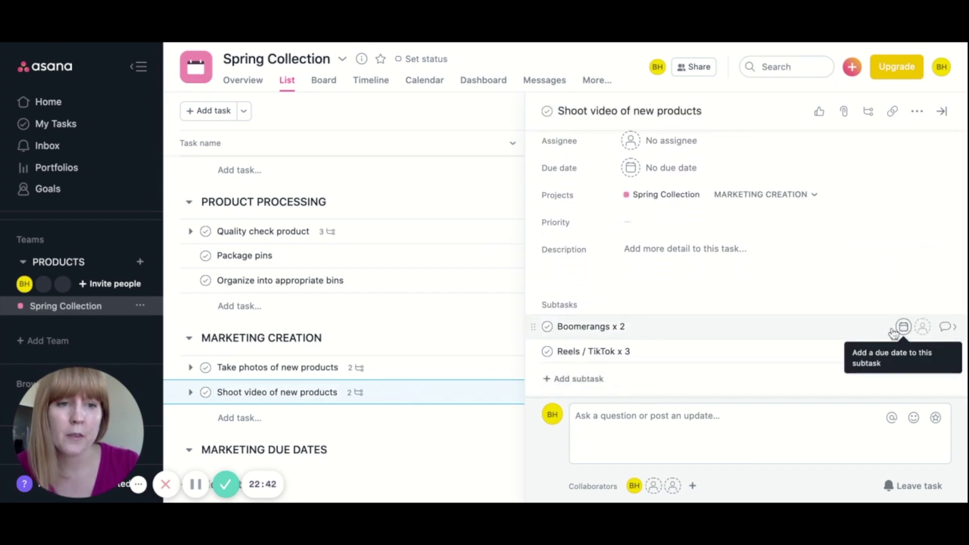
scroll(777, 310, "up", 2)
left_click(631, 185)
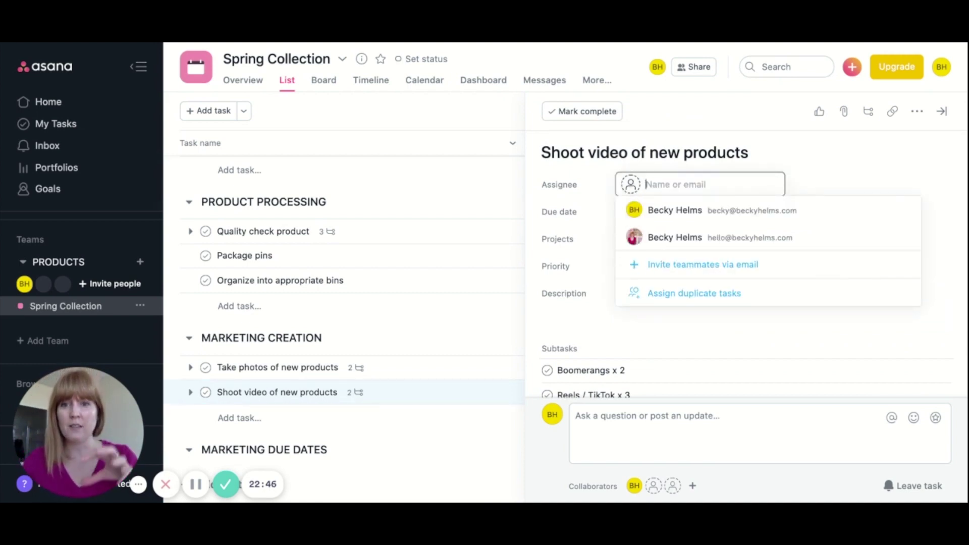
left_click(645, 208)
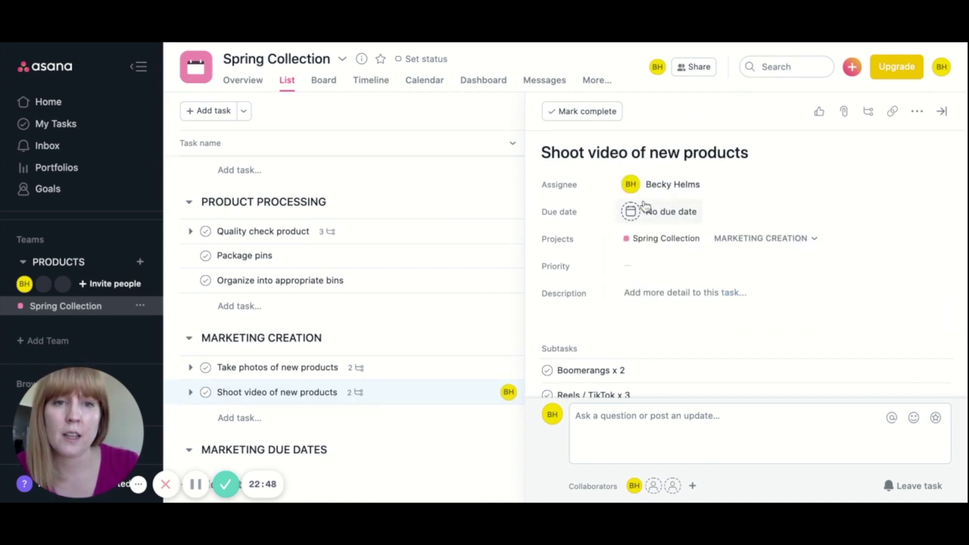
left_click(632, 213)
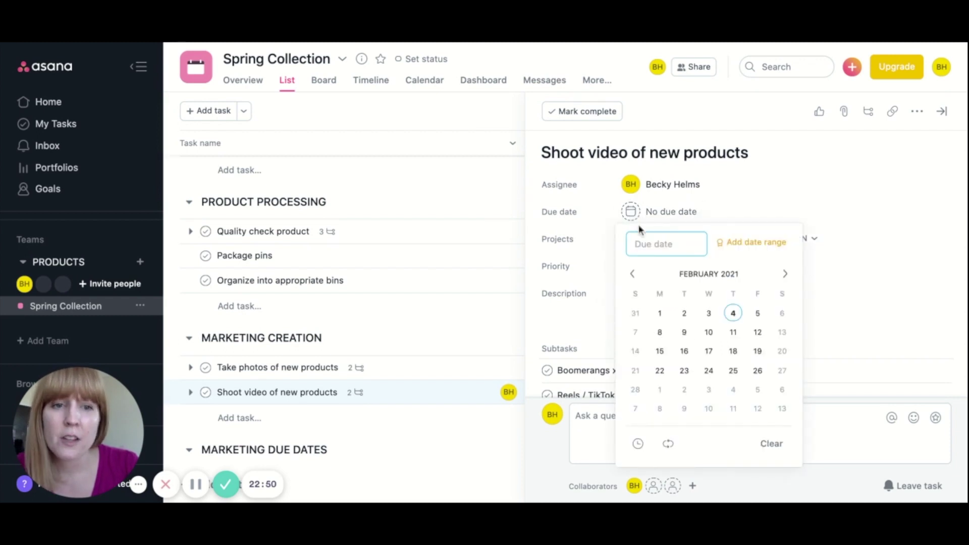
left_click(708, 332)
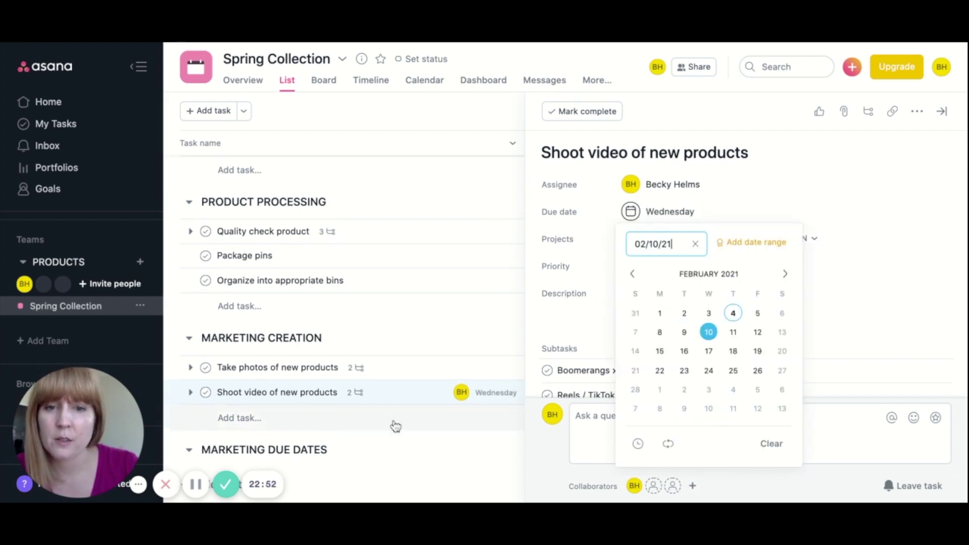
Check the scheduled tasks in the Spring Collection calendar and the assigned items in My Tasks
left_click(387, 373)
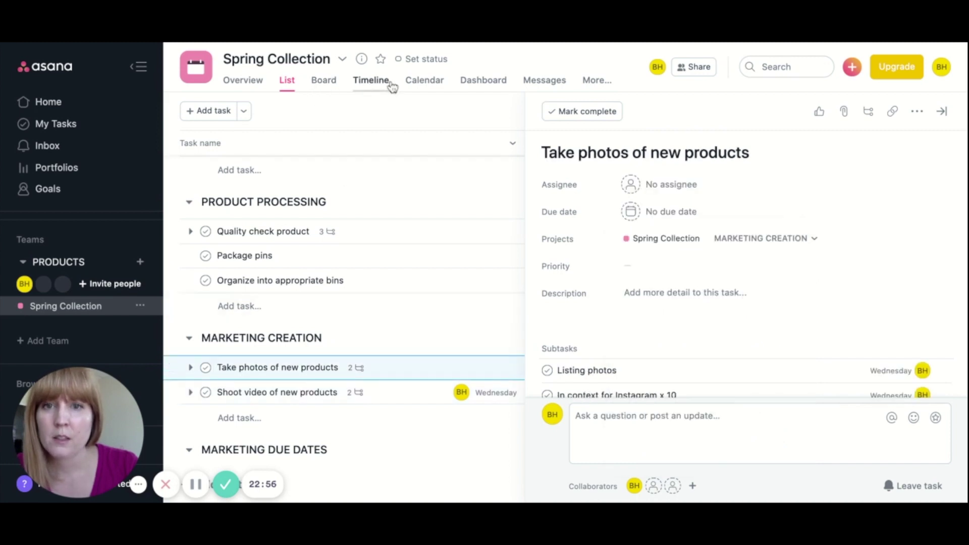
left_click(429, 82)
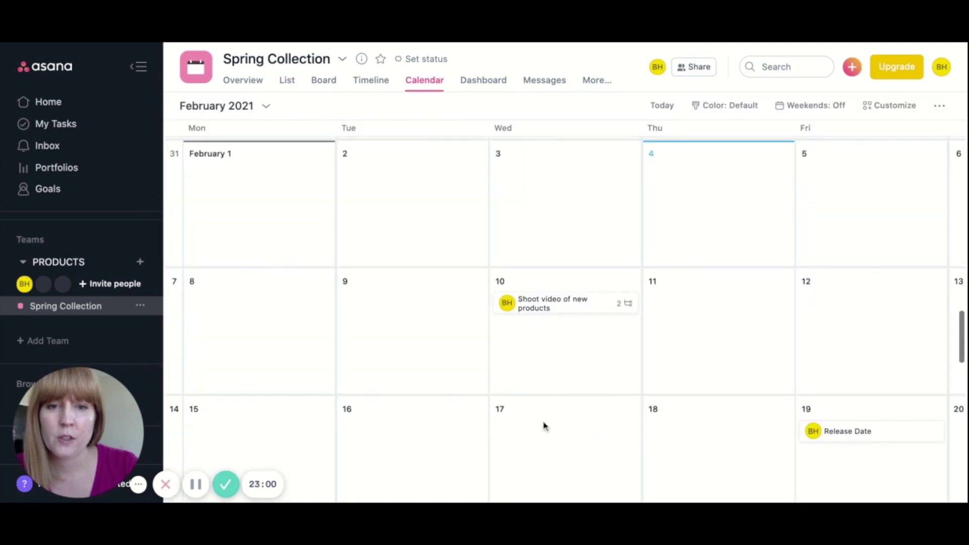
scroll(541, 314, "up", 1)
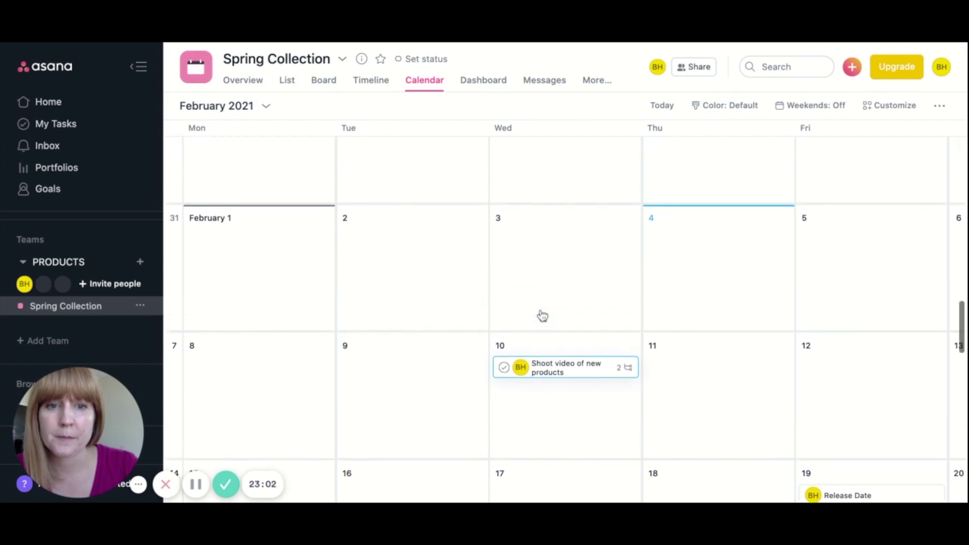
left_click(61, 126)
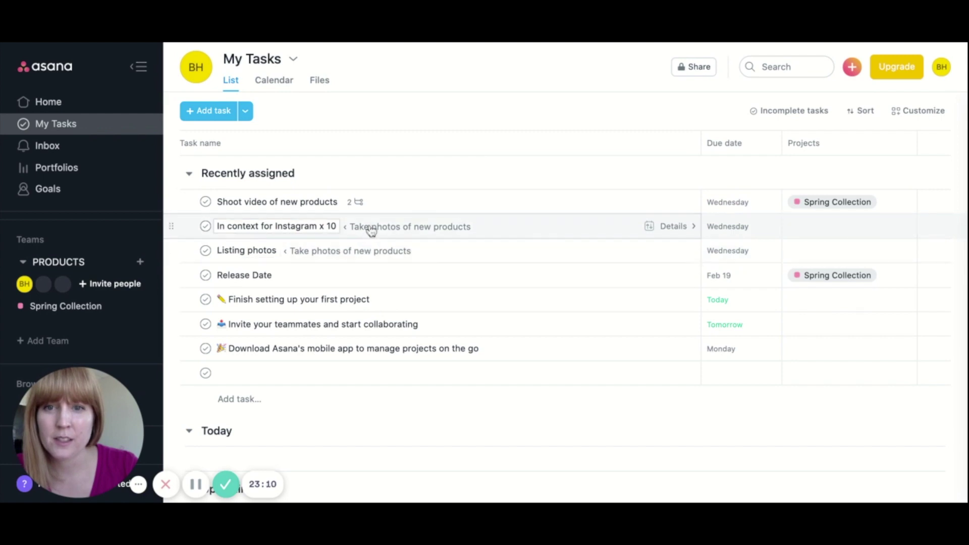
Assign the Take photos of new products task to the account owner, due 02/10/21, and check it in the Spring Collection calendar
left_click(73, 263)
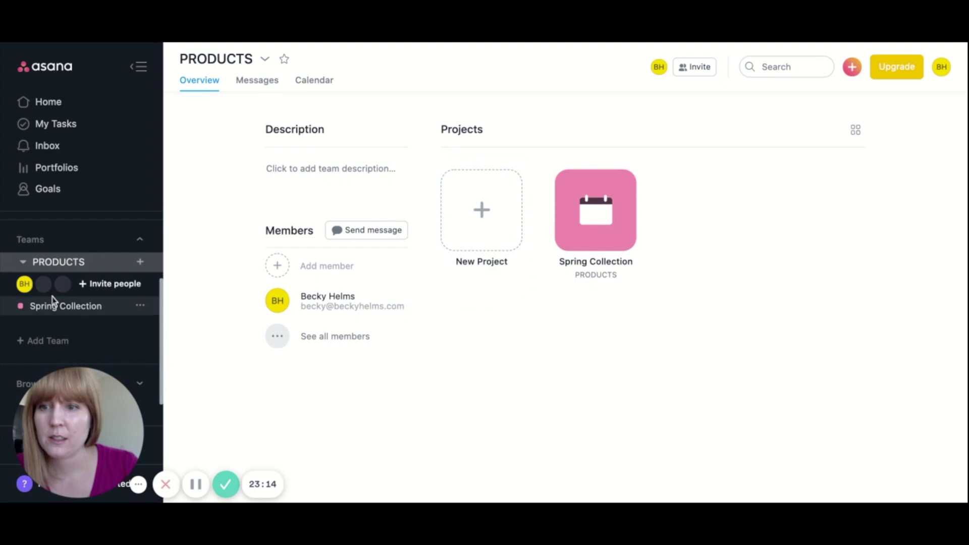
left_click(81, 317)
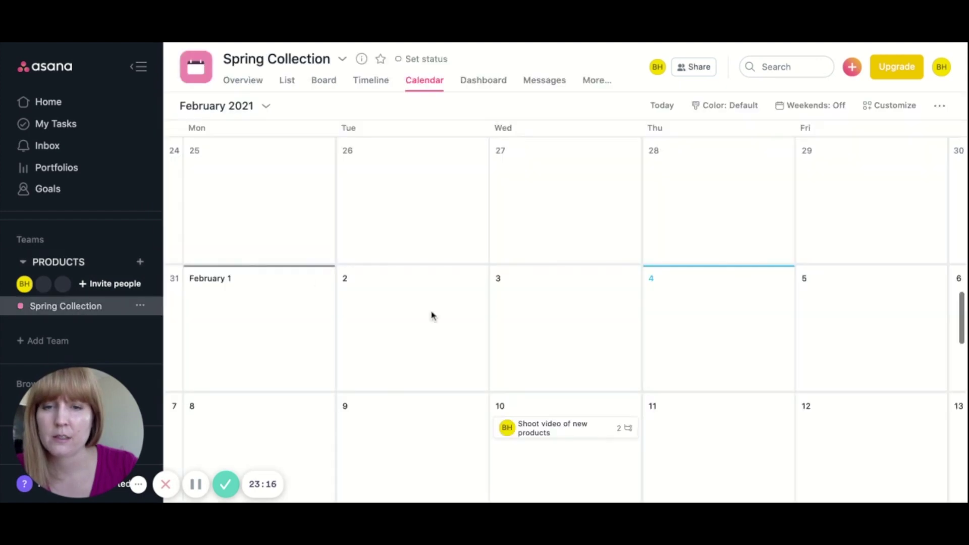
left_click(287, 80)
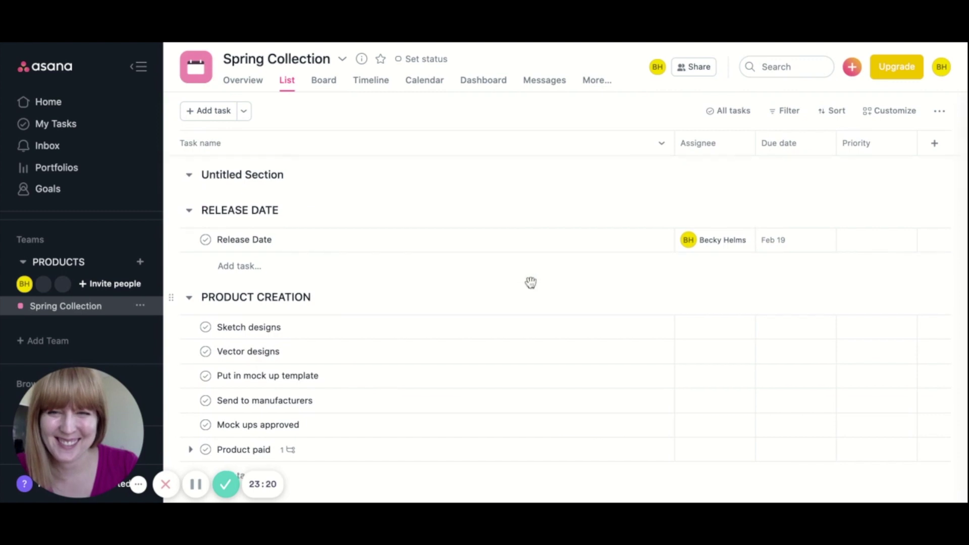
scroll(531, 283, "down", 3)
scroll(531, 283, "down", 5)
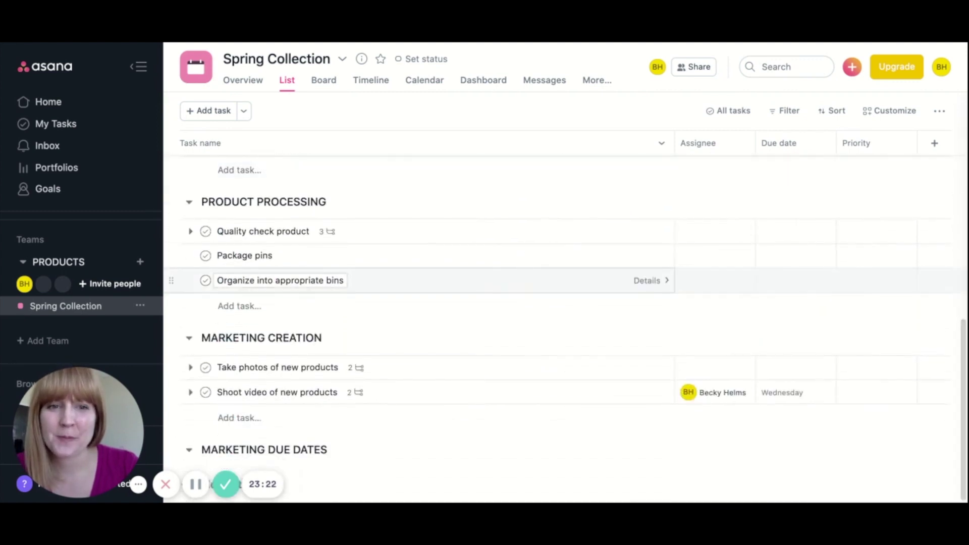
left_click(688, 369)
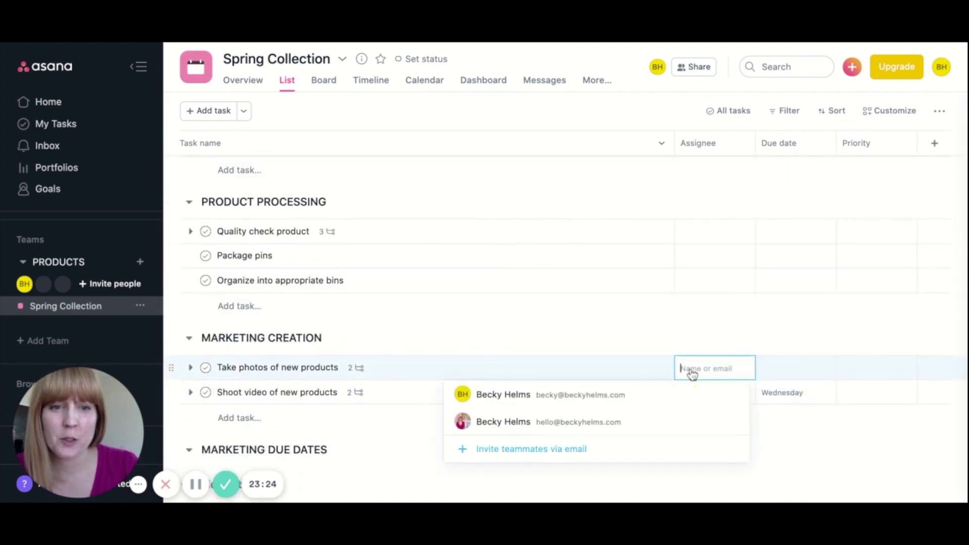
left_click(567, 395)
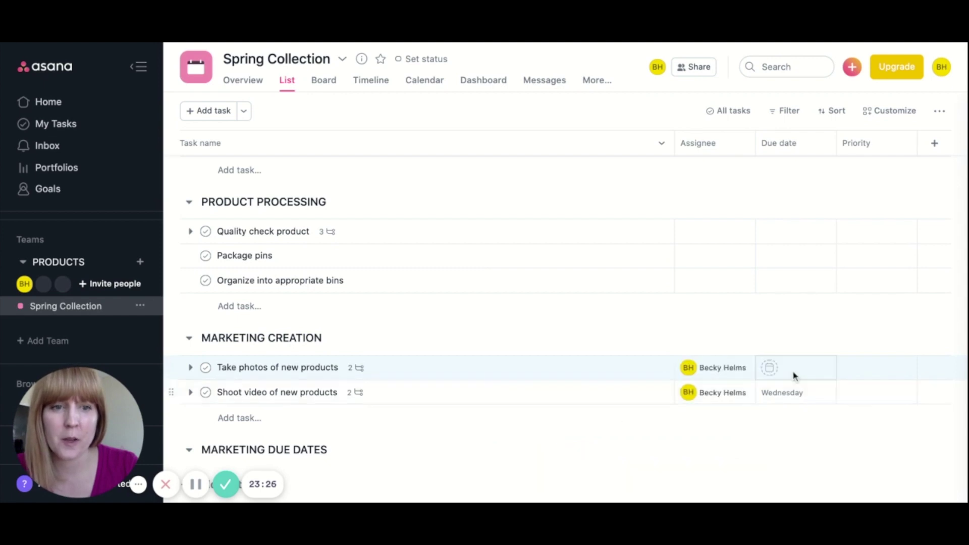
left_click(776, 370)
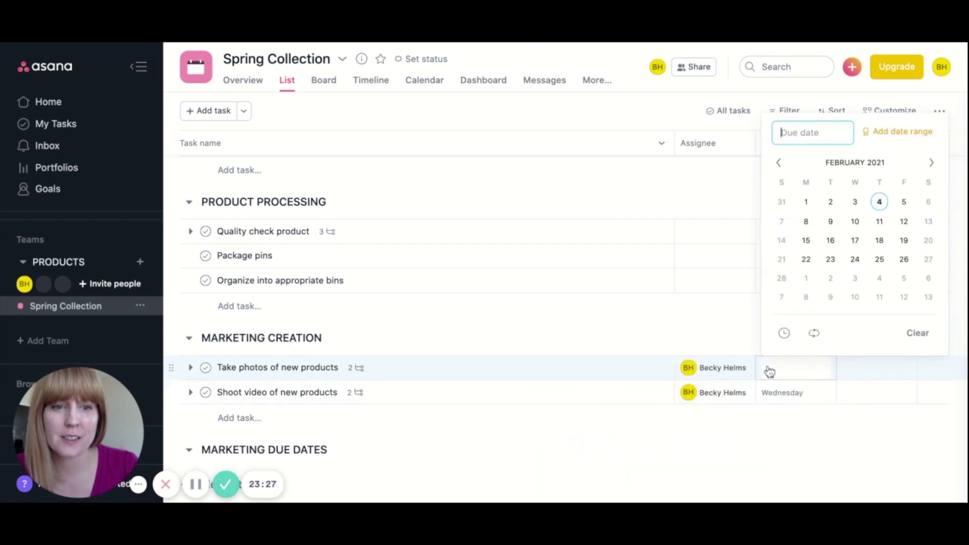
left_click(855, 222)
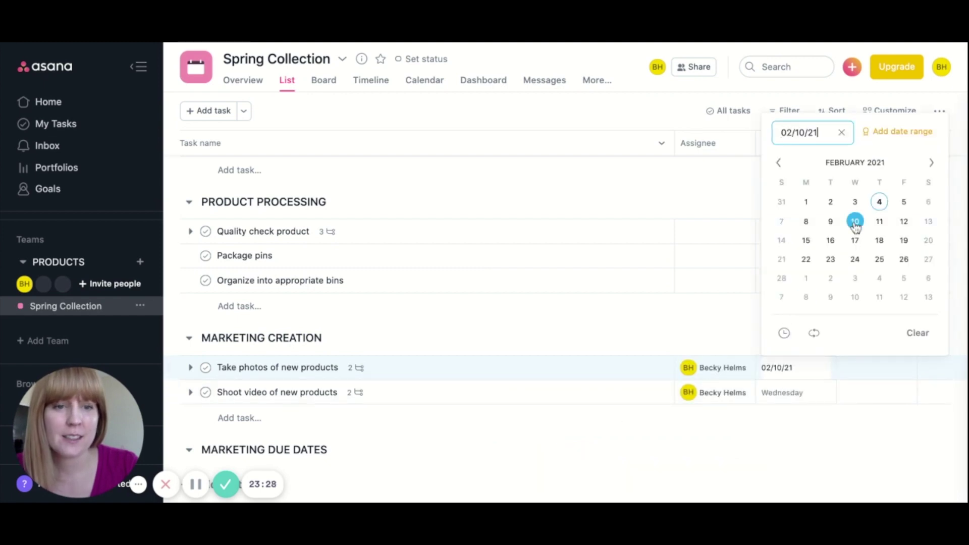
left_click(602, 418)
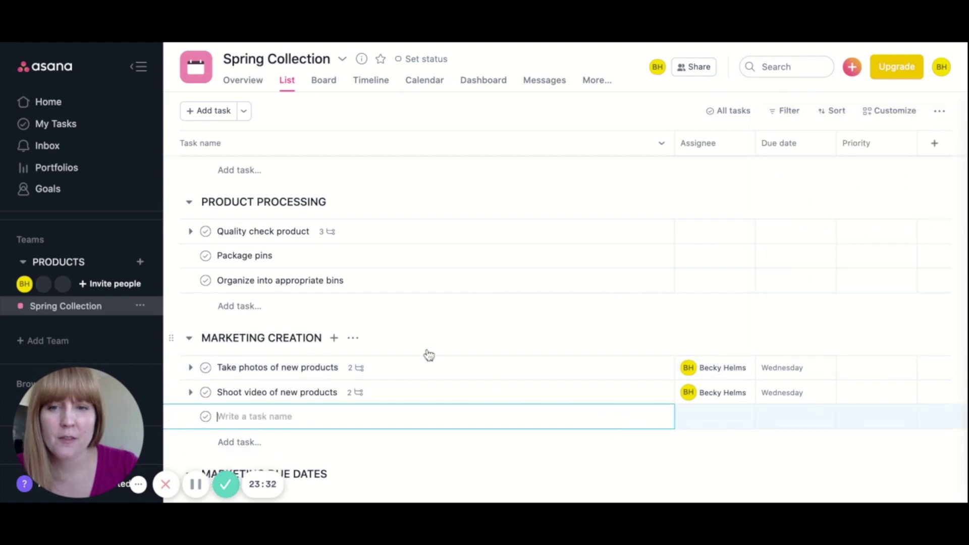
left_click(422, 82)
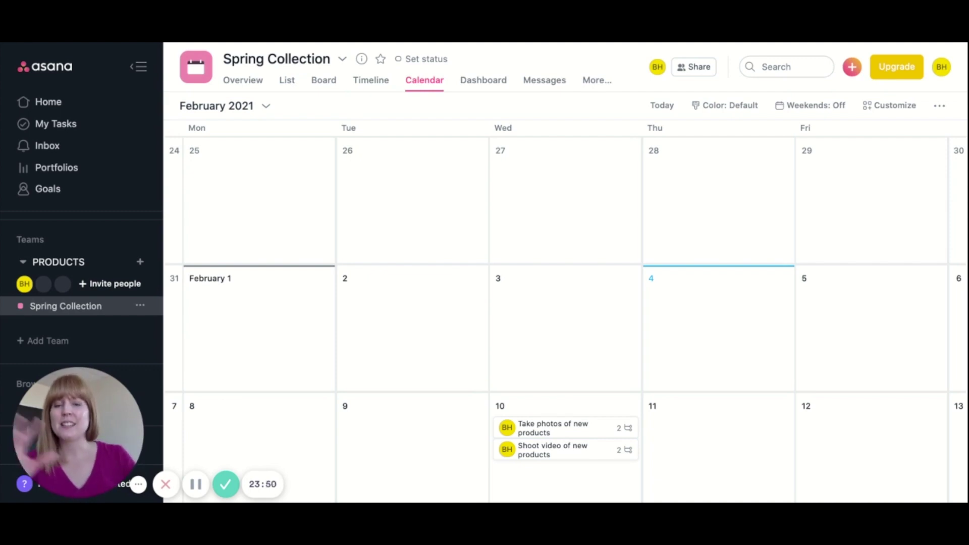
Add an "Instagram teaser photo" task to the MARKETING DUE DATES section of the project list
left_click(287, 84)
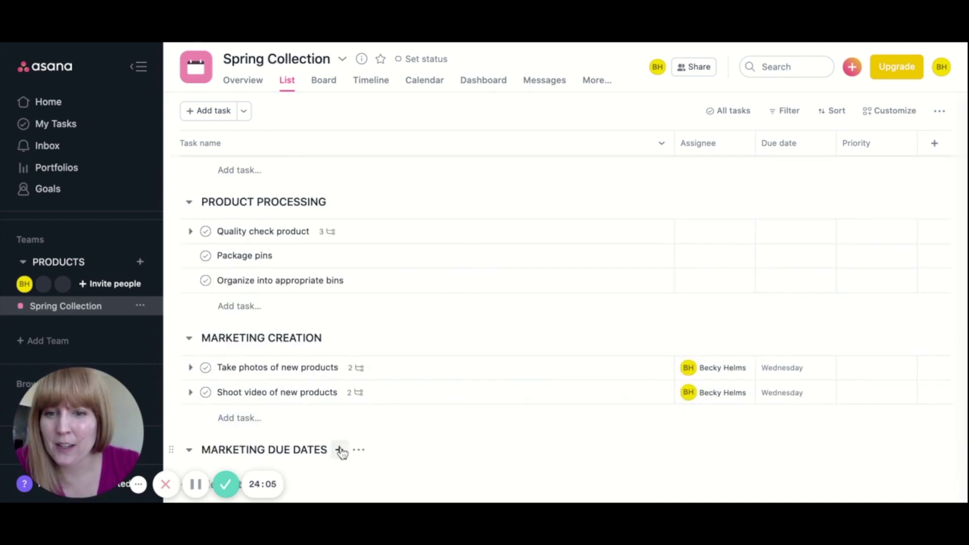
left_click(339, 449)
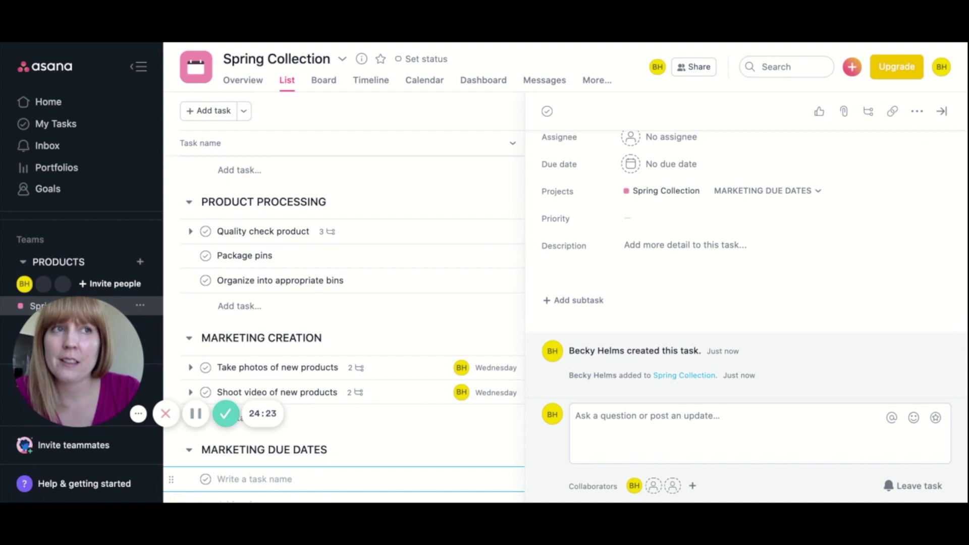
type("Instagram teas")
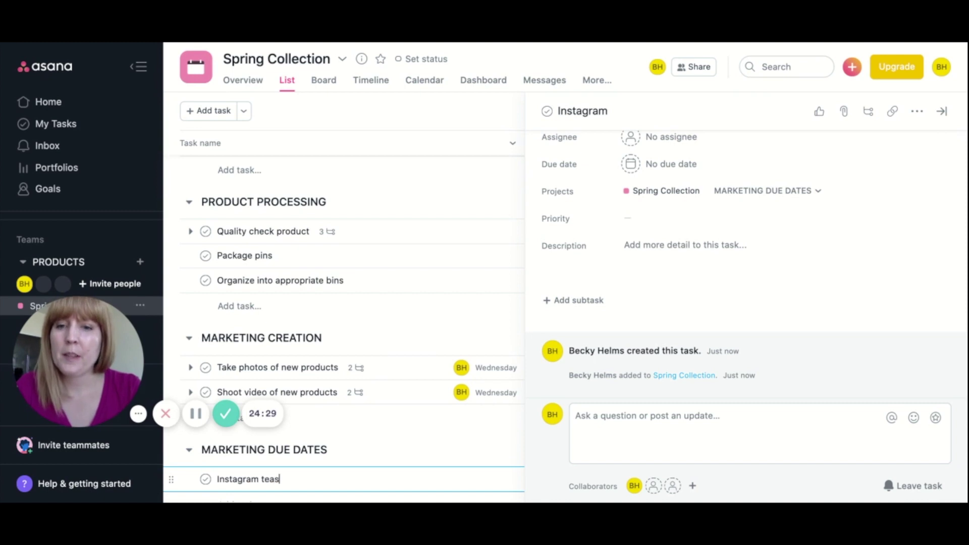
type("er photo")
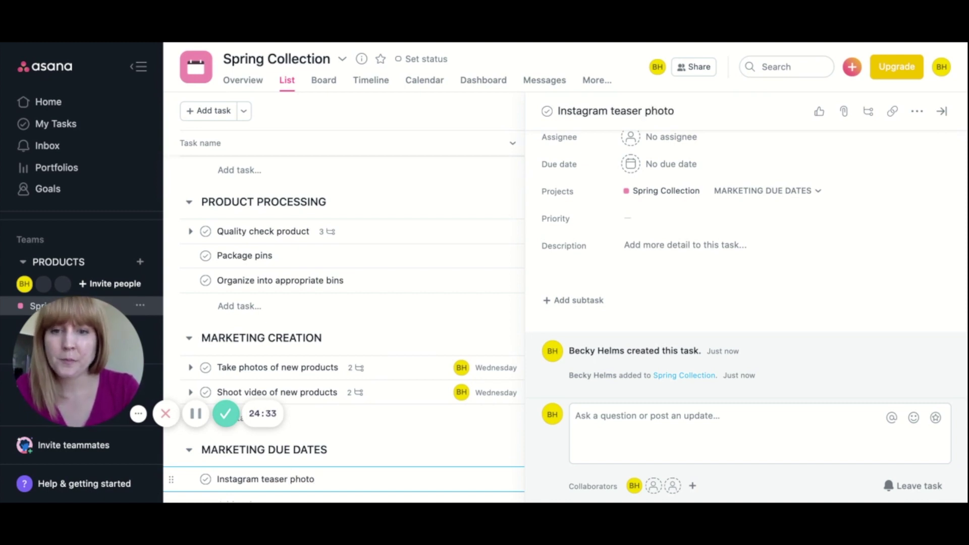
key("Return")
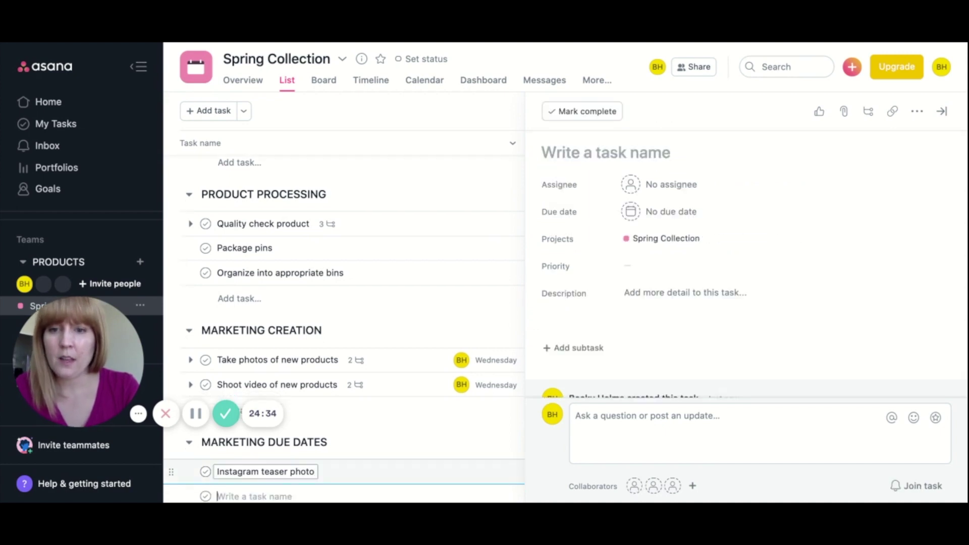
Add the tasks "Instagram reveal photo" and "Instagram reminder photo" below the teaser photo task
type("Instagram")
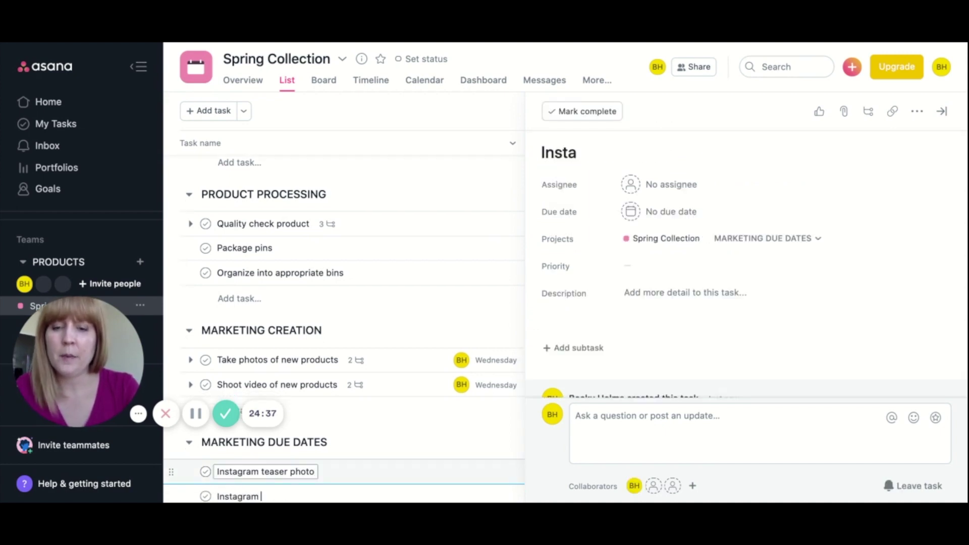
type(" reveal pohto")
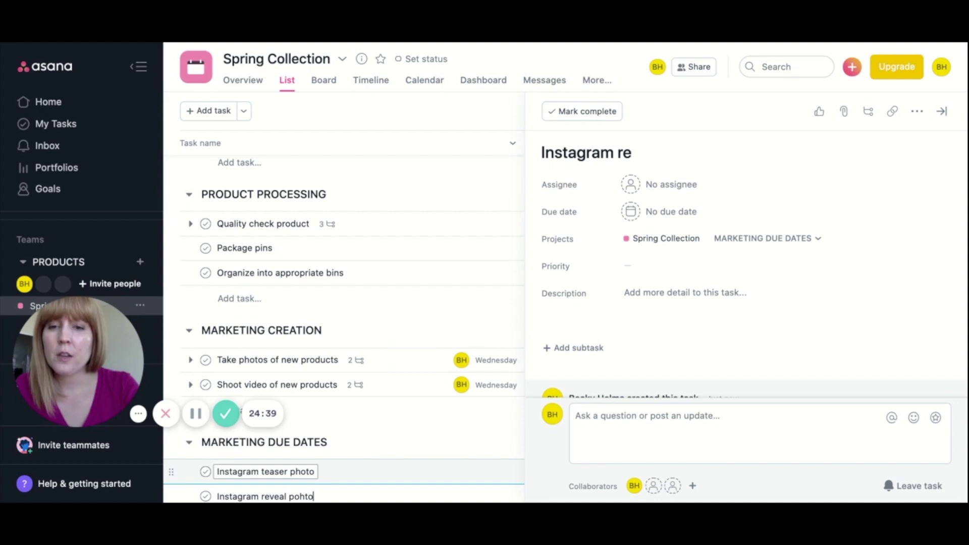
key("BackSpace")
key("BackSpace")
key("BackSpace")
key("BackSpace")
key("BackSpace")
type("photo")
key("Return")
type("Insta")
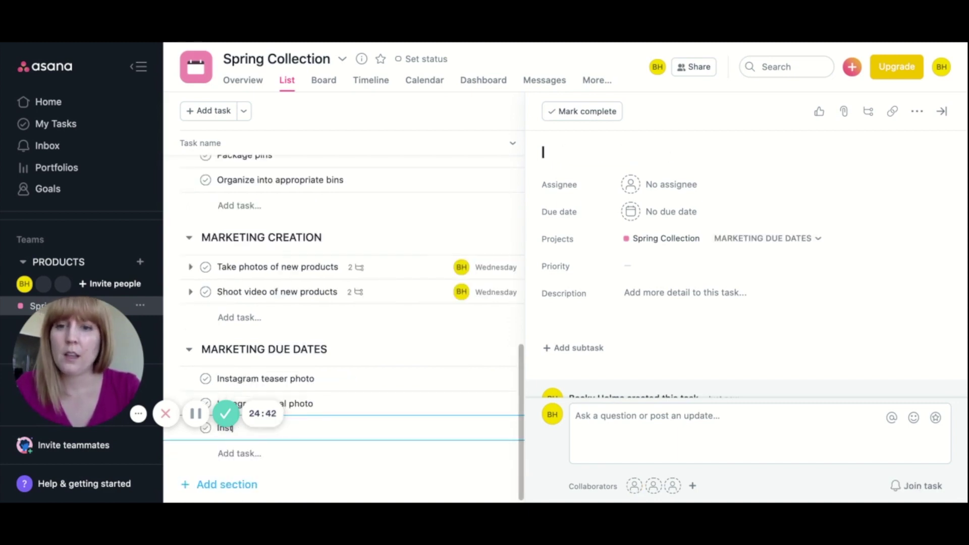
type("gram reminder photo")
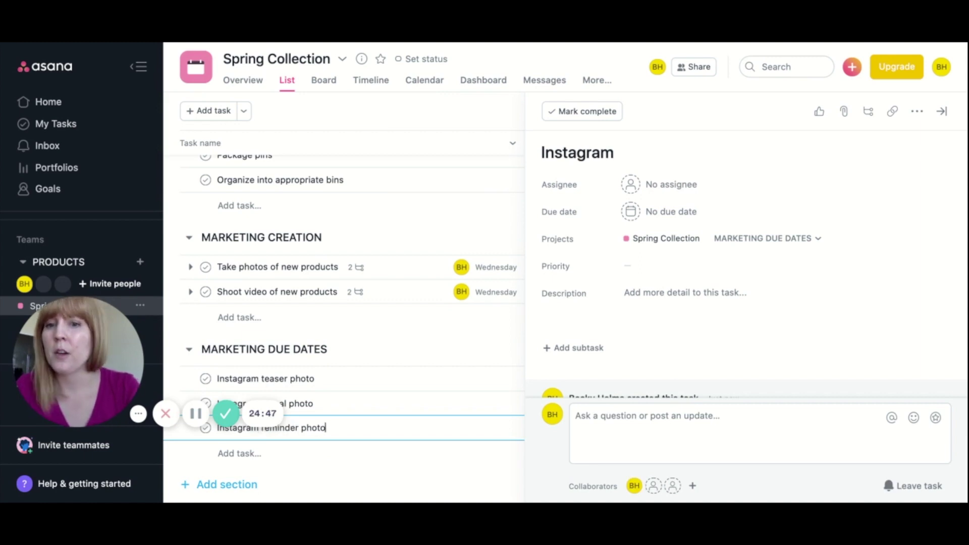
key("Return")
Add a task named "Instagram releasing tomorrow photo" below the reminder photo task
type("Instag")
type("ram last call ")
type("photo")
type("releas")
type("eing tomorow")
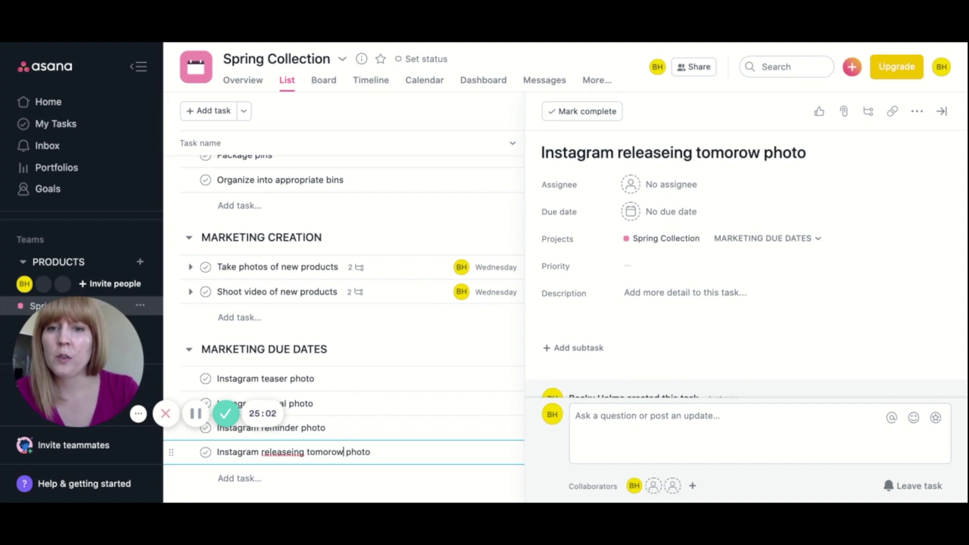
left_click(291, 452)
key("BackSpace")
left_click(326, 452)
type("r")
left_click(382, 458)
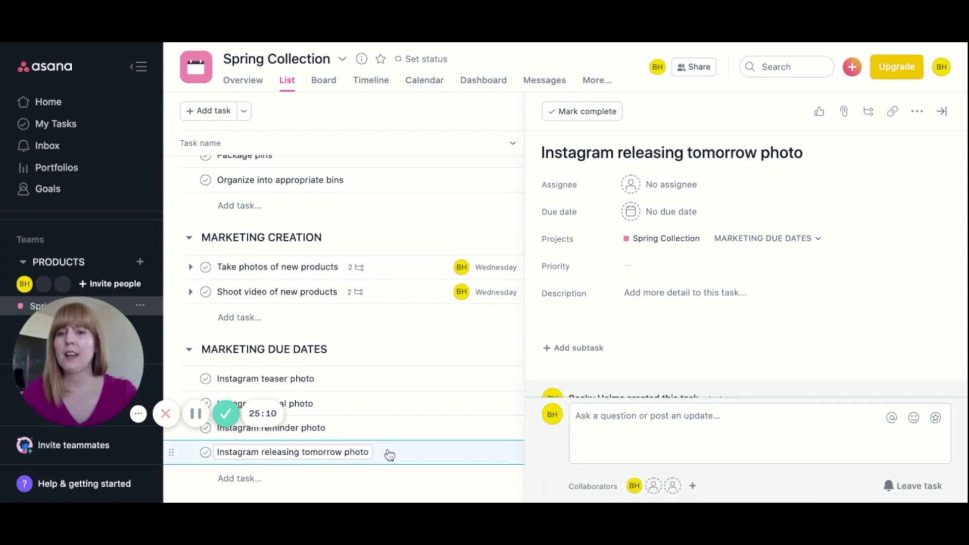
Set the due dates of Instagram teaser photo to 02/12/21 and Instagram reveal photo to 02/15/21
left_click(413, 382)
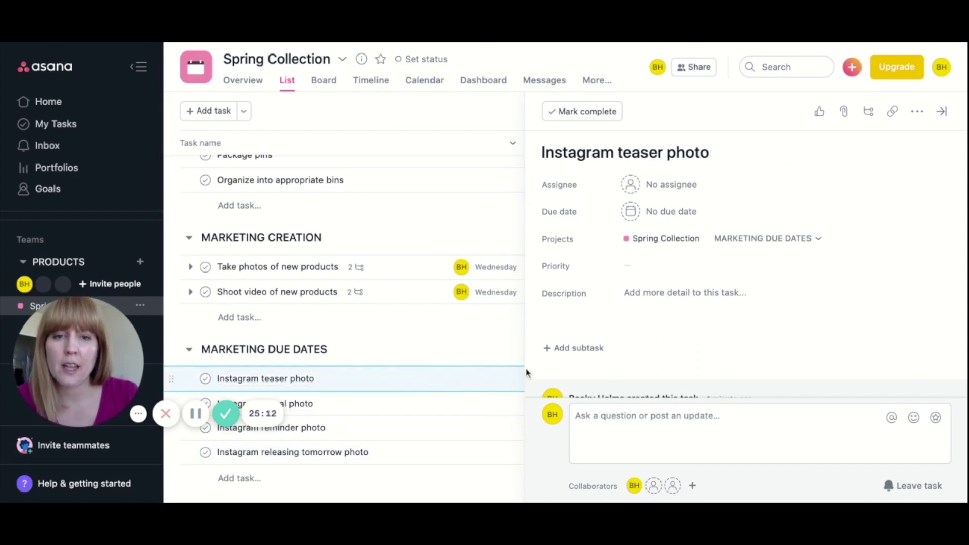
left_click(631, 212)
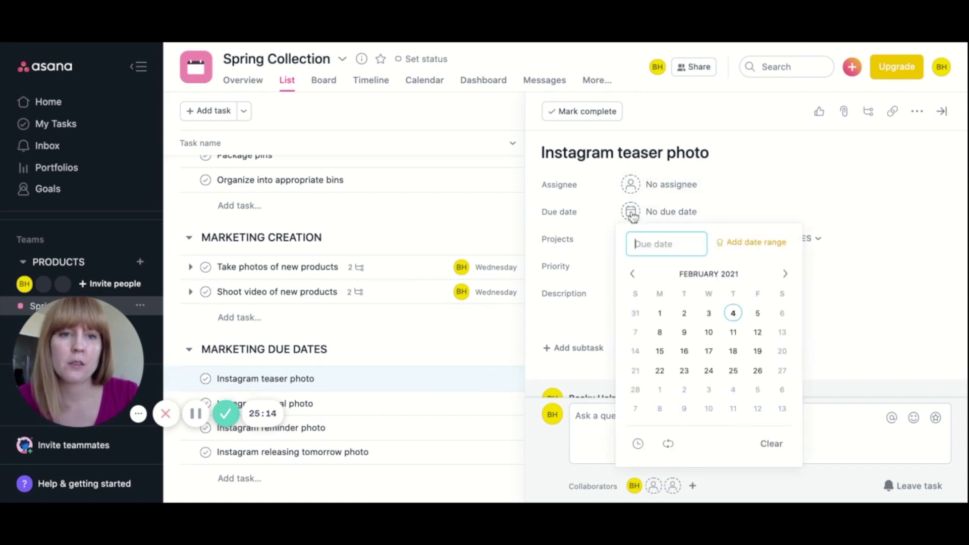
left_click(757, 333)
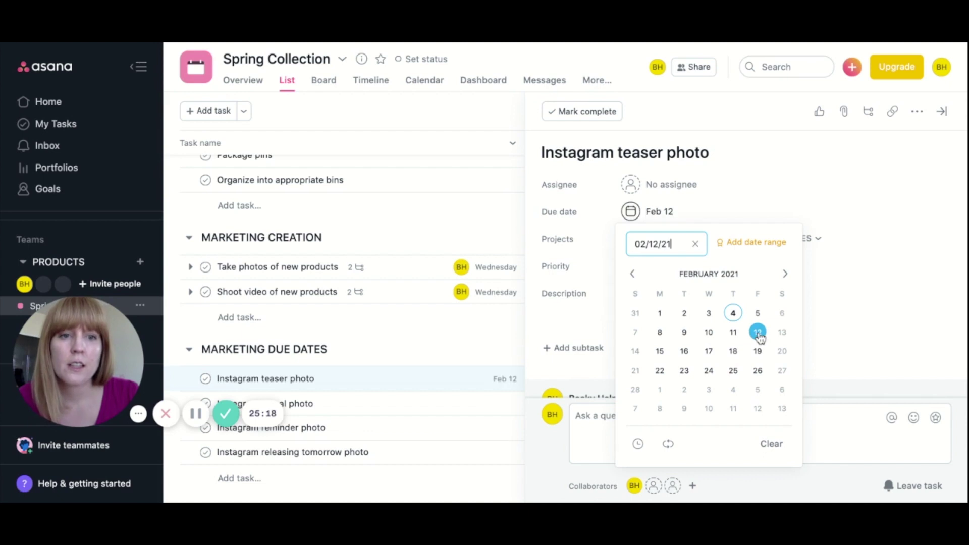
left_click(507, 407)
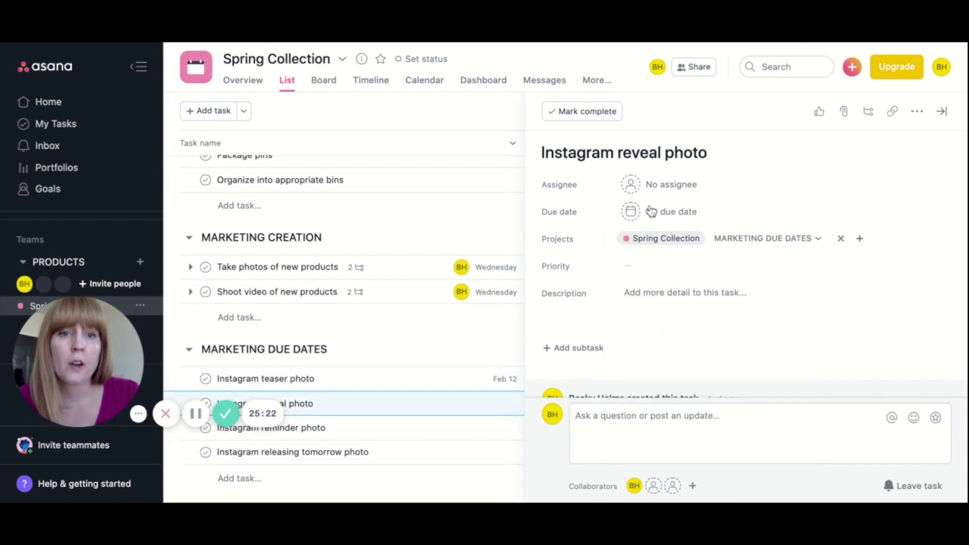
left_click(630, 212)
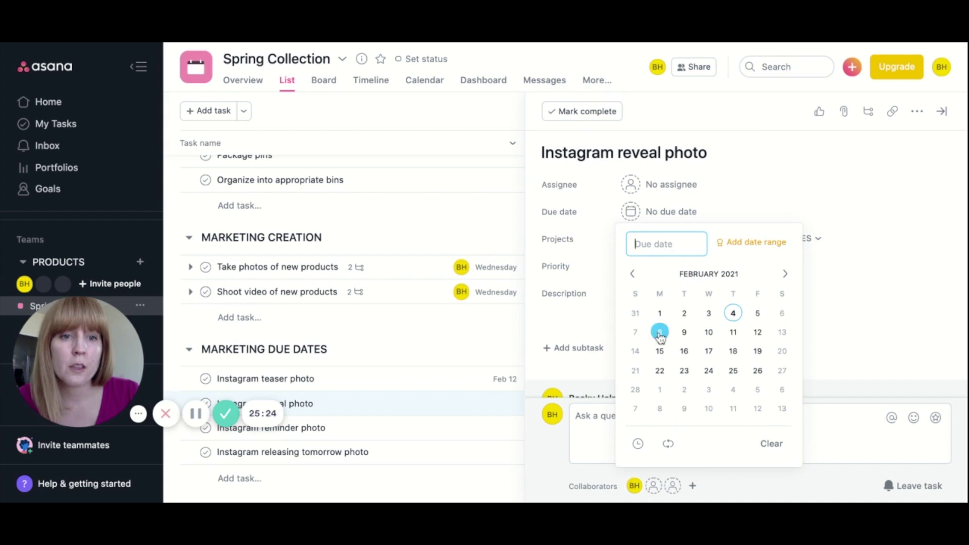
left_click(660, 352)
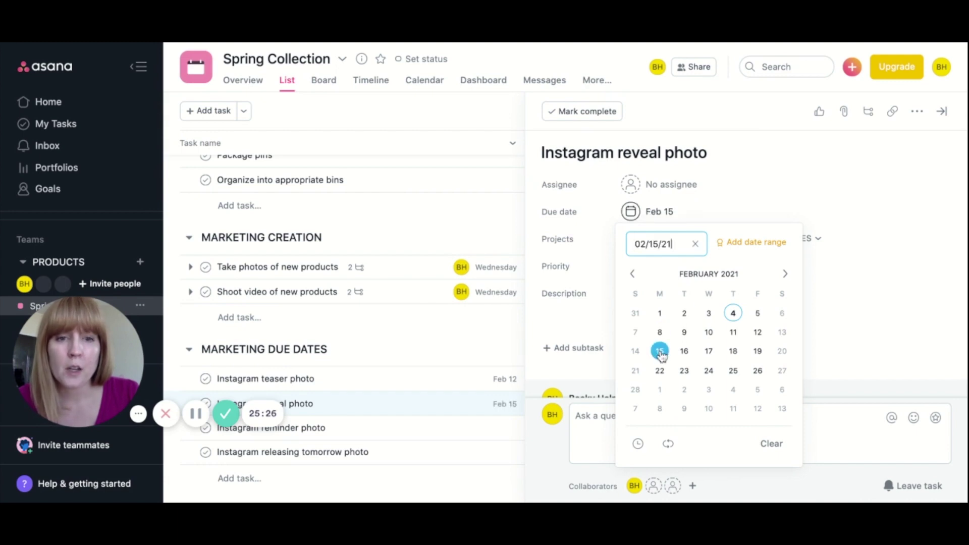
Set the due dates of Instagram reminder photo to 02/17/21 and Instagram releasing tomorrow photo to 02/18/21
left_click(451, 434)
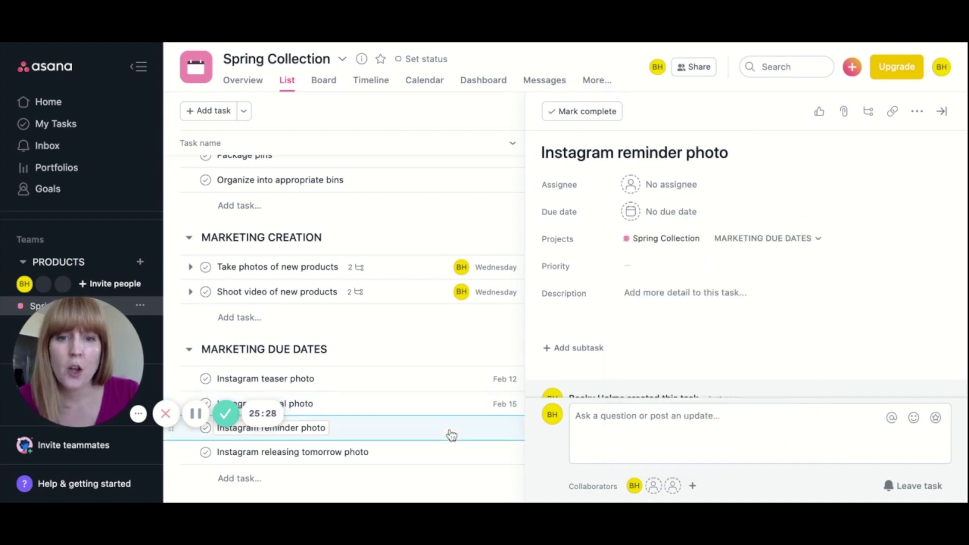
left_click(631, 211)
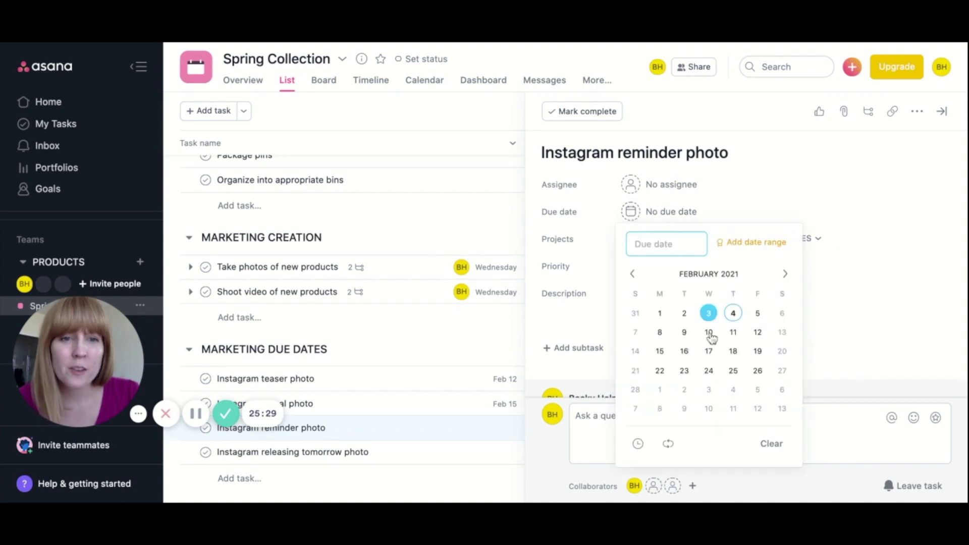
left_click(709, 352)
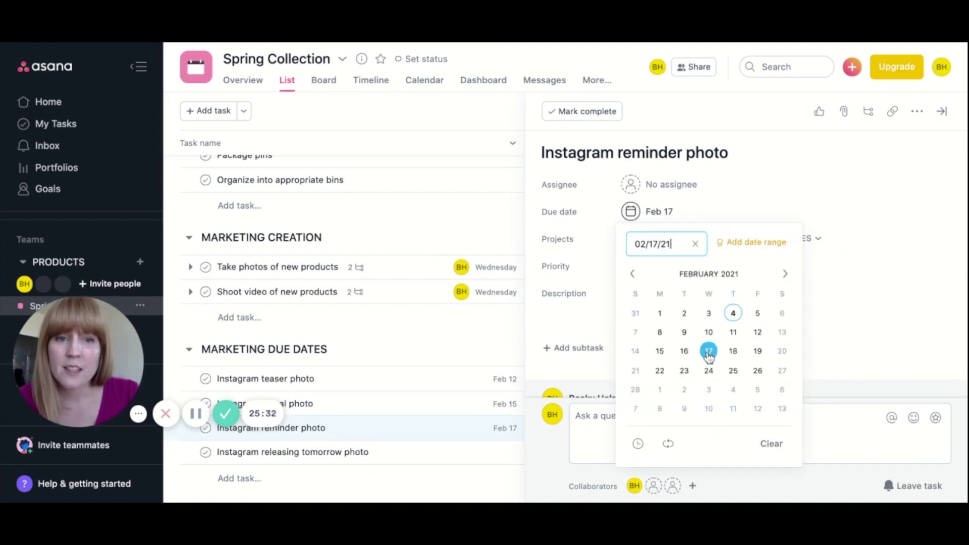
left_click(449, 457)
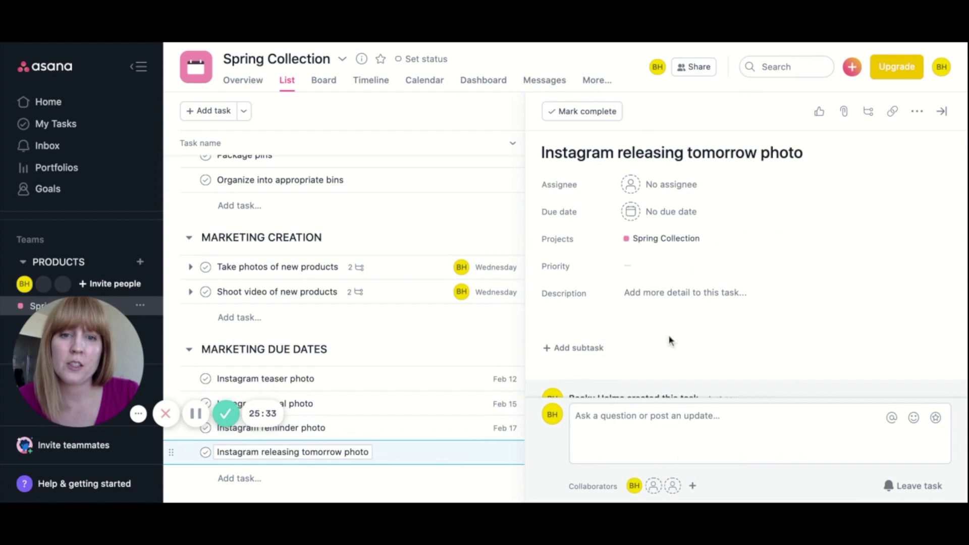
left_click(631, 211)
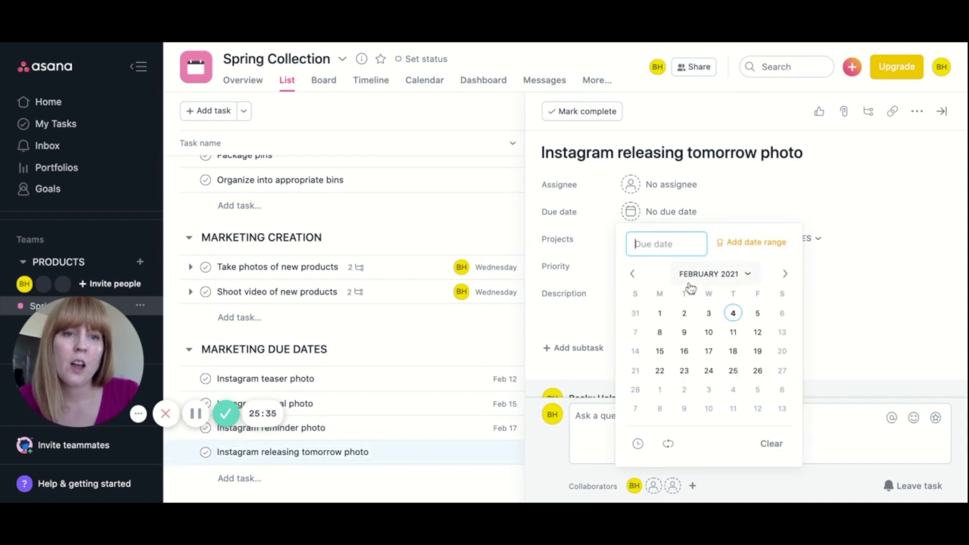
left_click(734, 351)
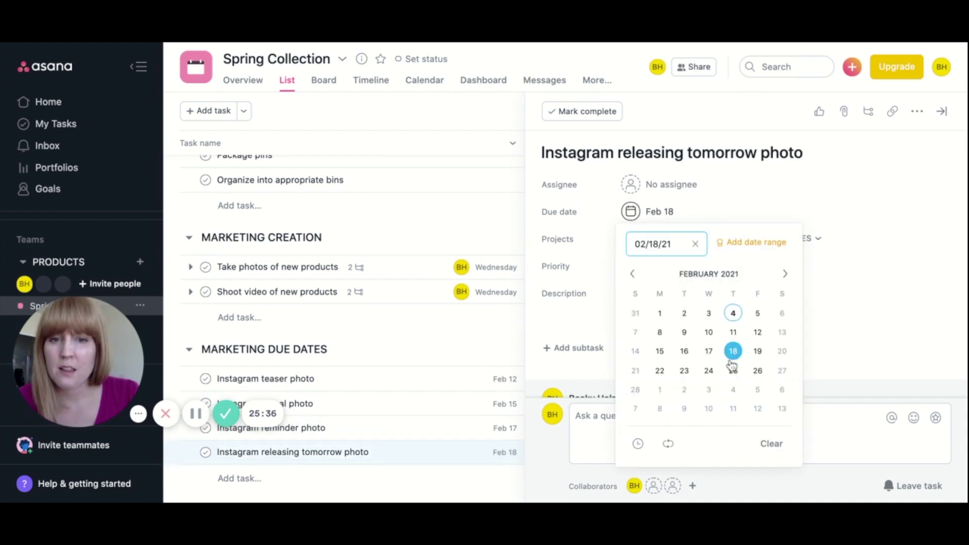
left_click(419, 335)
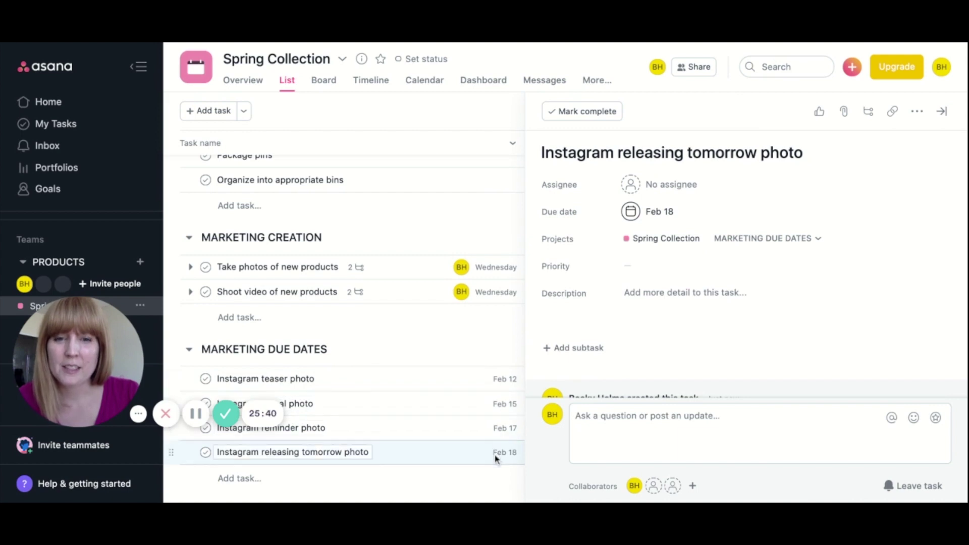
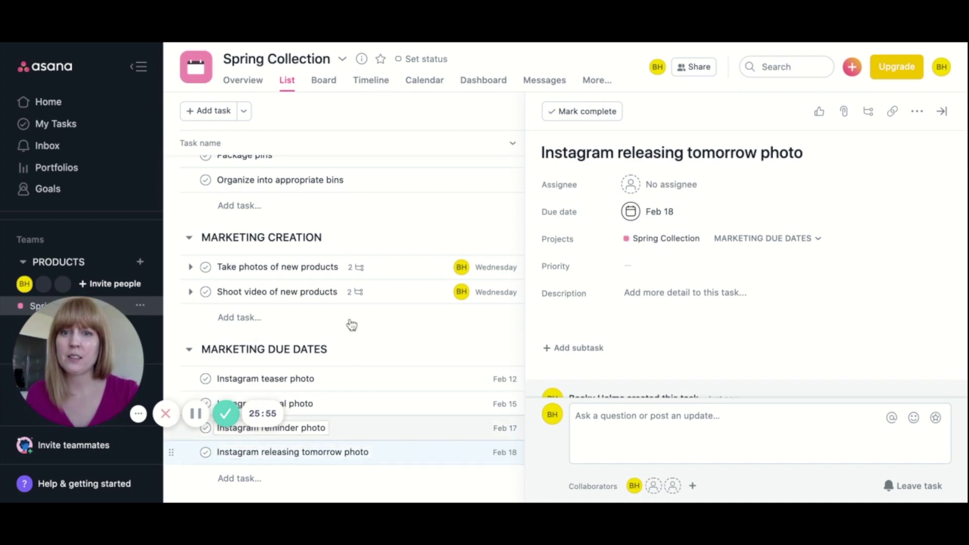
Add the tasks "Email reveal" and "Email reminder" at the end of the MARKETING DUE DATES section
scroll(350, 324, "up", 5)
scroll(353, 323, "up", 3)
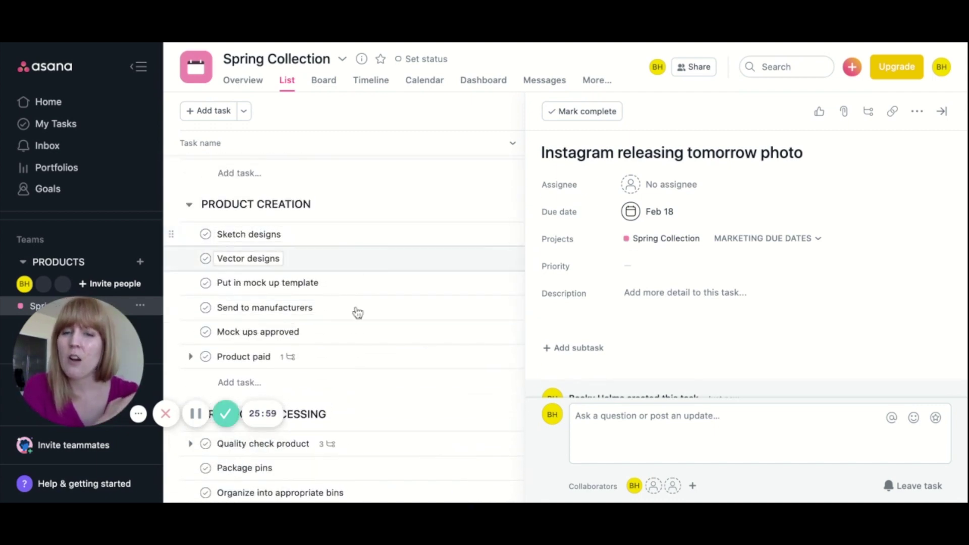
scroll(414, 383, "down", 1)
scroll(414, 382, "down", 8)
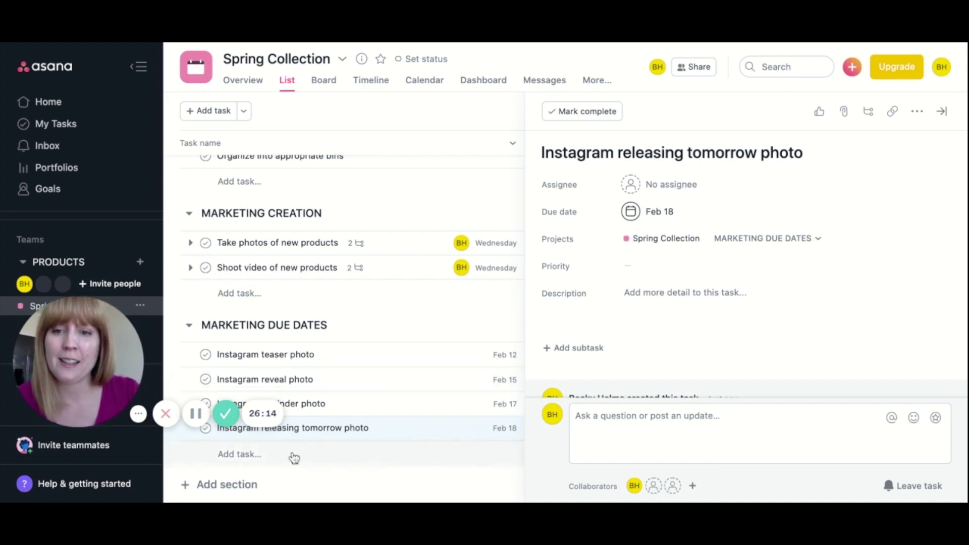
left_click(249, 455)
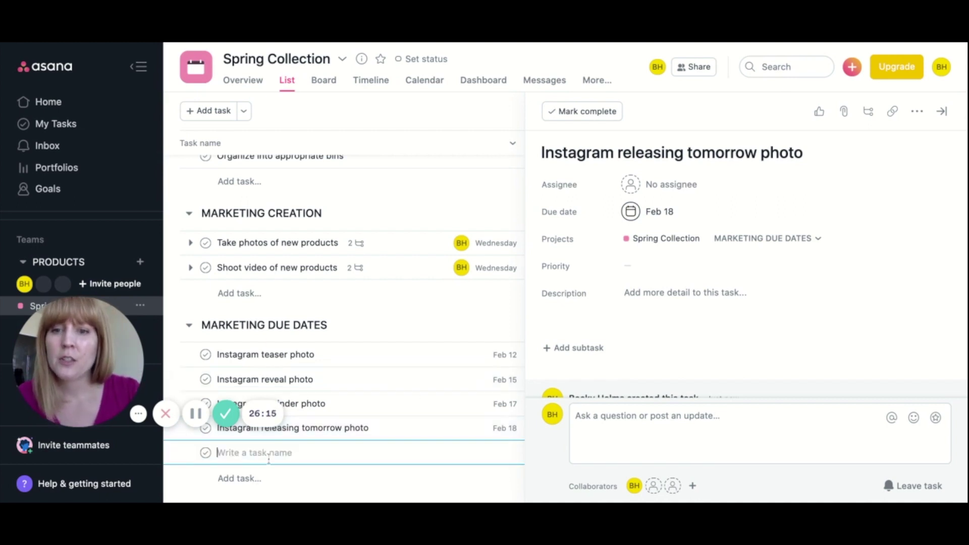
type("Email reveals")
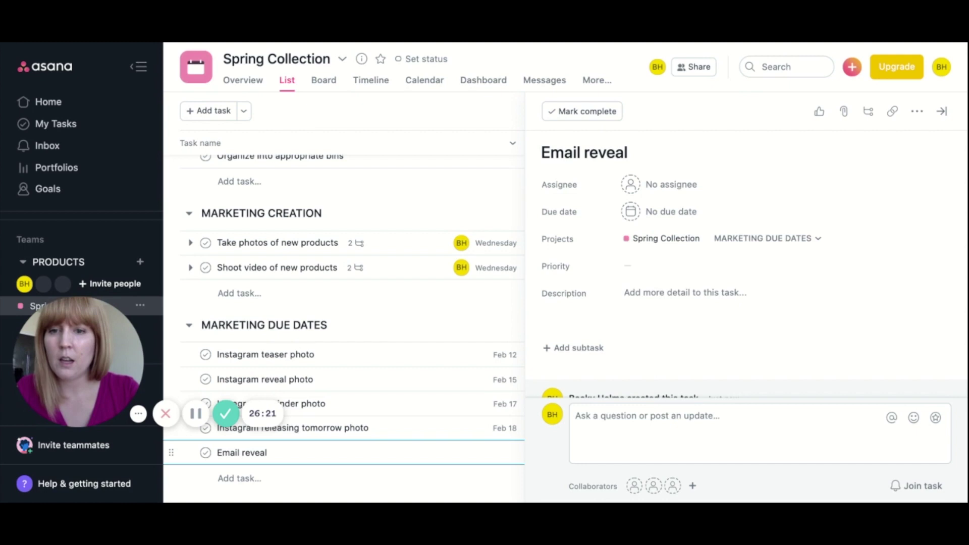
key("Return")
type("Emails re")
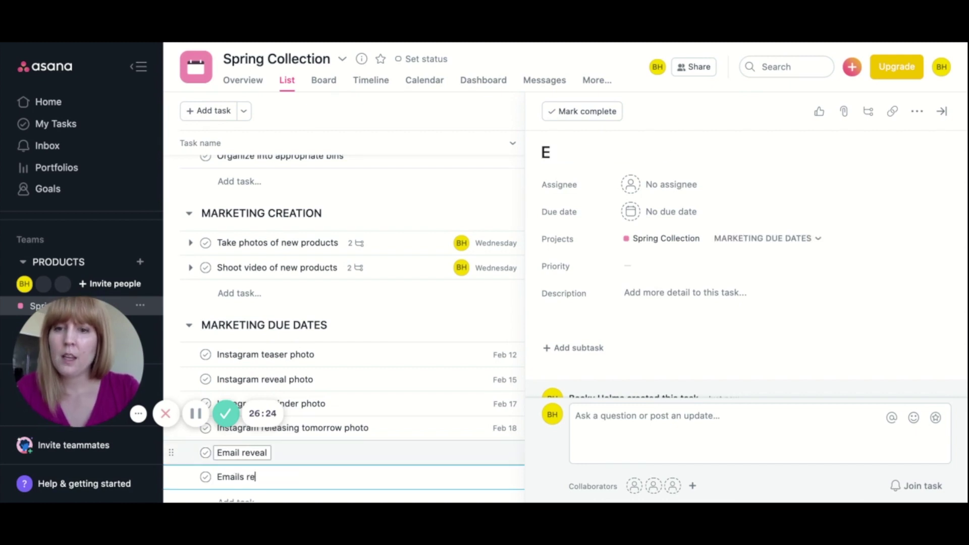
type("m")
key("BackSpace")
key("BackSpace")
key("BackSpace")
key("BackSpace")
key("BackSpace")
type("reminder")
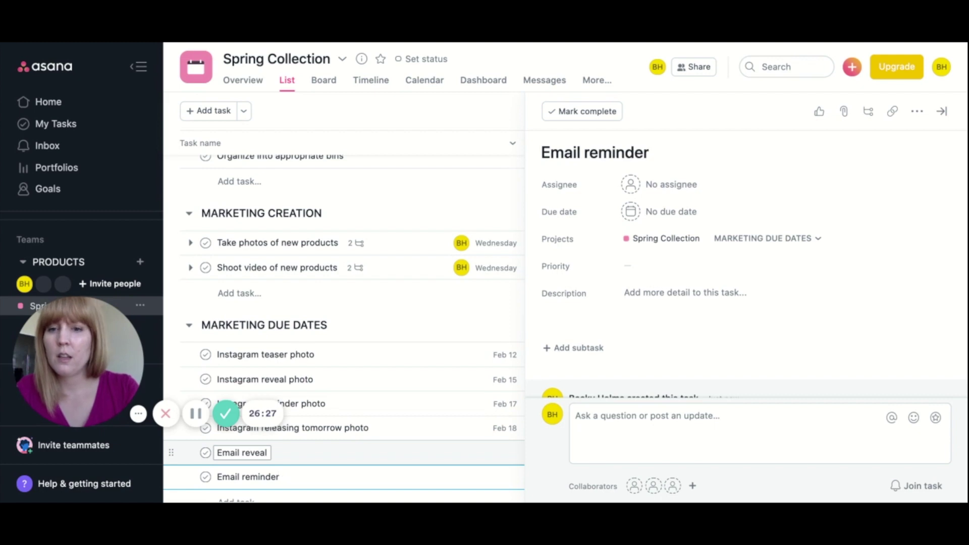
Add a task named "Email collection is live" below the Email reminder task
key("Return")
type("Email co")
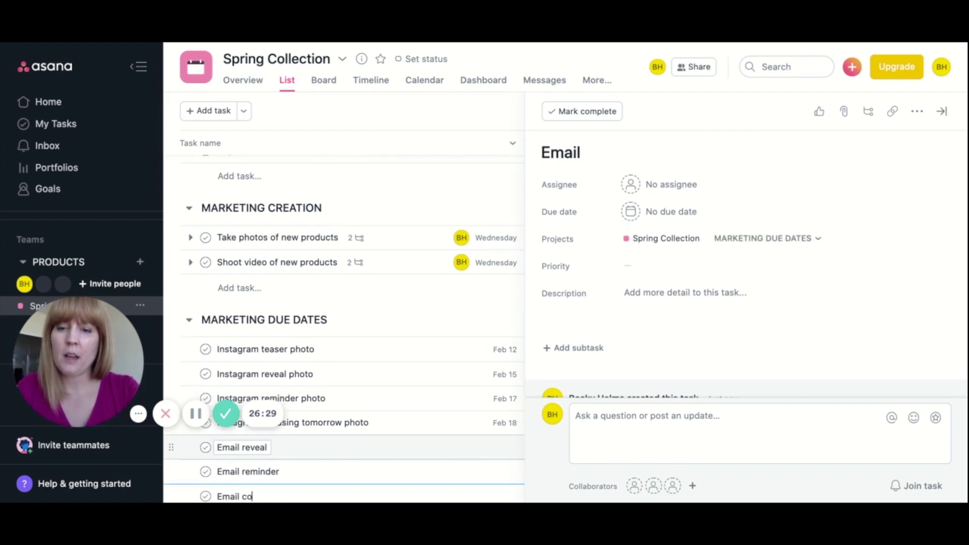
type("llection is live")
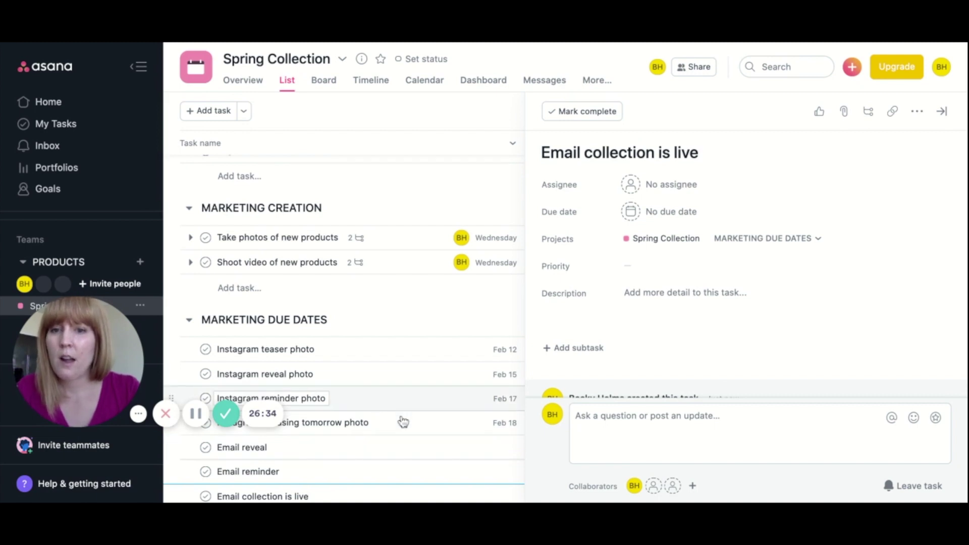
Insert a task named "Instagram collection is live" directly below the Instagram releasing tomorrow photo task
left_click(406, 431)
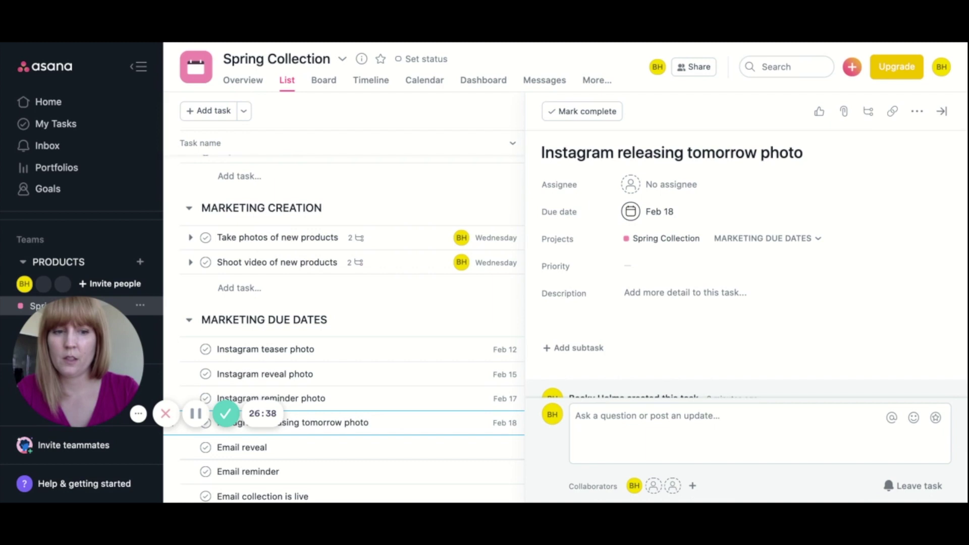
key("Return")
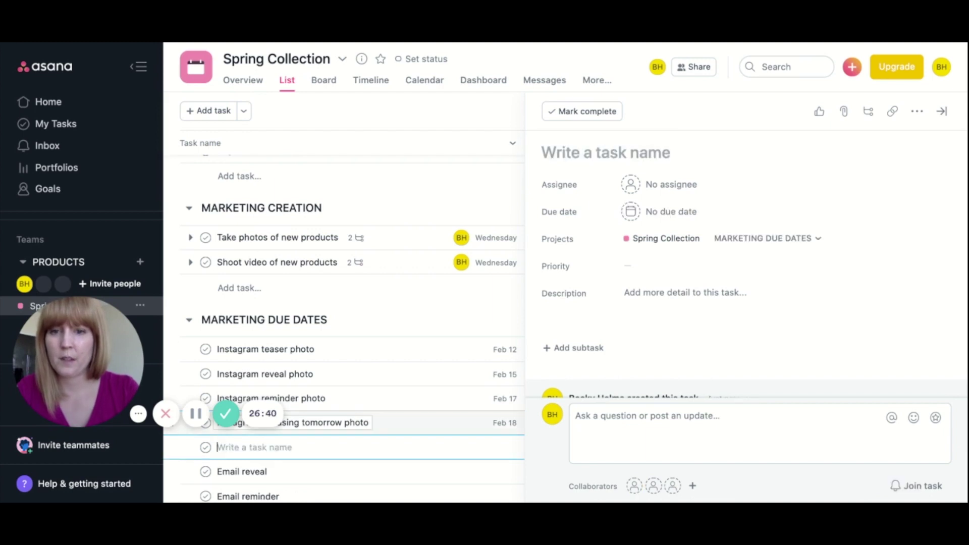
type("Instagram col")
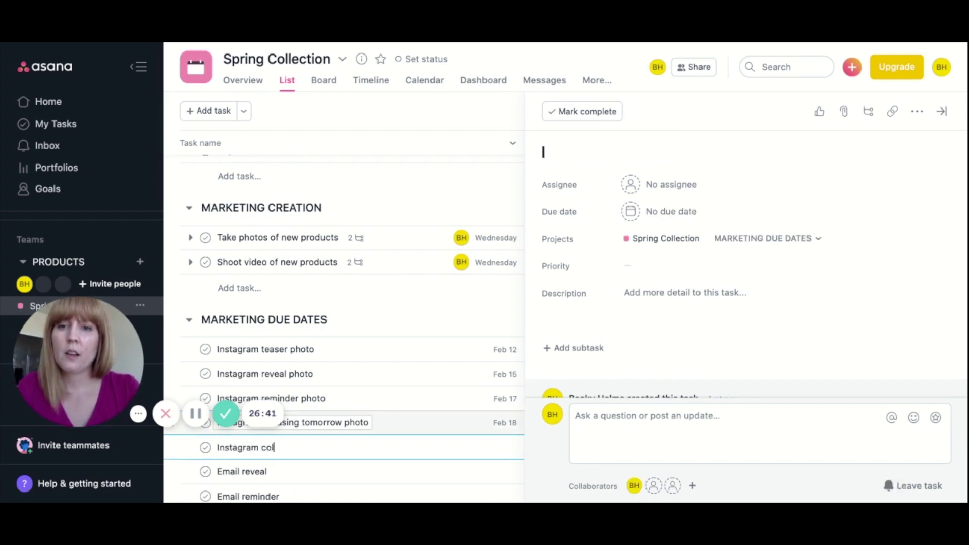
type("lection is live")
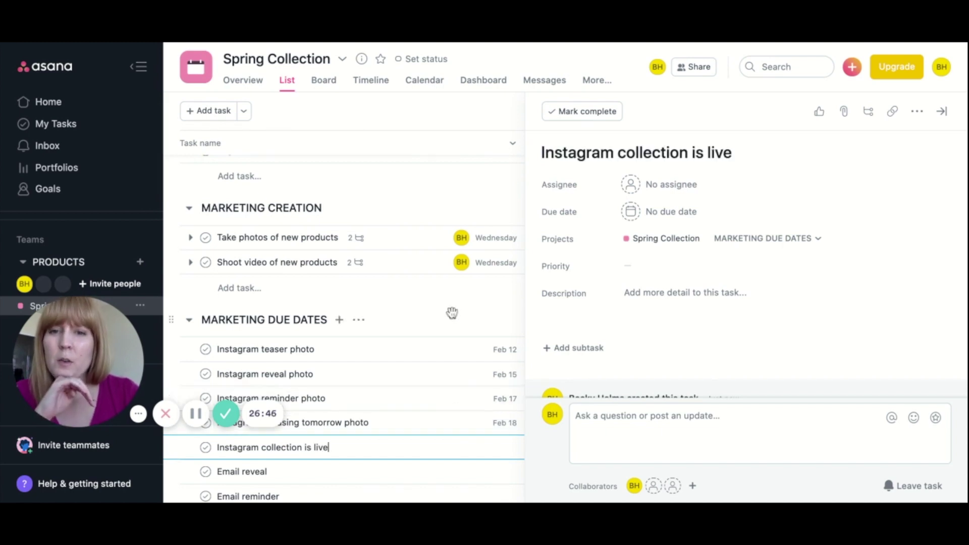
Add the subtasks "Feed post", "Stories post" and "Reels" to the Instagram teaser photo task
scroll(449, 314, "down", 2)
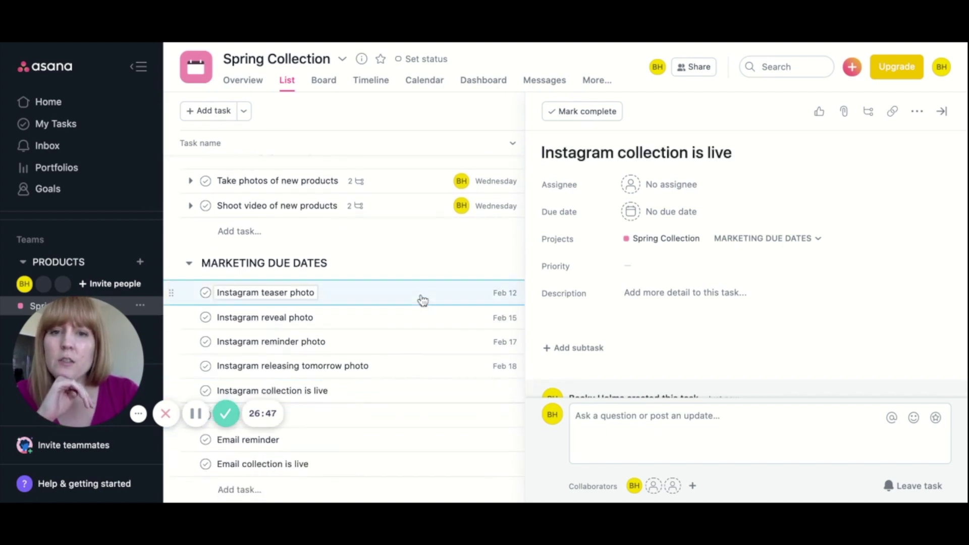
left_click(434, 300)
left_click(579, 350)
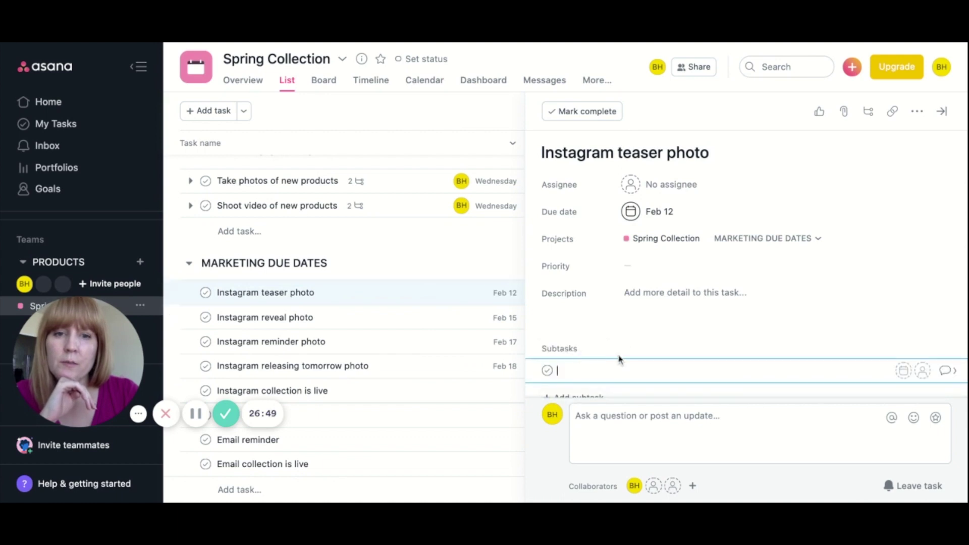
type("Feed post")
key("Return")
type("Stor")
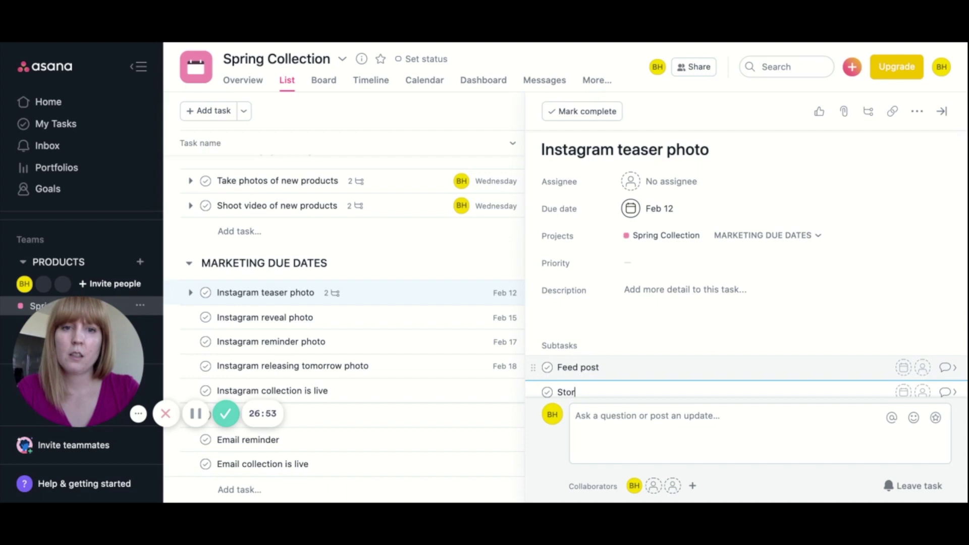
type("ies post")
key("Return")
type("Rel")
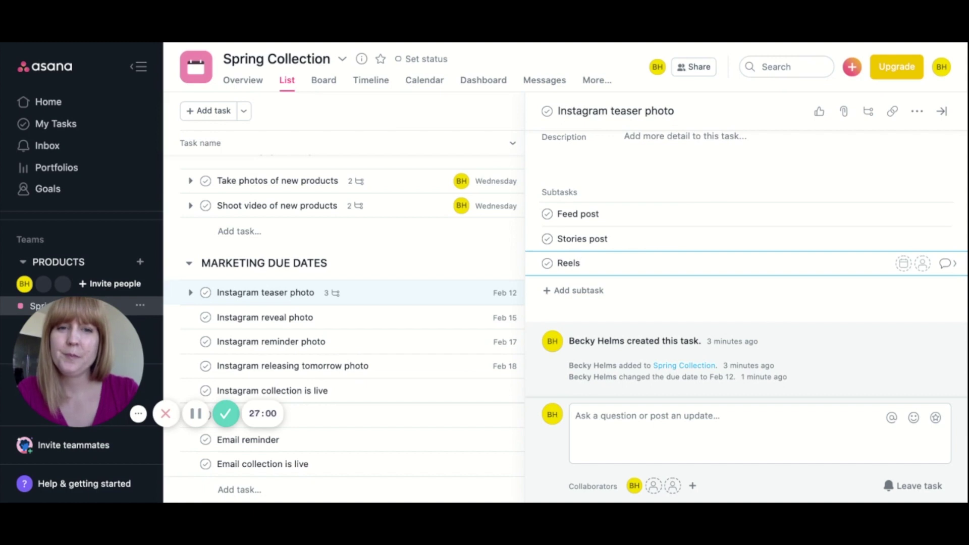
type("ls")
left_click(593, 319)
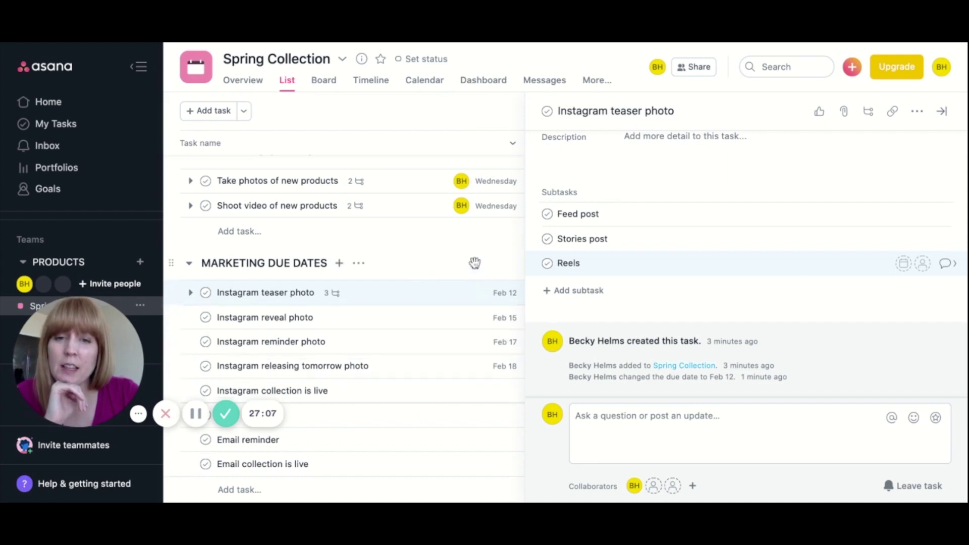
Close the task details and assign the Instagram teaser photo and Instagram reveal photo tasks to the account owner
left_click(942, 111)
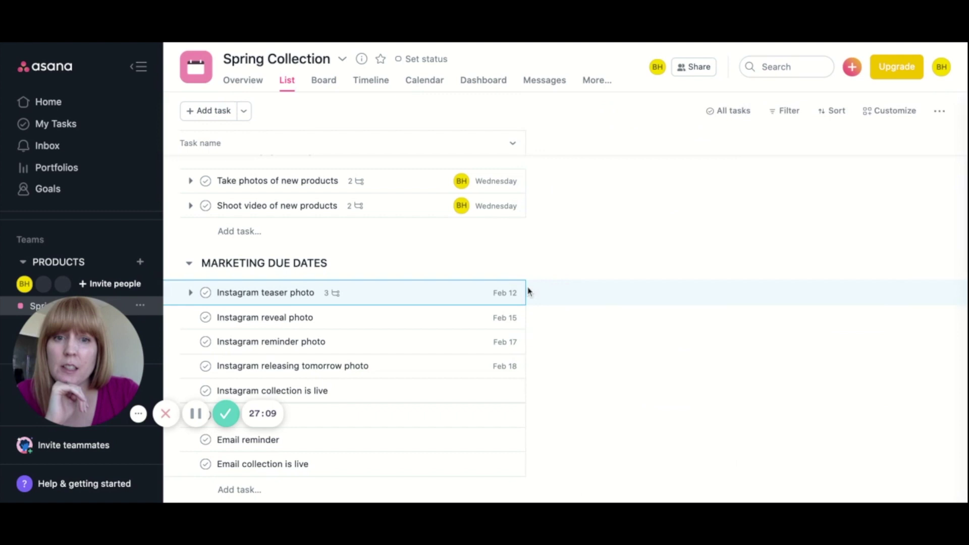
left_click(695, 296)
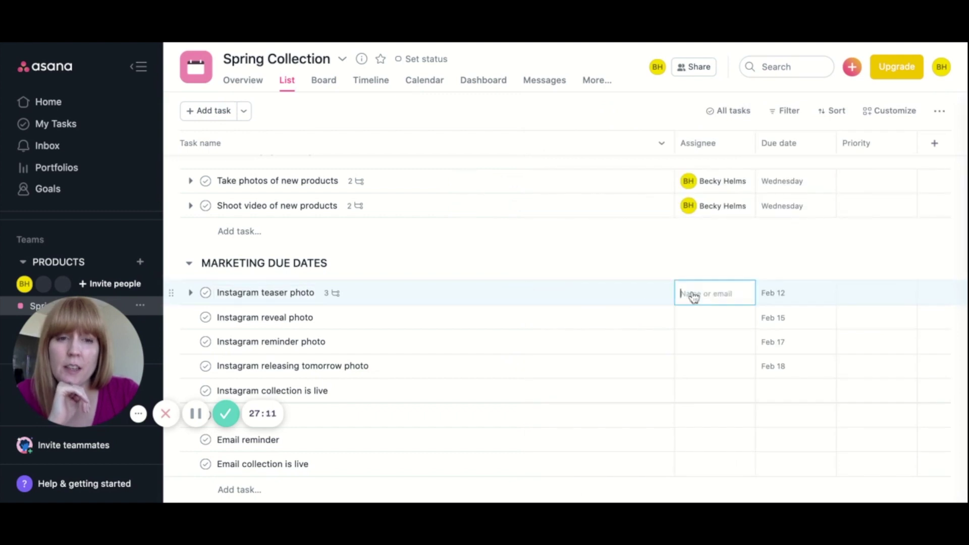
left_click(501, 319)
left_click(690, 318)
left_click(566, 348)
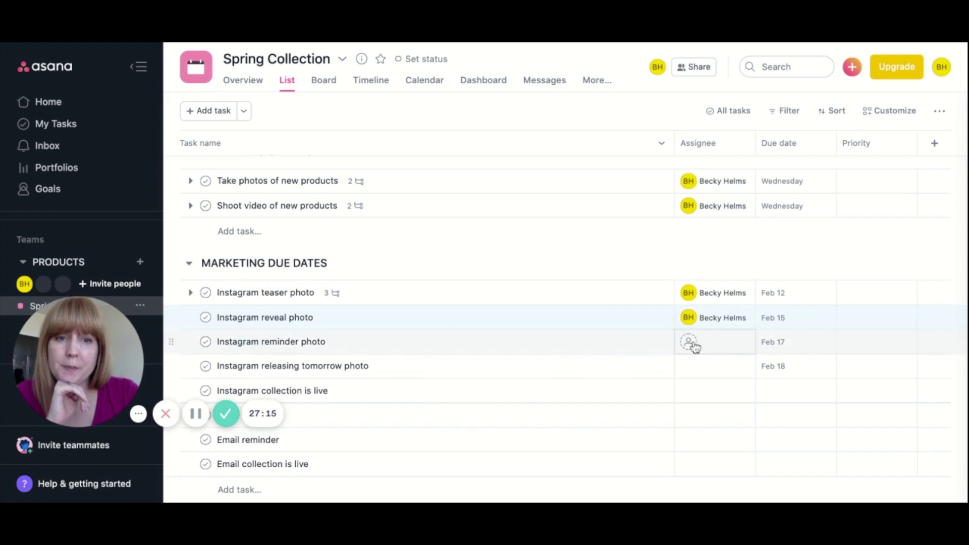
Assign the Instagram reminder photo and Instagram releasing tomorrow photo tasks to the account owner
left_click(694, 346)
left_click(567, 370)
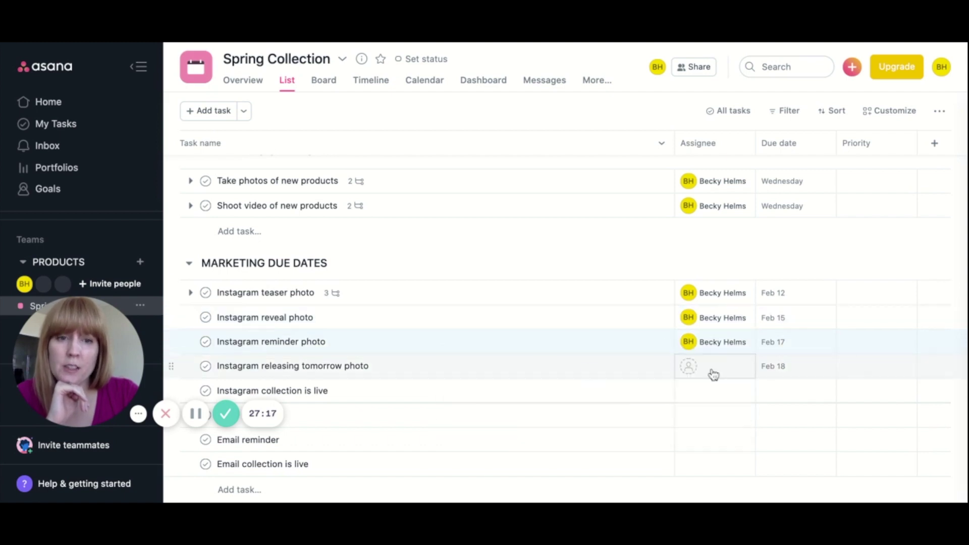
left_click(689, 367)
left_click(546, 393)
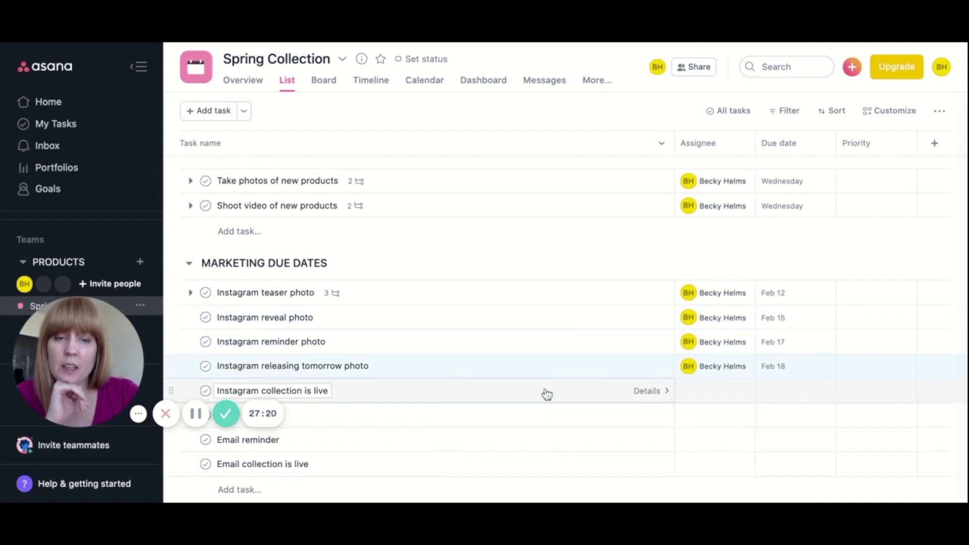
Show the Spring Collection project as a calendar and review the scheduled tasks in February 2021
scroll(586, 265, "up", 4)
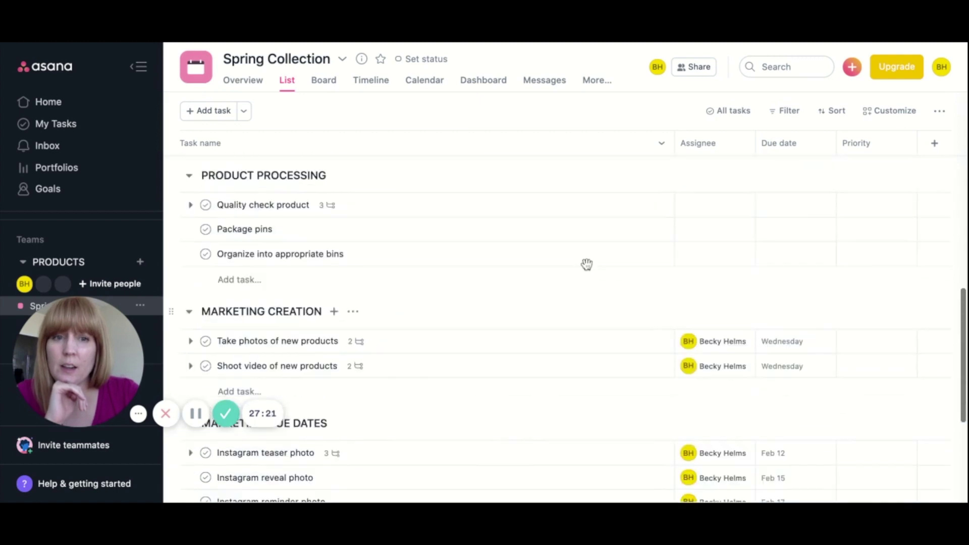
left_click(425, 80)
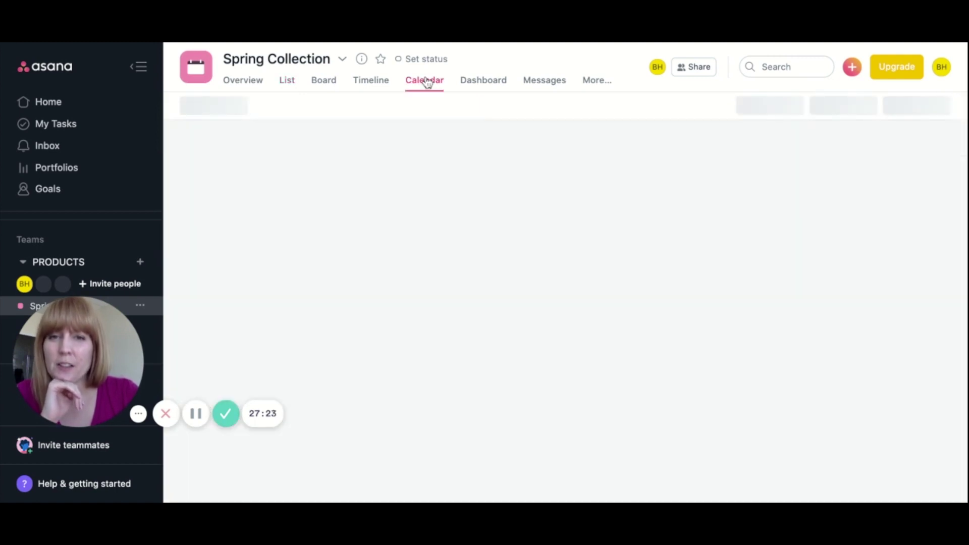
scroll(593, 324, "down", 2)
scroll(593, 324, "down", 3)
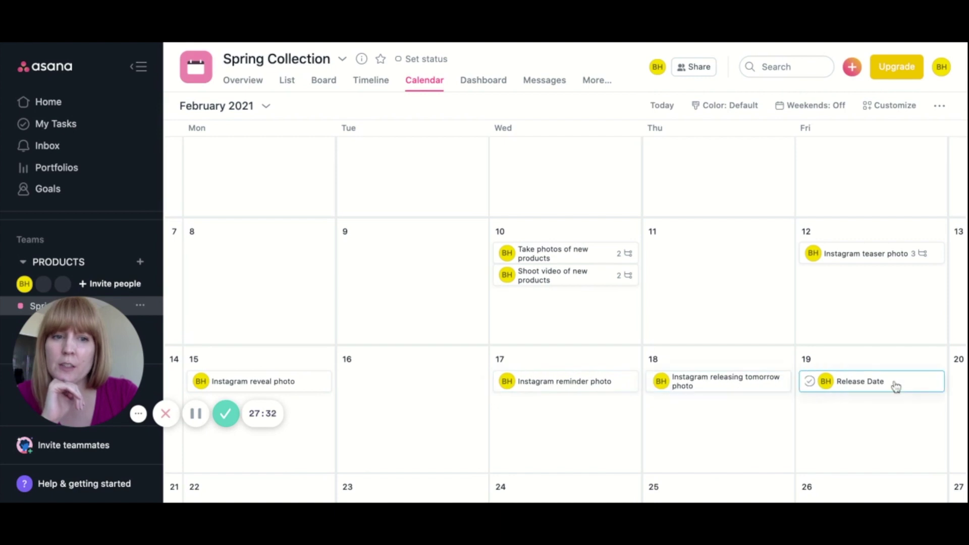
scroll(737, 313, "down", 5)
scroll(736, 311, "up", 5)
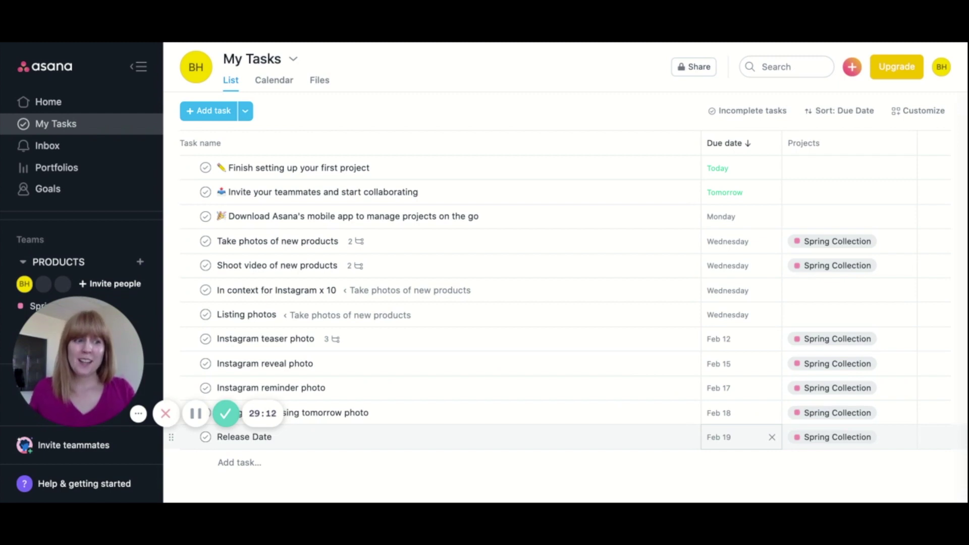
Collapse the PRODUCTS team and create a new team named Marketing with membership by request
left_click_drag(75, 348, 76, 419)
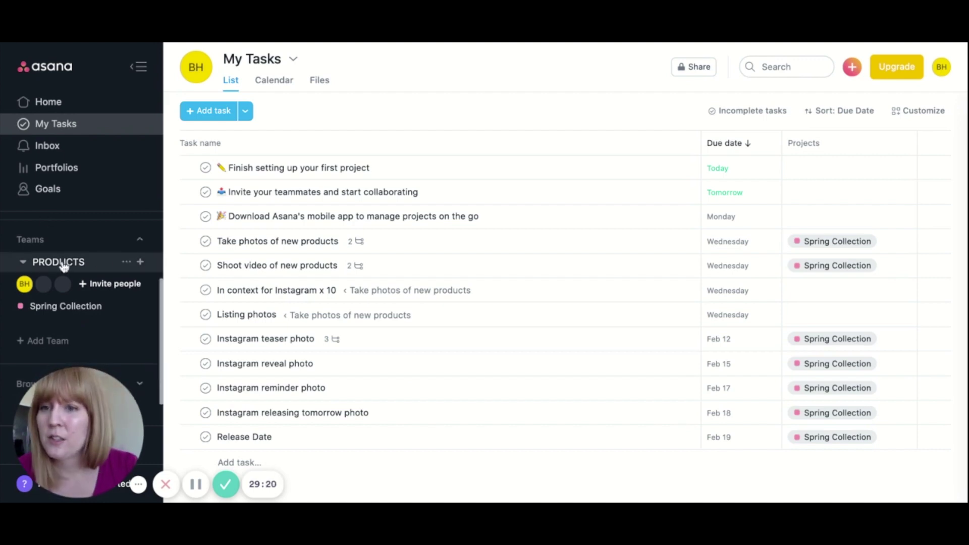
left_click(23, 262)
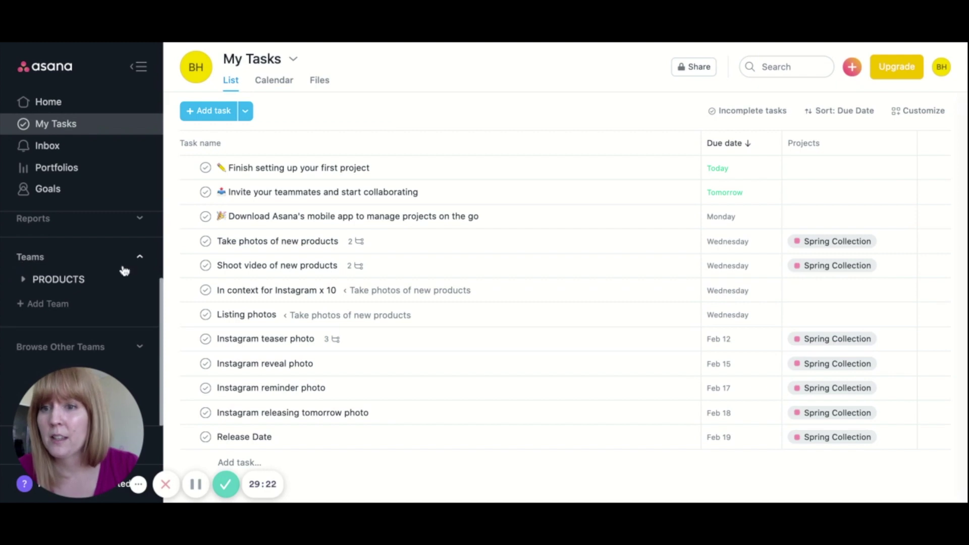
left_click(32, 308)
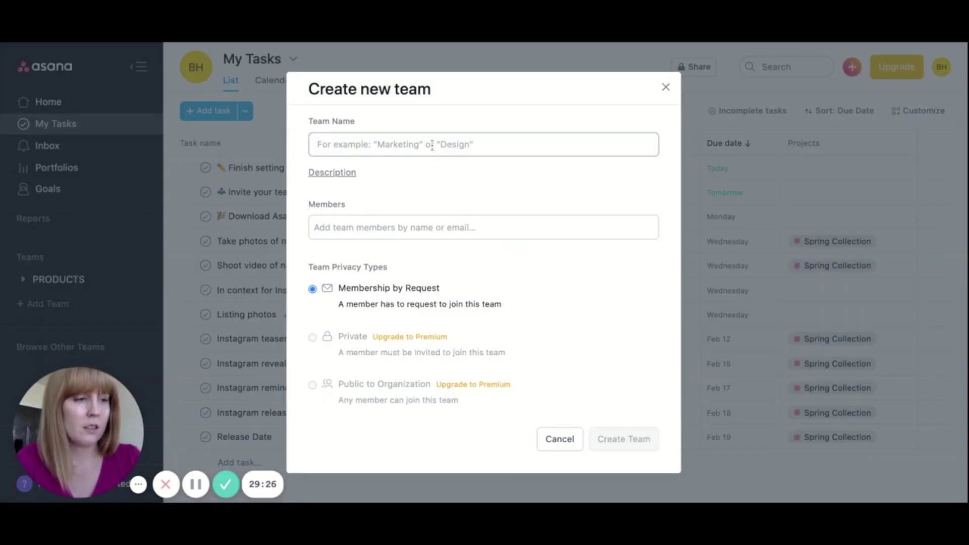
type("Mark")
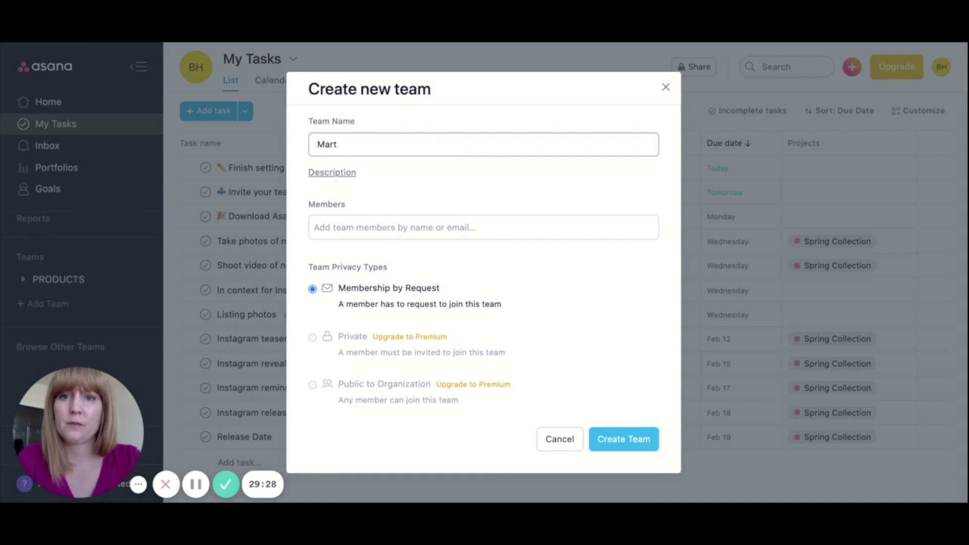
type("eting")
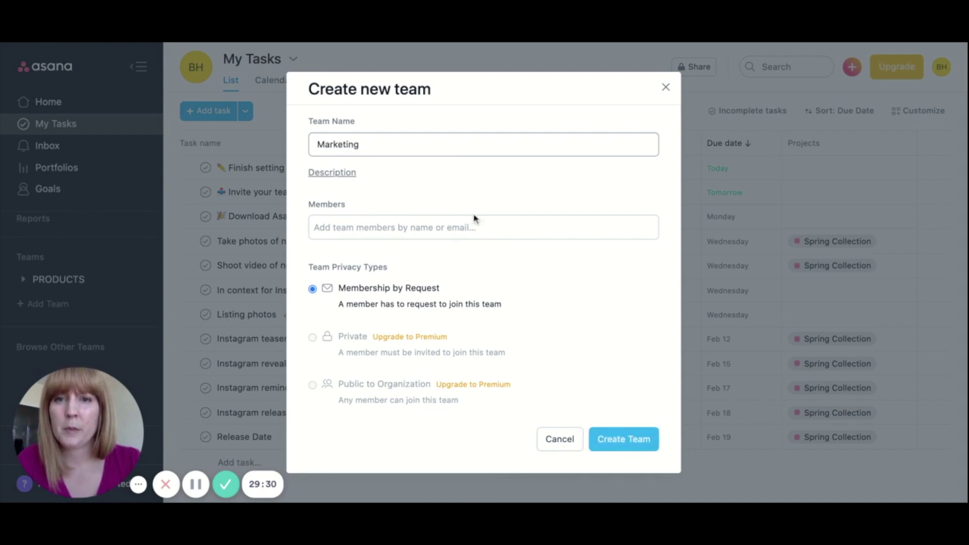
left_click(619, 446)
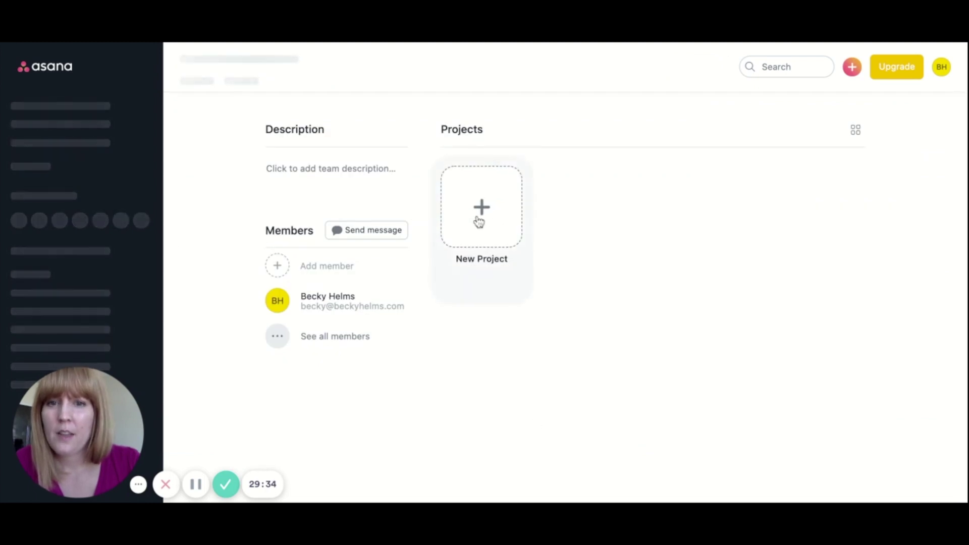
Create a blank project named Recurring Marketing in the Marketing team, public to the team and with List as default view
left_click(479, 222)
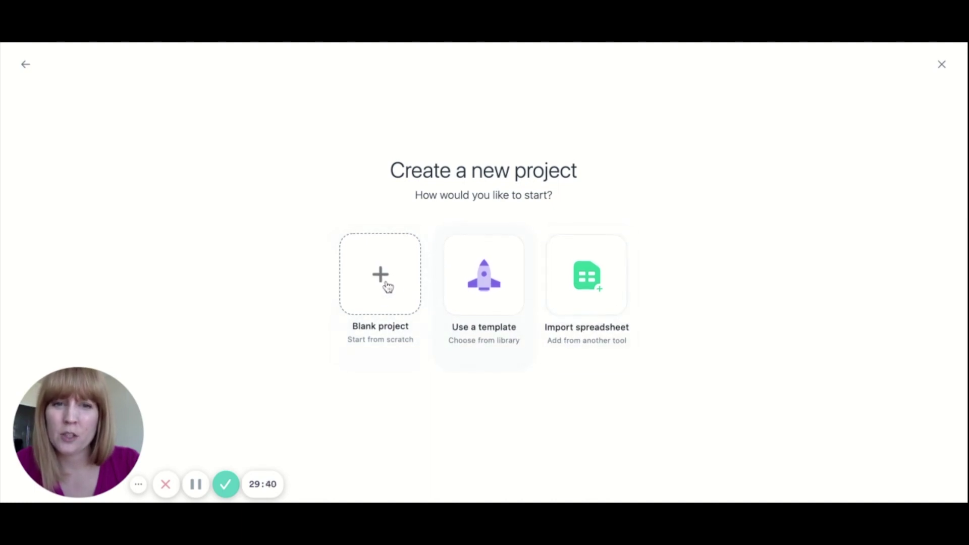
left_click(382, 281)
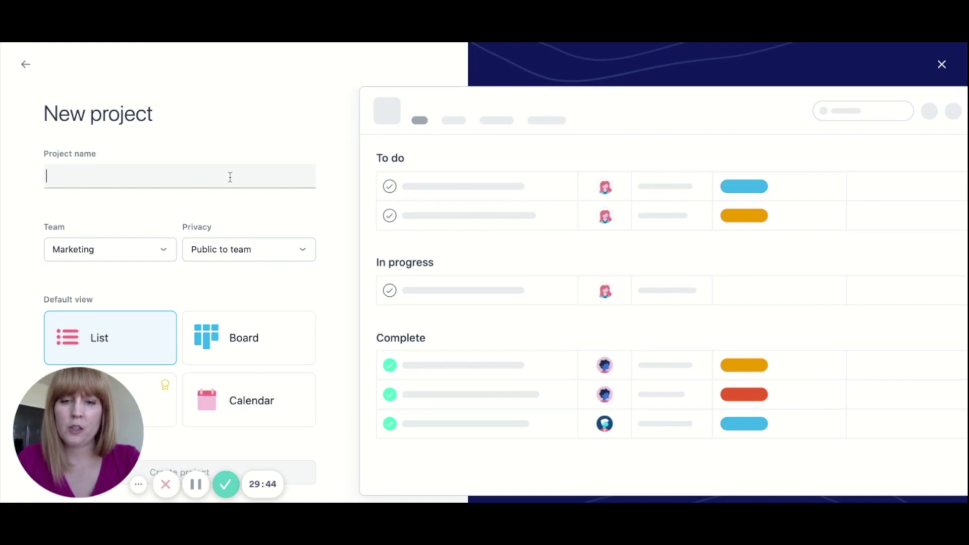
type("Recurring")
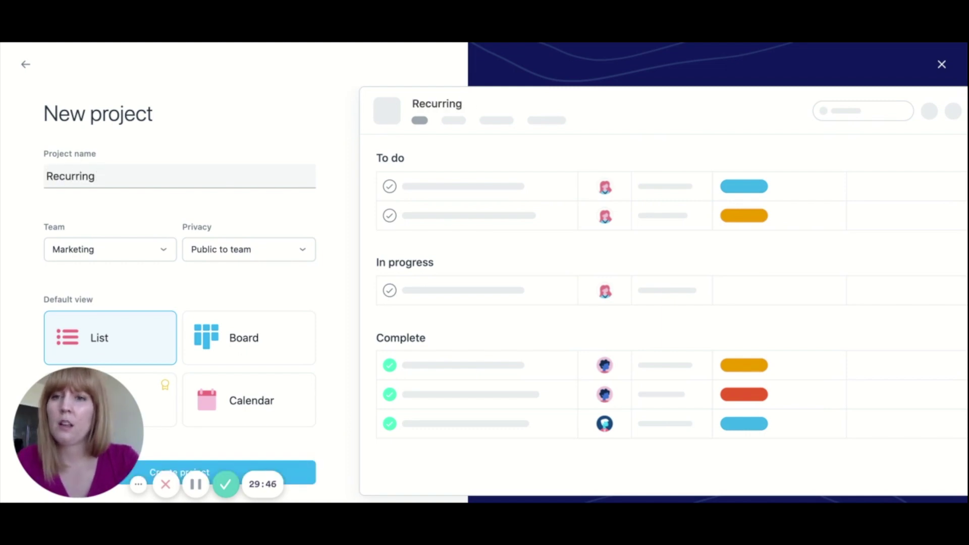
type(" Marketing")
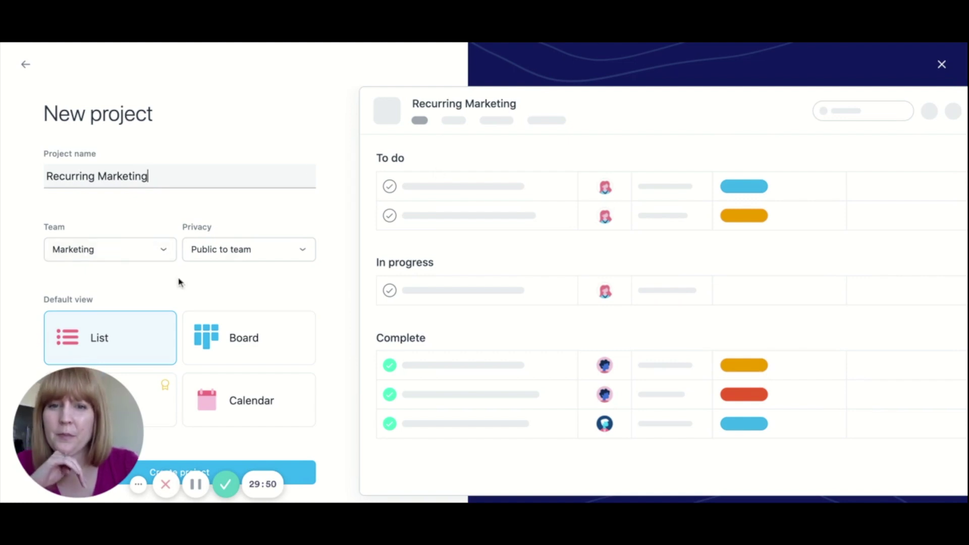
left_click(306, 475)
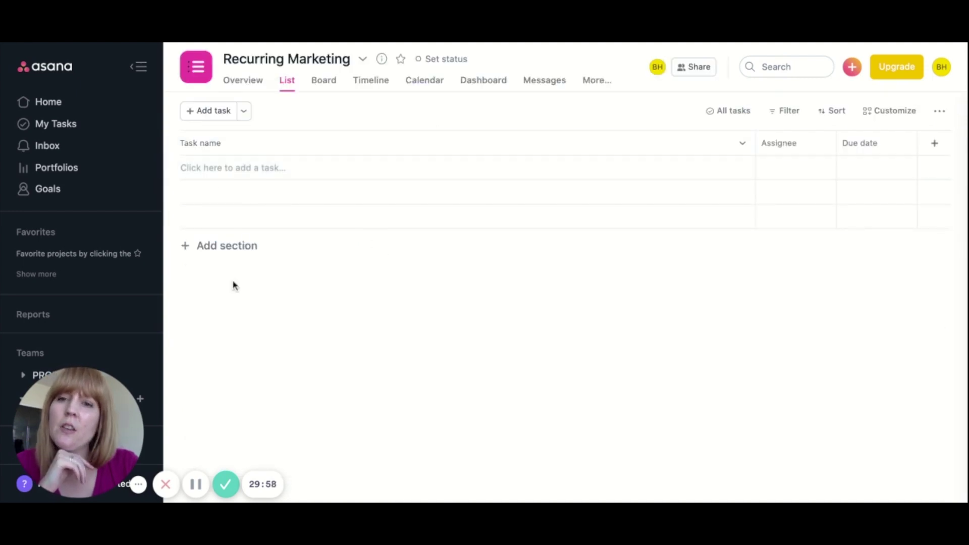
Add a section named Instagram to the project and create a Shoot photos task in it
left_click(187, 247)
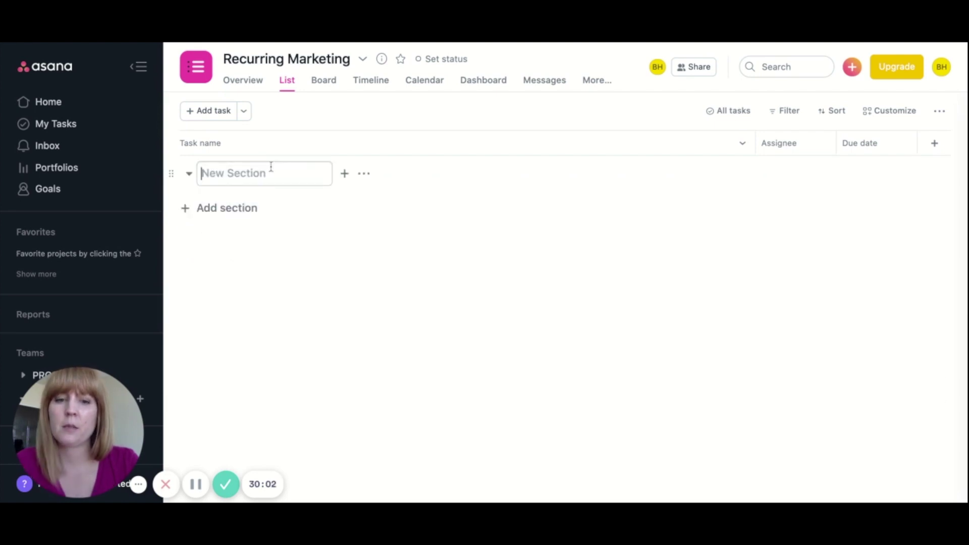
type("Instagram")
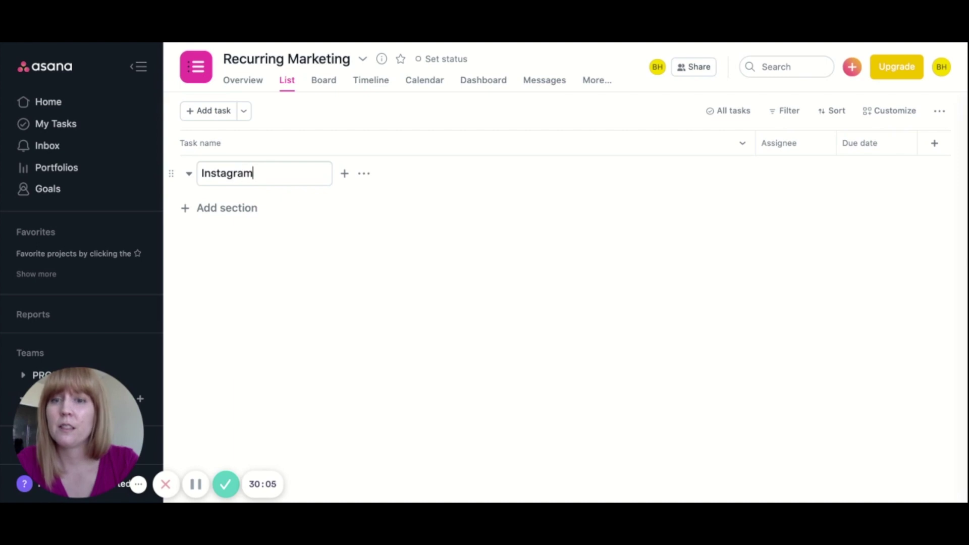
key("Return")
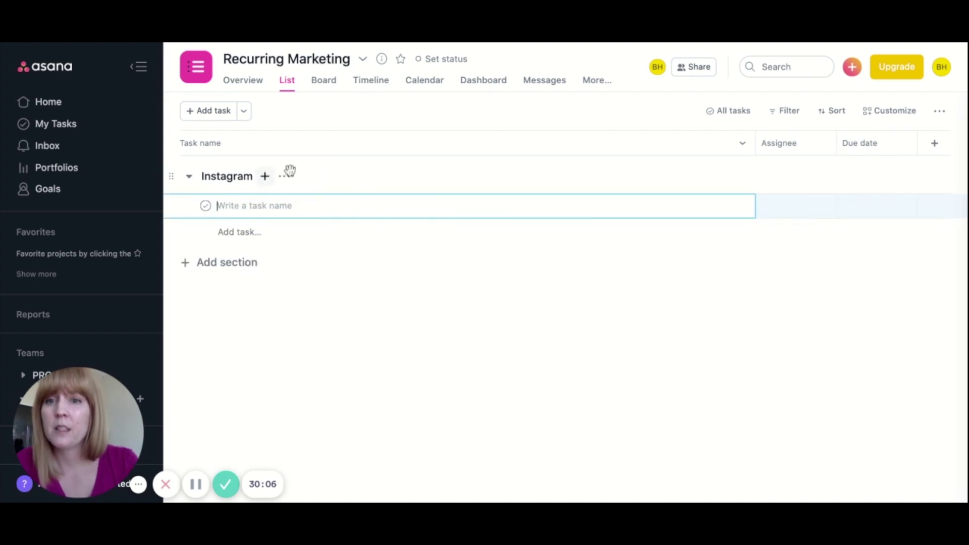
left_click(347, 211)
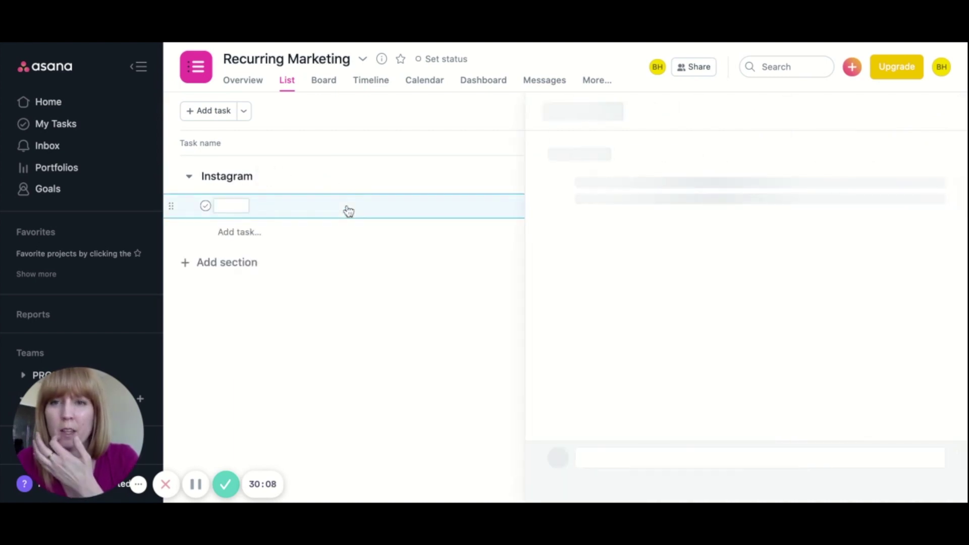
left_click(240, 204)
type("Shoot photos")
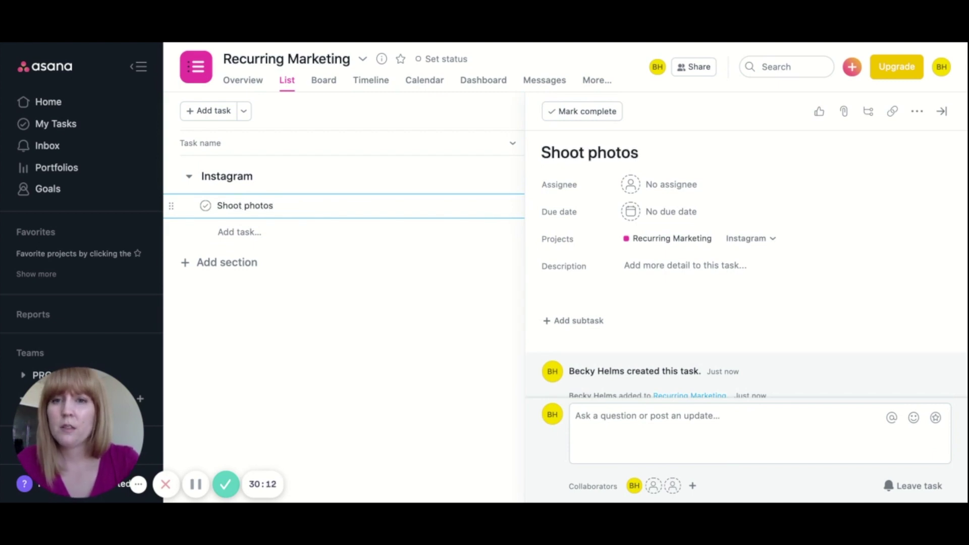
Describe the Shoot photos task as "Shoot photos for the next two weeks. Concentrate on x theme."
left_click(700, 266)
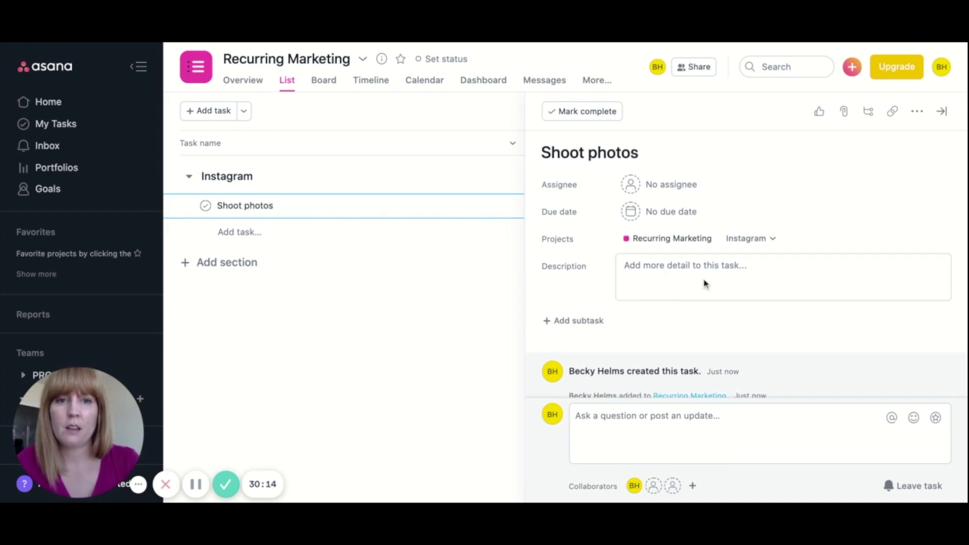
type("Shoo")
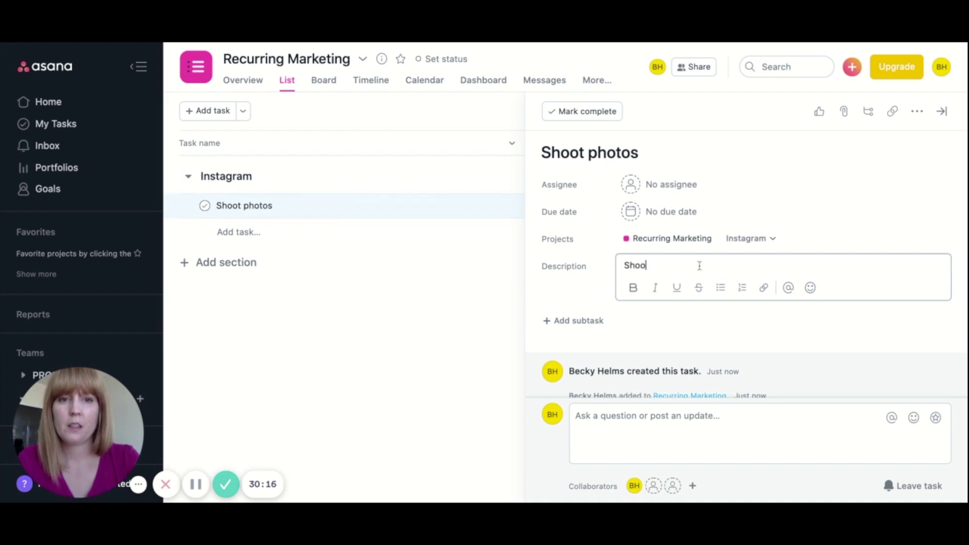
type("t photos for the next two weeks. Concentrat")
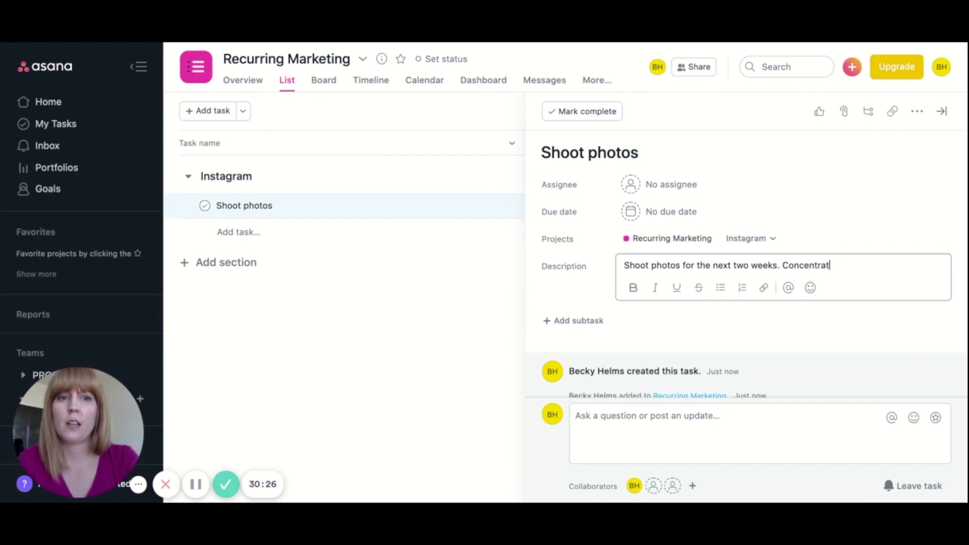
type("on x theme.")
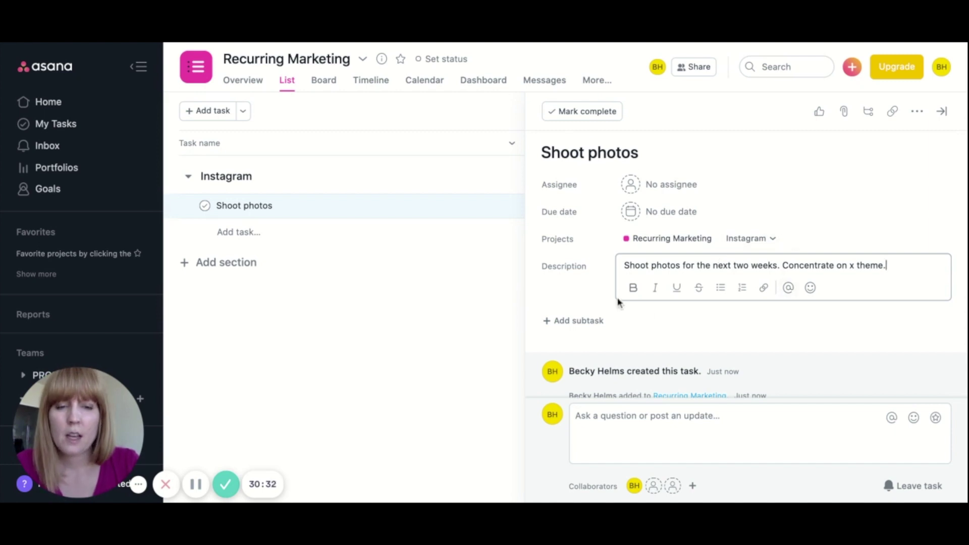
Add the subtasks Shoot, Edit, Write captions and Schedule to the Shoot photos task
scroll(619, 303, "down", 1)
left_click(566, 302)
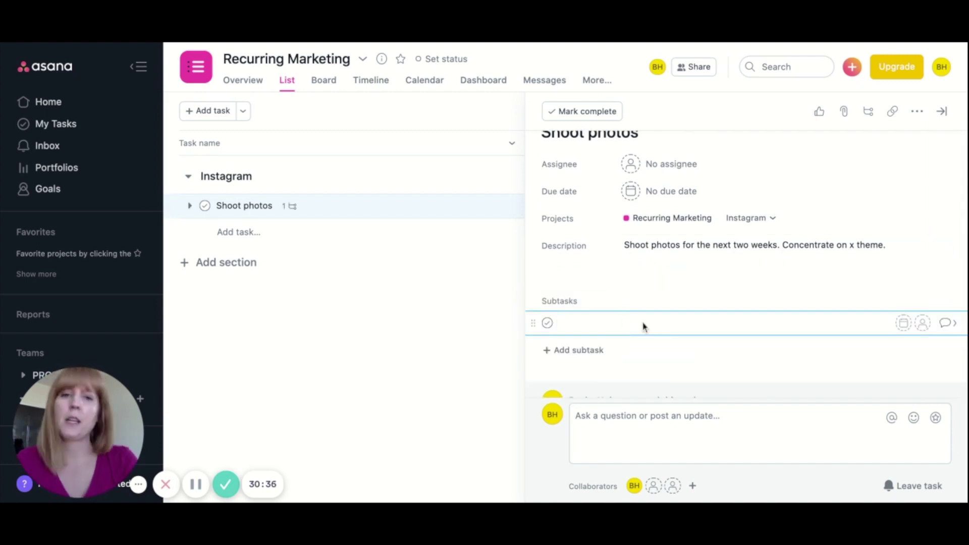
type("Shoot")
key("Return")
type("Edit")
key("Return")
type("Write captions")
key("Return")
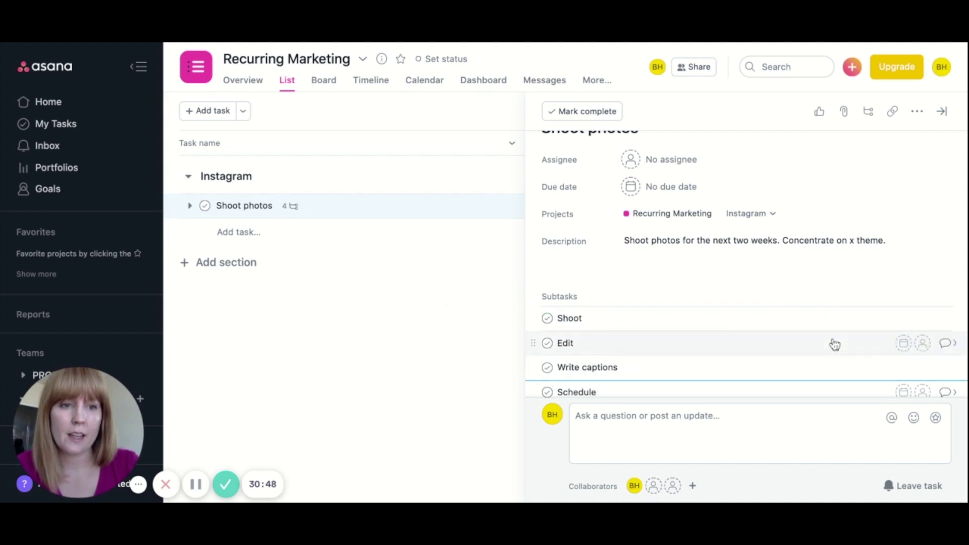
Add a task named Reels to the Instagram section and open its description for editing
left_click(285, 233)
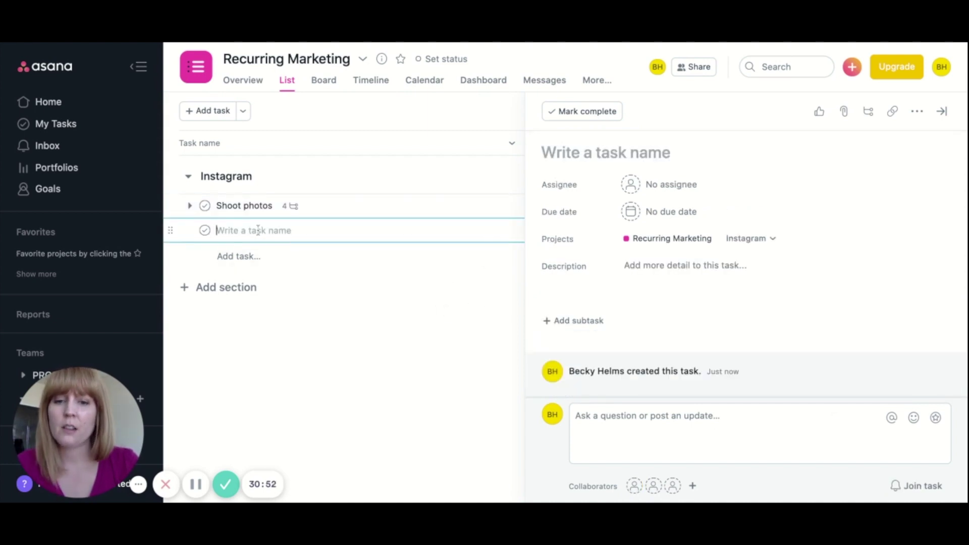
type("Reels")
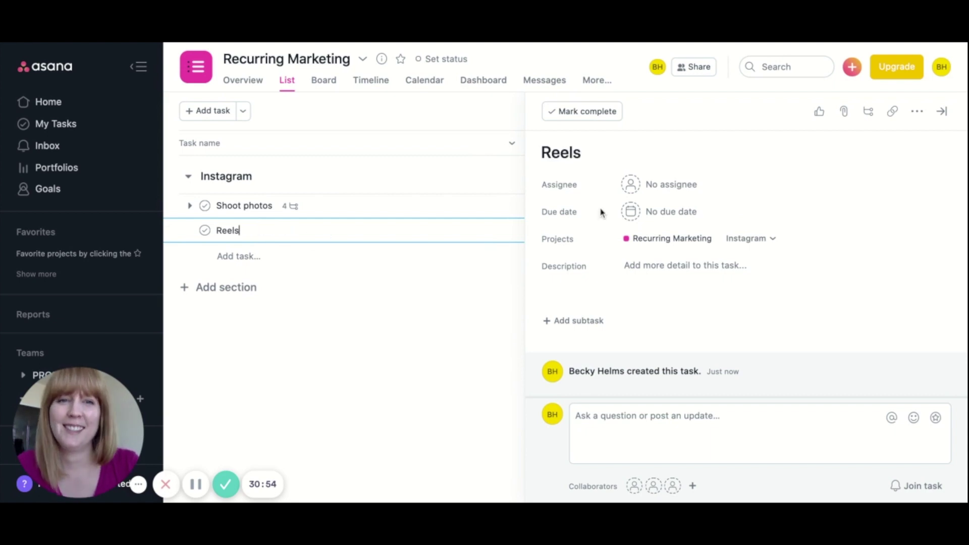
left_click(356, 239)
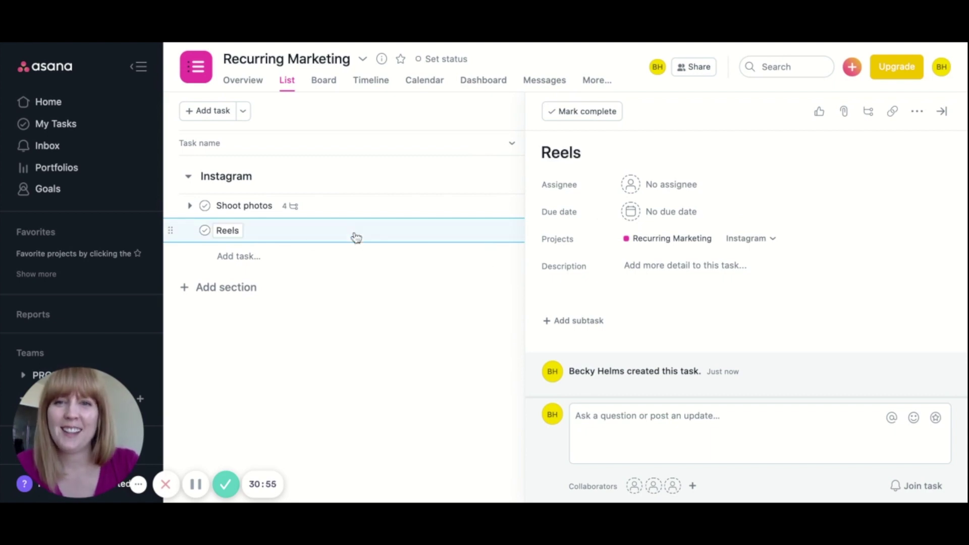
left_click(678, 268)
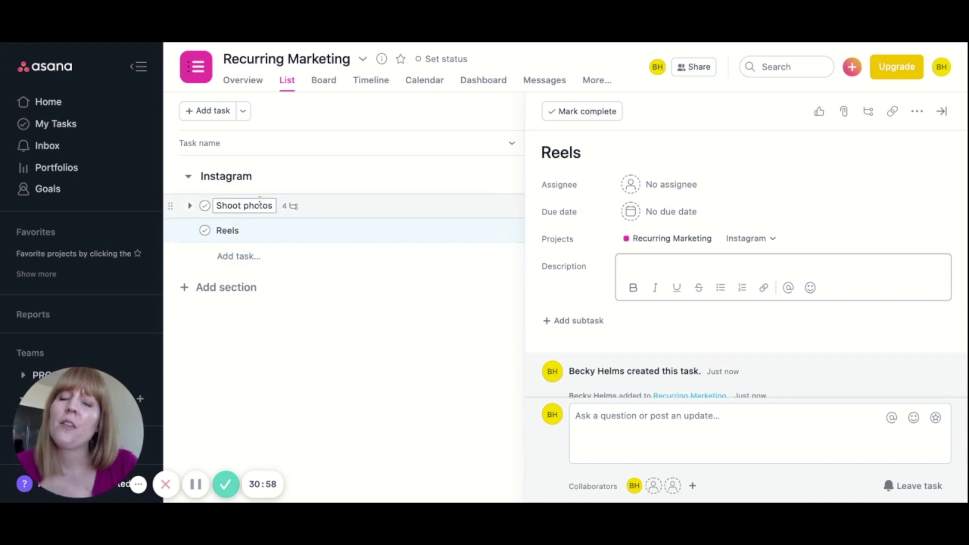
Duplicate the Shoot photos task as Shoot Reels, including its description, subtasks, attachments, tags, projects and parent task
left_click(334, 208)
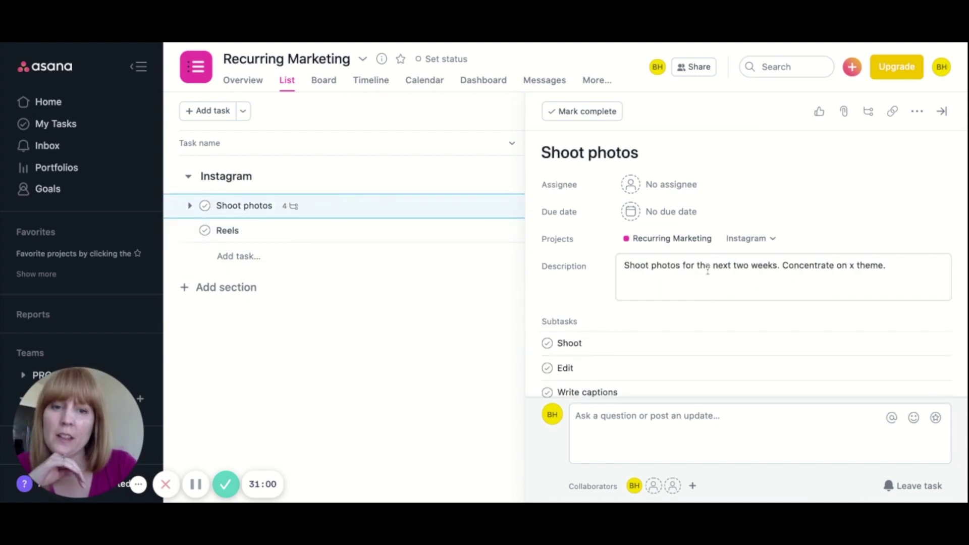
scroll(681, 368, "down", 2)
scroll(683, 369, "down", 1)
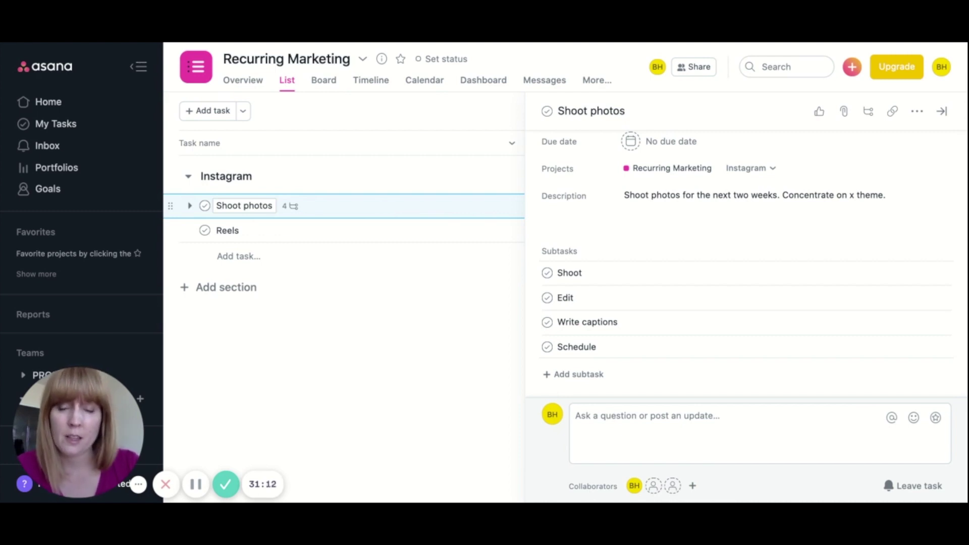
right_click(386, 206)
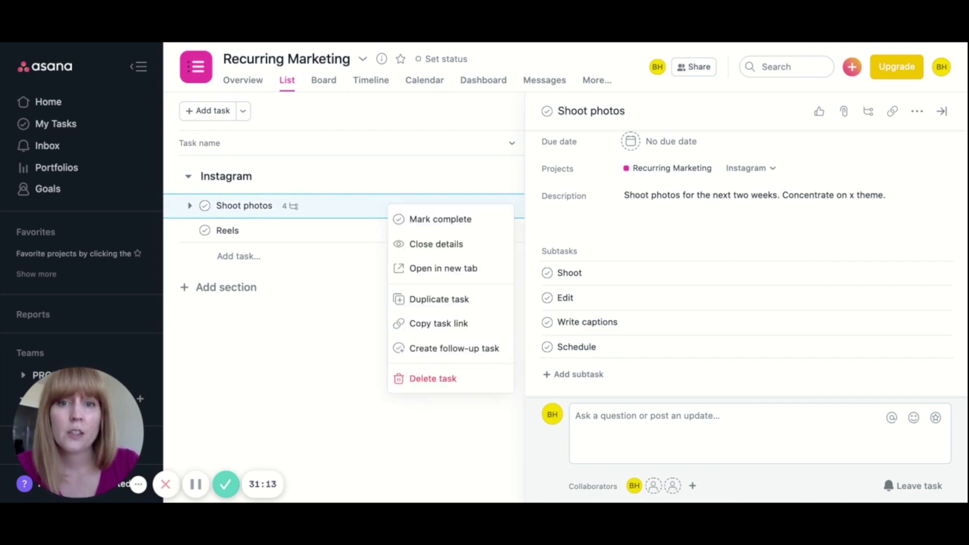
left_click(432, 299)
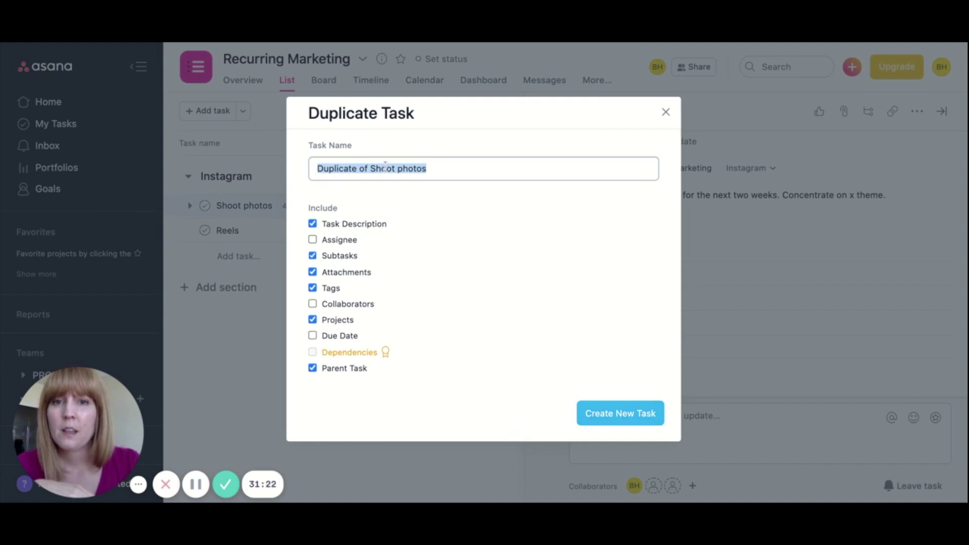
type("Shoot Reels")
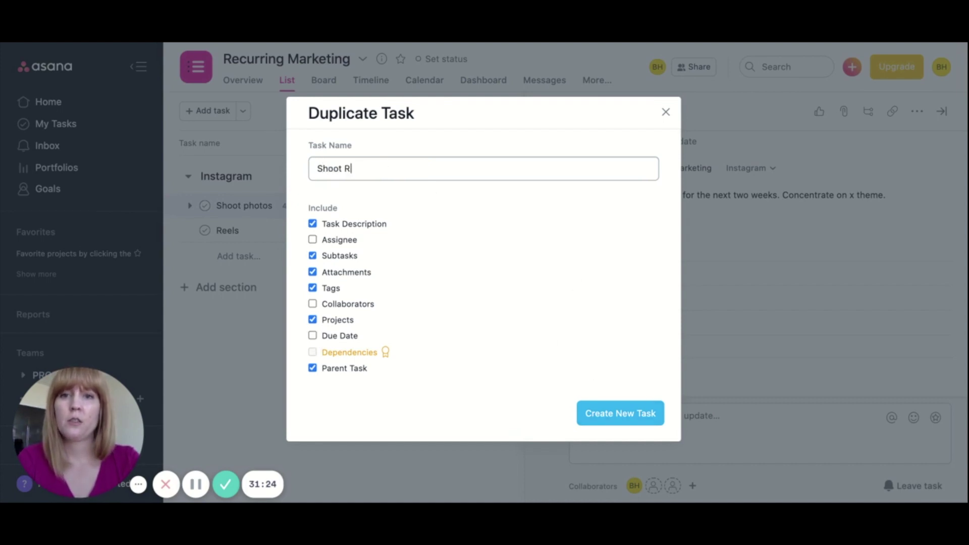
left_click(623, 413)
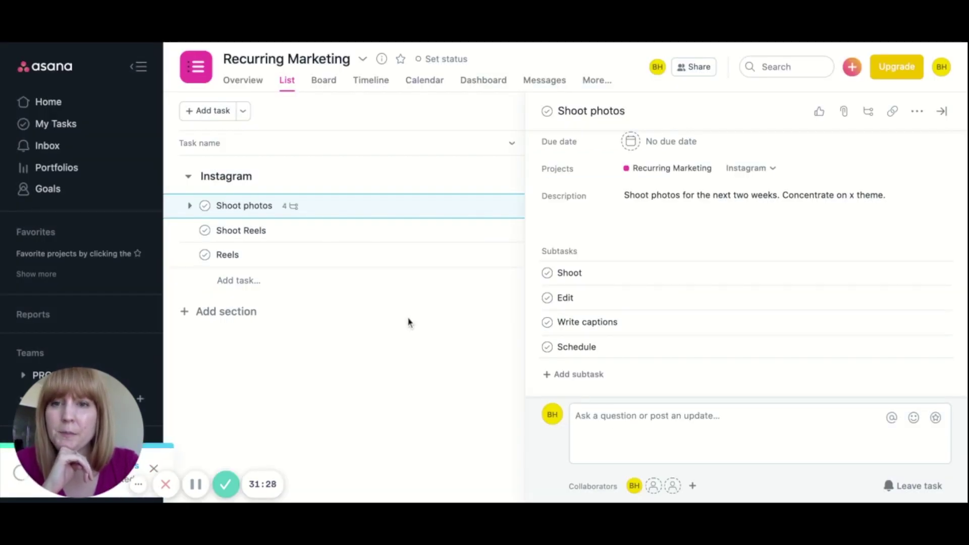
Delete the Reels task from the Instagram section
left_click(271, 257)
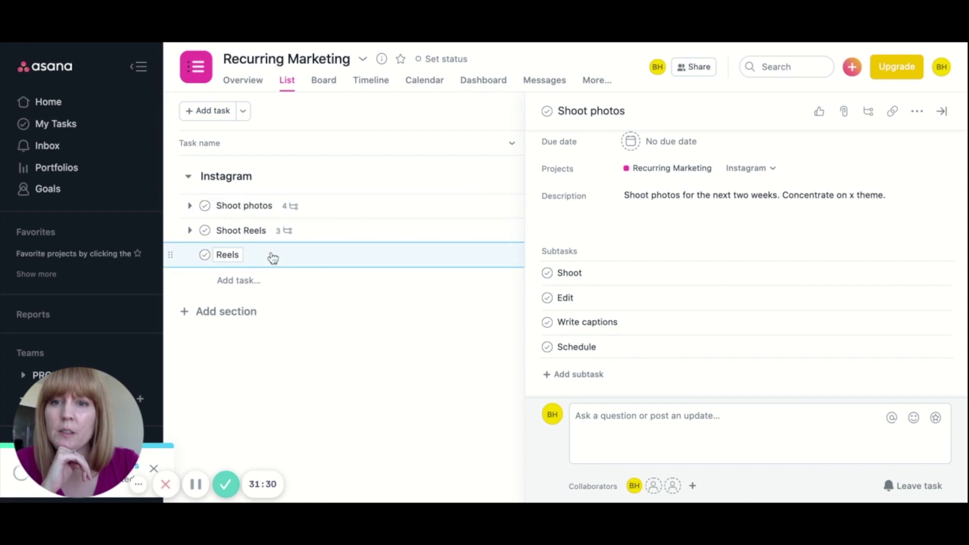
right_click(273, 257)
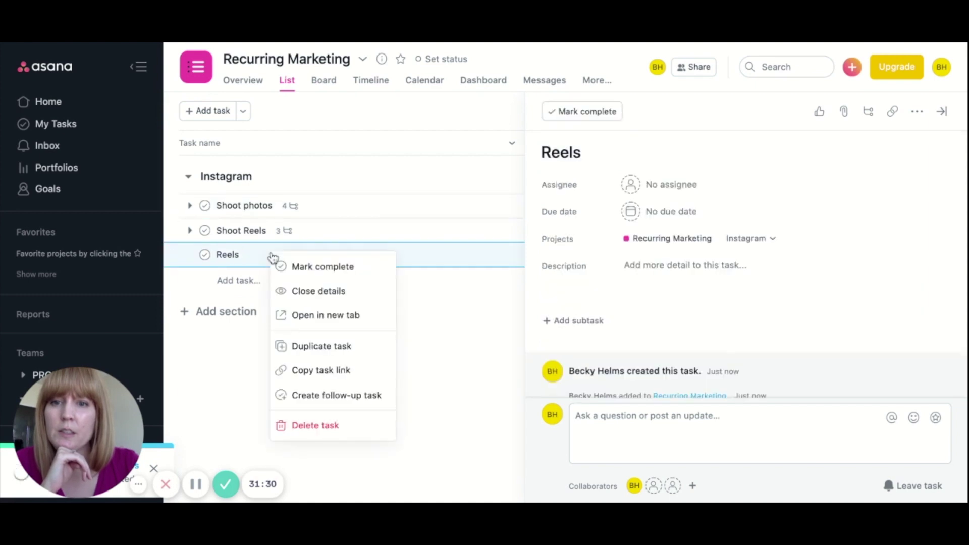
left_click(327, 427)
Replace "photos" with "videos" in the description of the Shoot Reels task
left_click(365, 234)
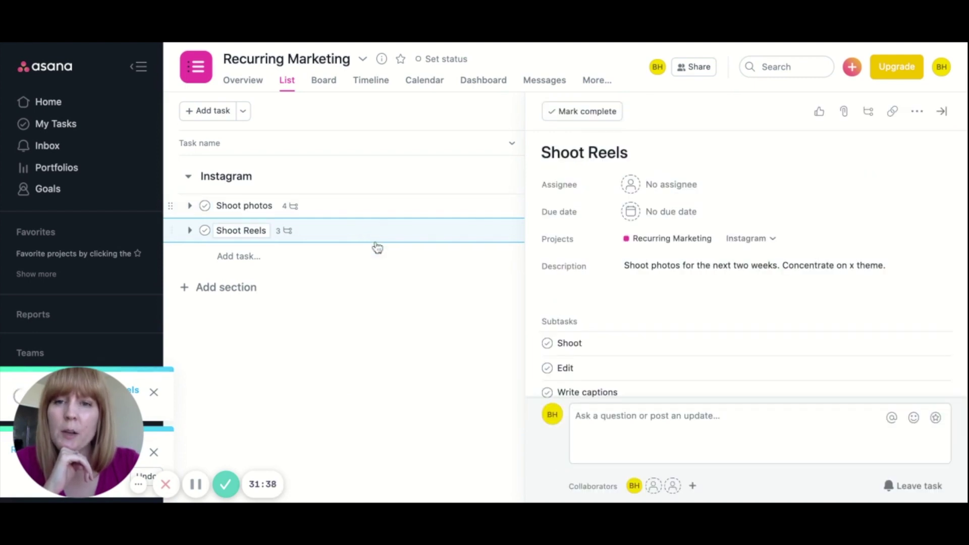
scroll(662, 342, "down", 3)
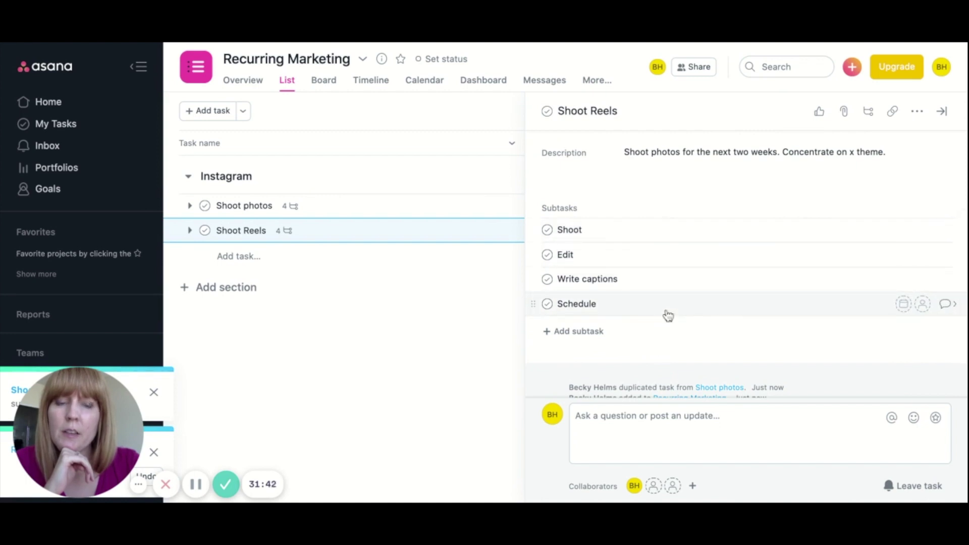
scroll(666, 316, "up", 3)
left_click(670, 266)
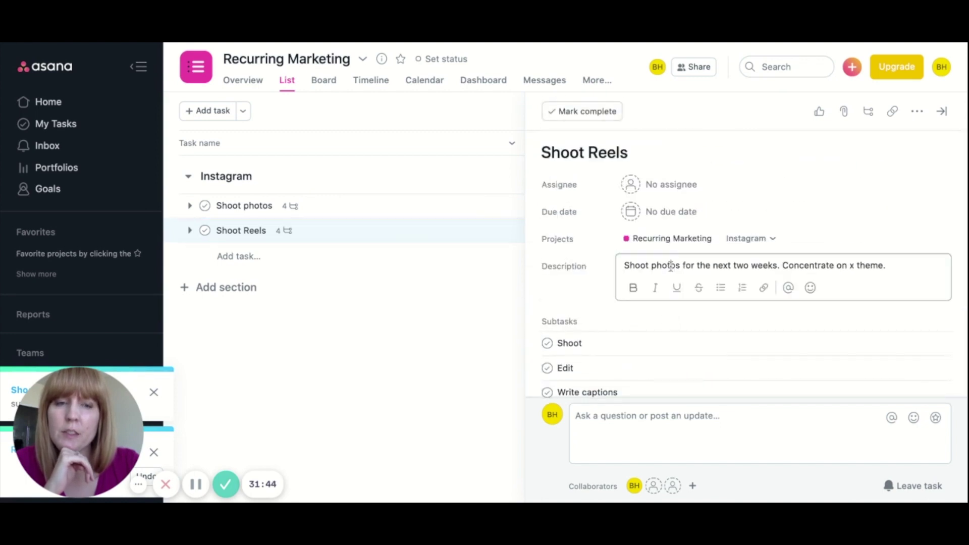
double_click(670, 266)
type("videos")
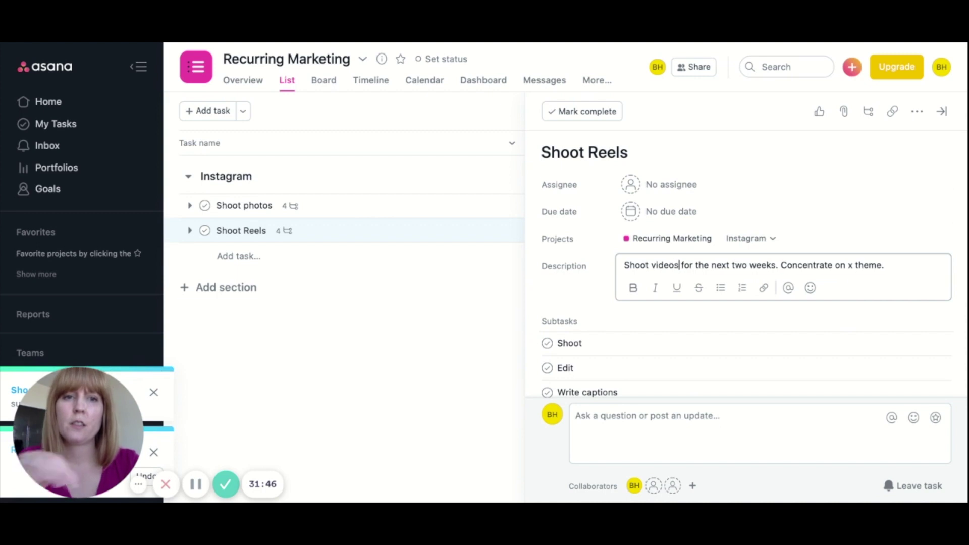
Rename the Shoot Reels task in the Instagram section to "Shoot reels"
left_click(254, 230)
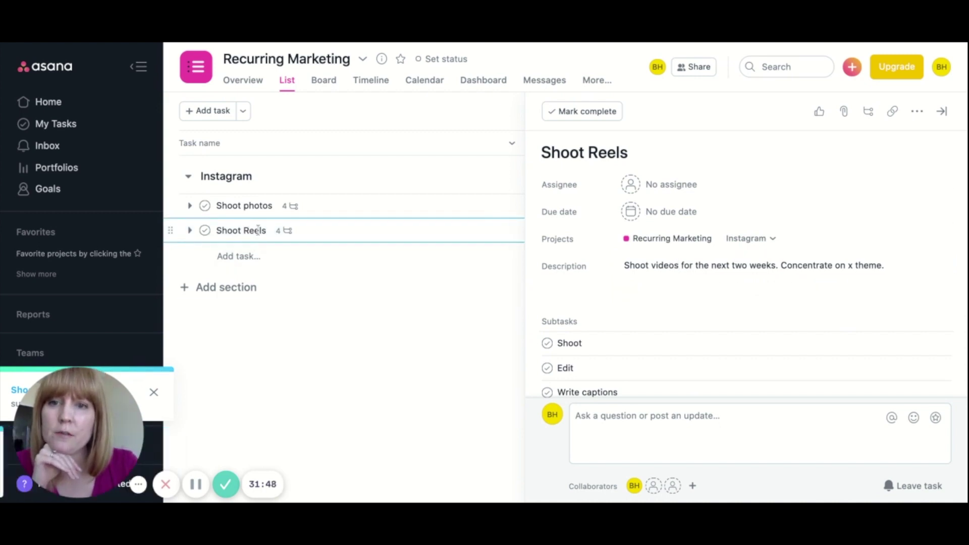
double_click(255, 231)
type("vide")
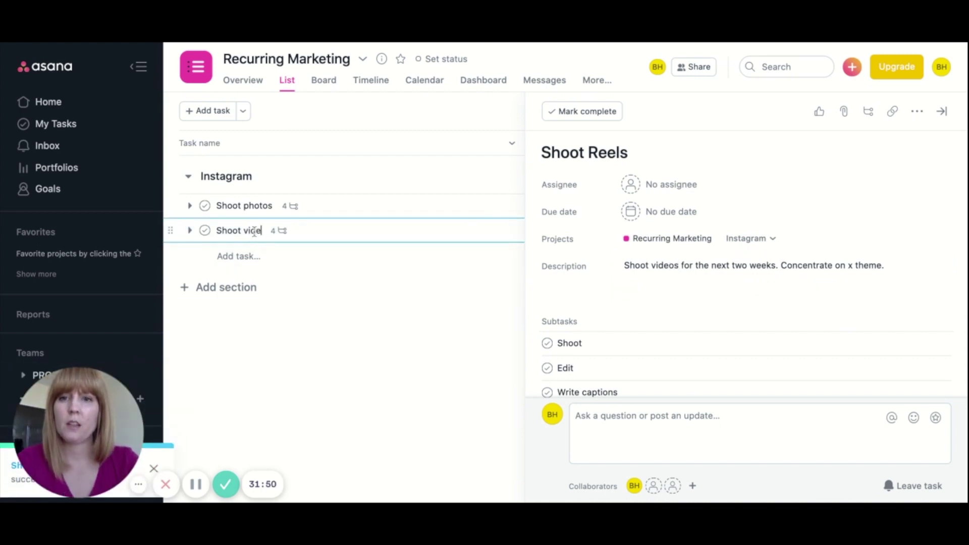
type("o")
key("BackSpace")
key("BackSpace")
key("BackSpace")
key("BackSpace")
key("BackSpace")
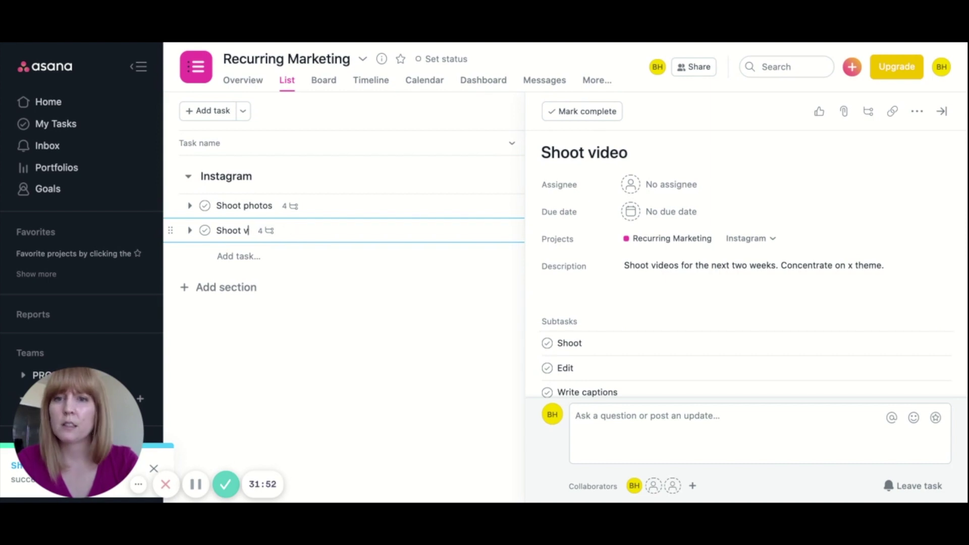
type("reels")
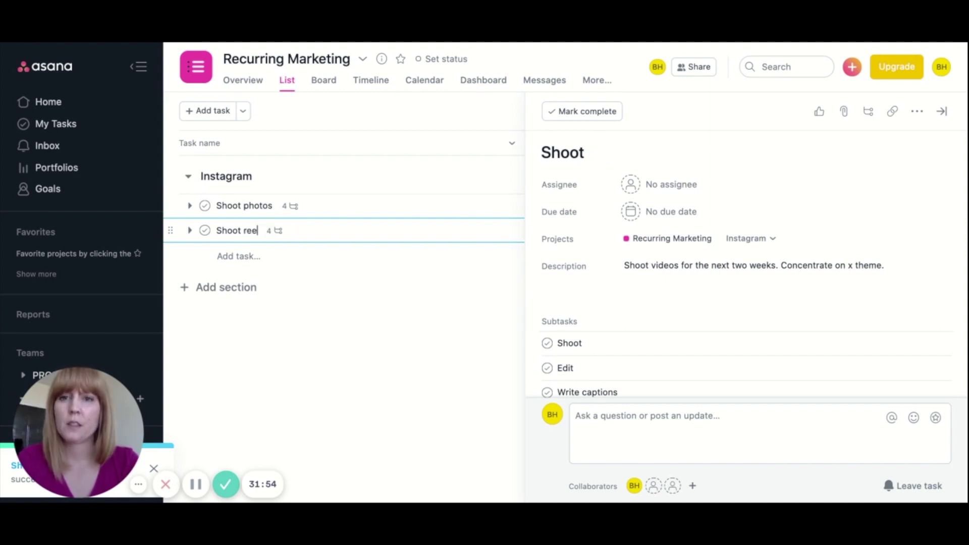
Add a section named TikTok below the Instagram section
left_click(213, 291)
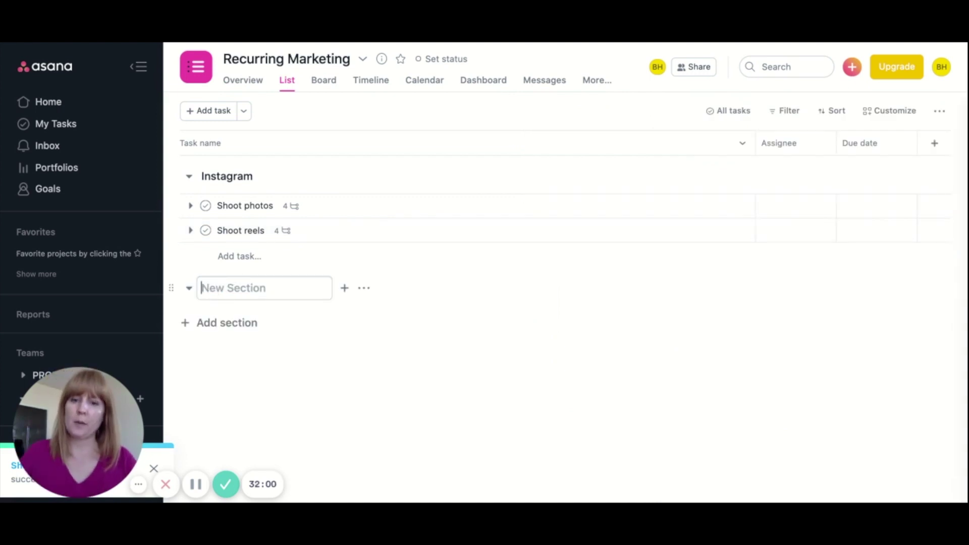
type("TikTok")
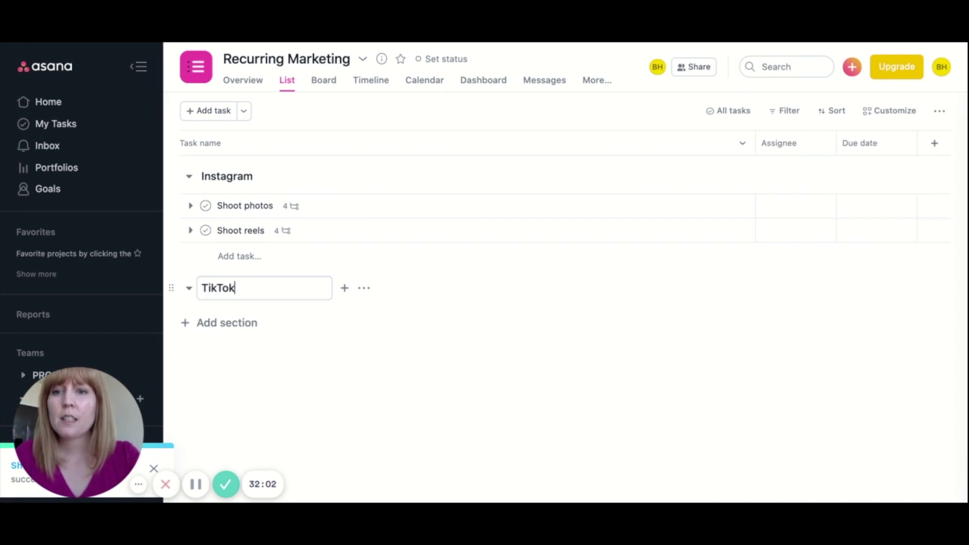
left_click(257, 364)
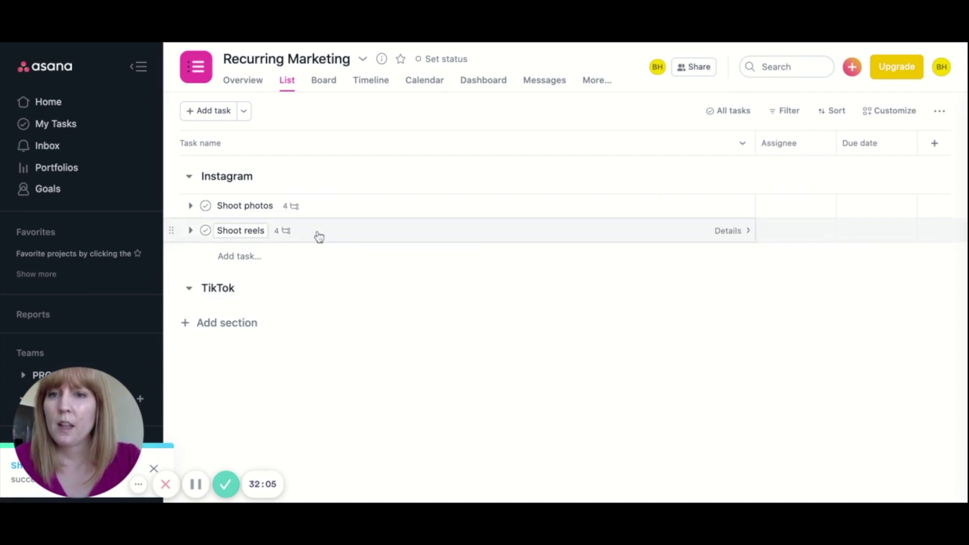
Duplicate the Shoot reels task, including its description and subtasks, as "shoot tiktoks" and move the copy into the TikTok section
right_click(348, 237)
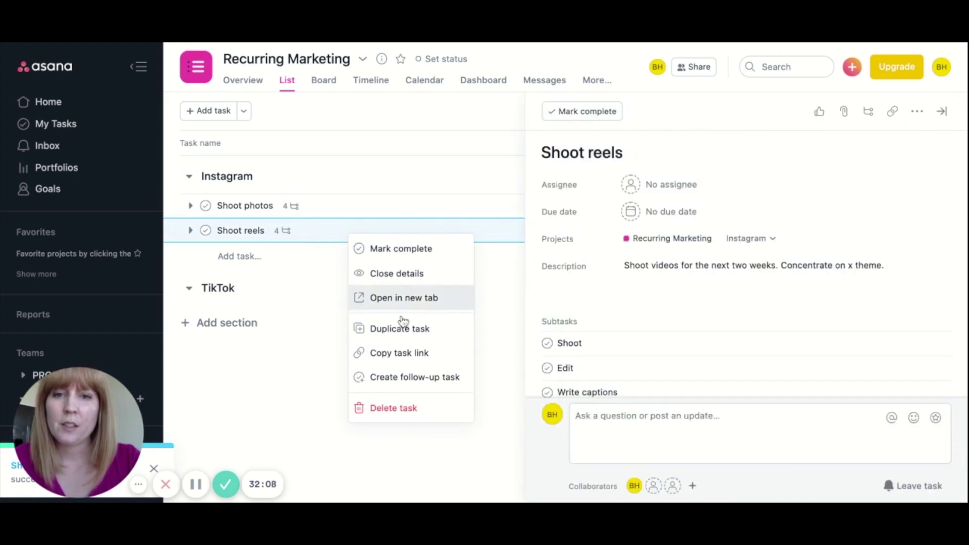
left_click(400, 329)
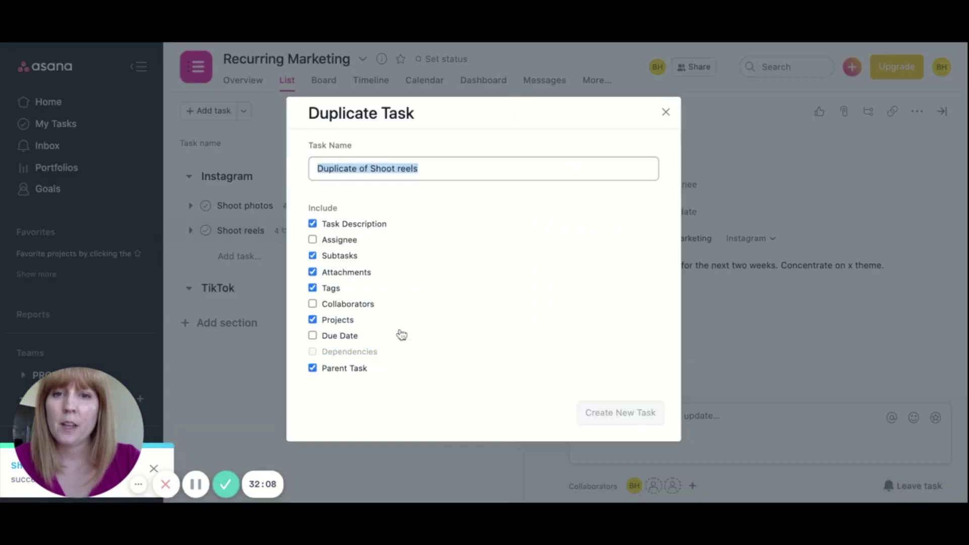
triple_click(371, 170)
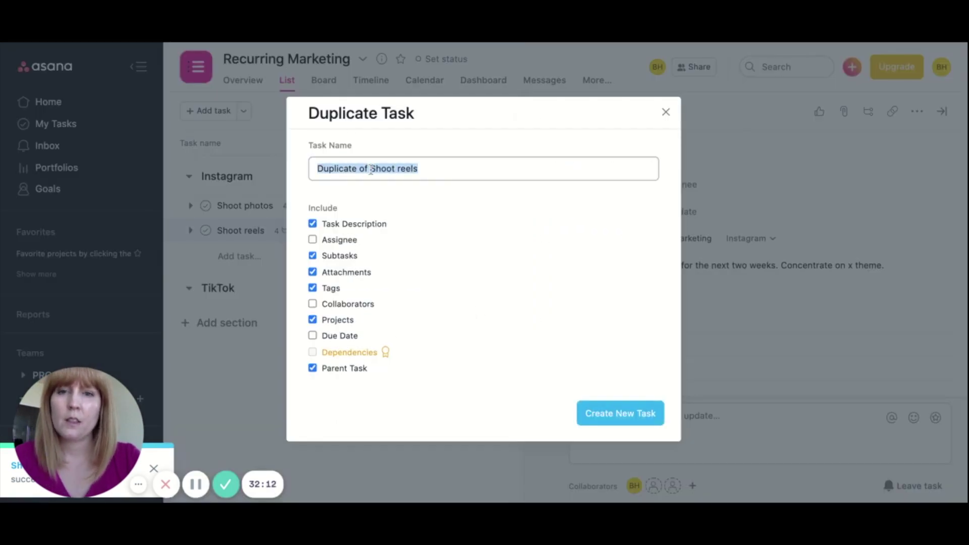
type("shoot tiktoks")
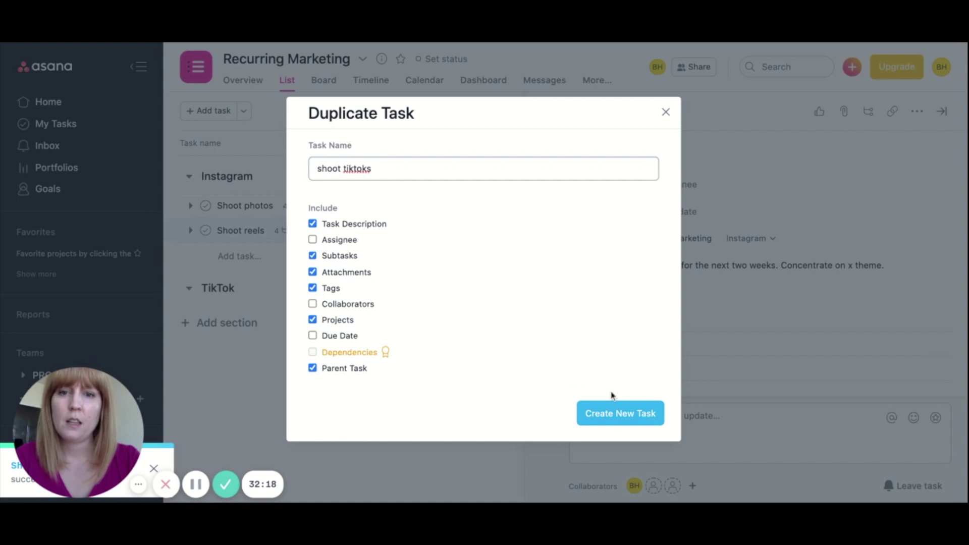
left_click(616, 422)
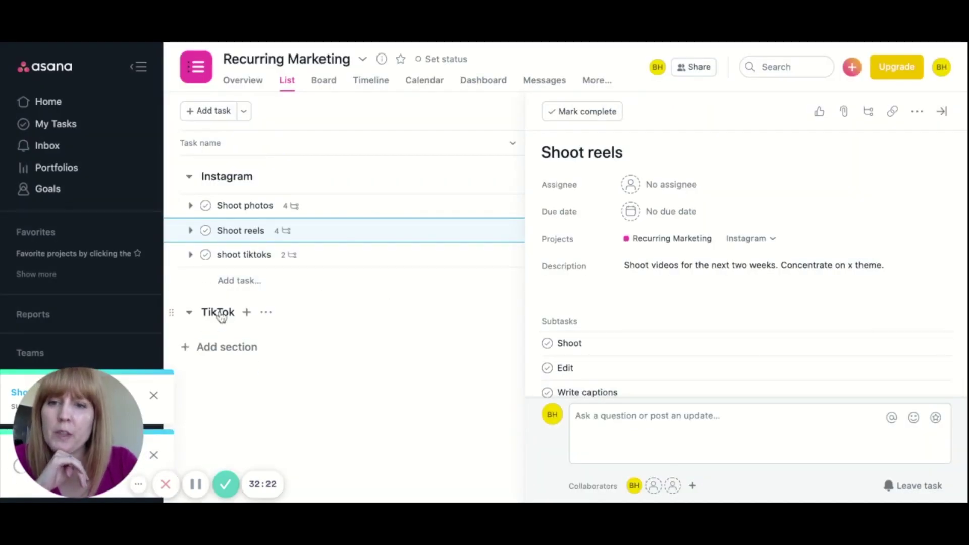
left_click_drag(173, 254, 174, 333)
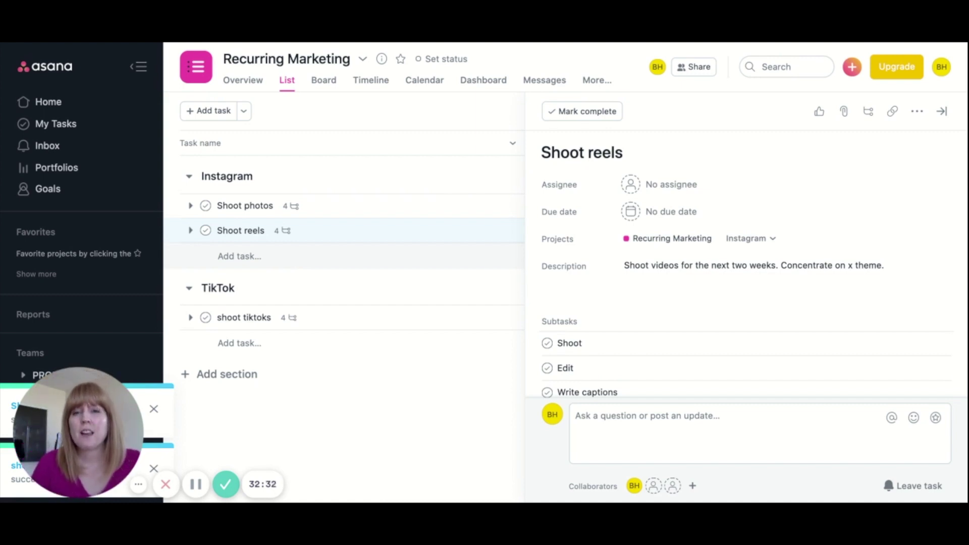
Add a section named YouTube below the TikTok section
left_click(239, 377)
type("YouTube")
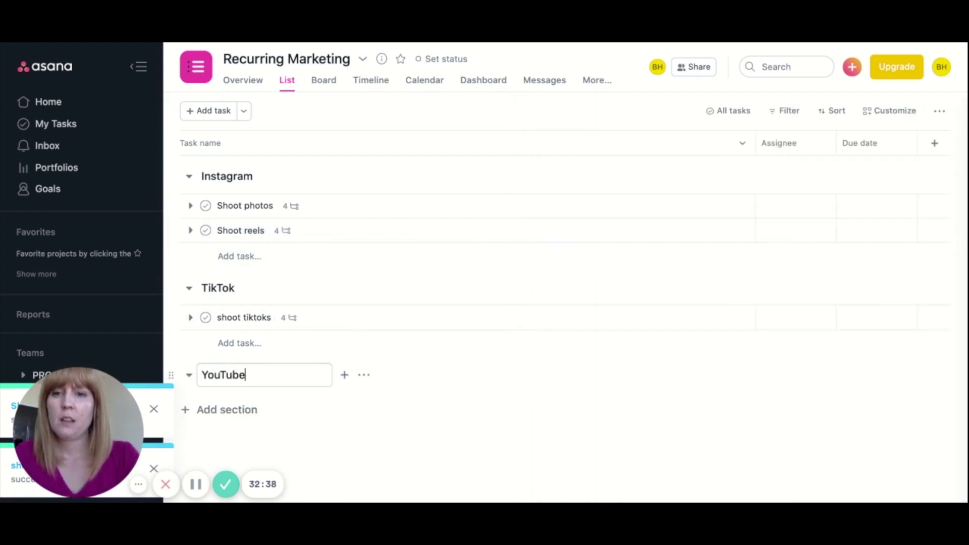
key("Return")
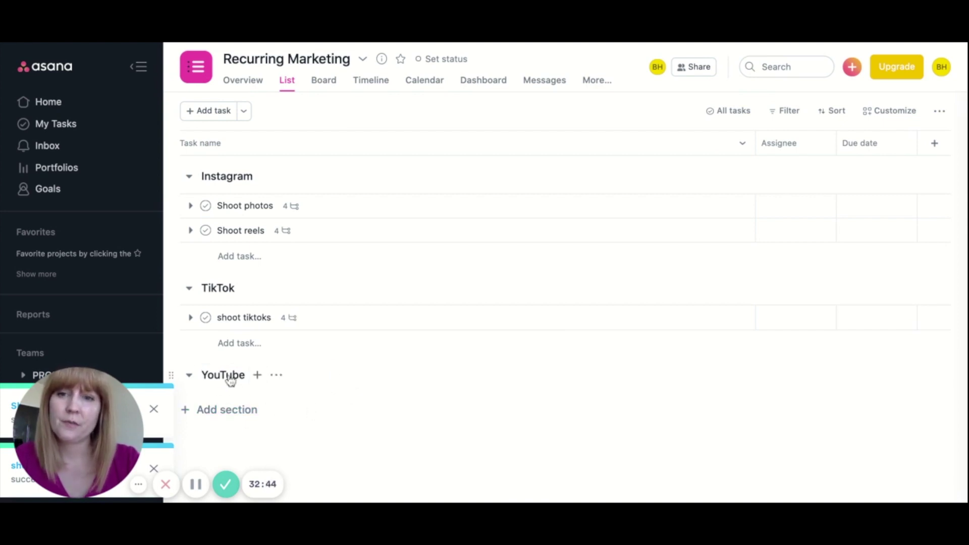
Add a task named "Plan content" to the YouTube section
left_click(257, 375)
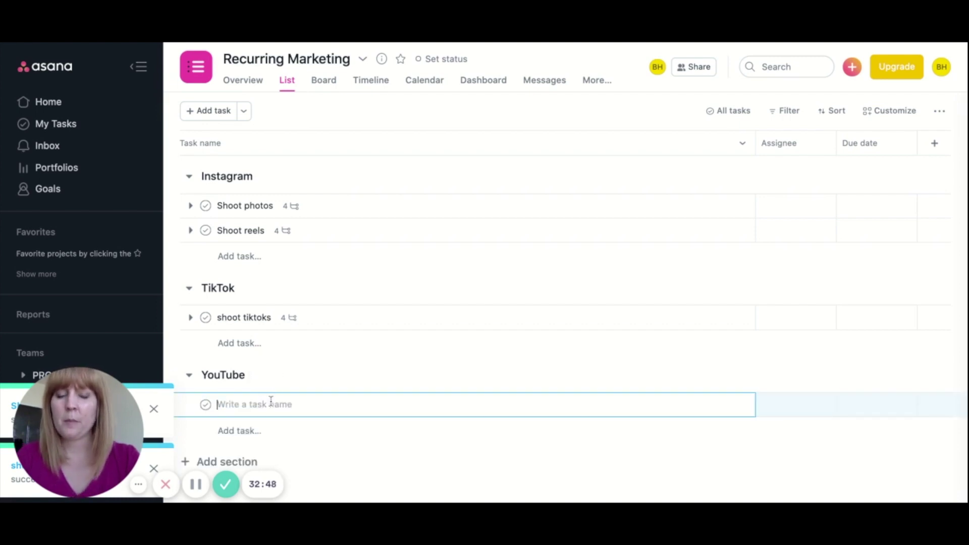
type("Plann")
key("BackSpace")
key("BackSpace")
key("BackSpace")
key("BackSpace")
key("BackSpace")
type("Plan")
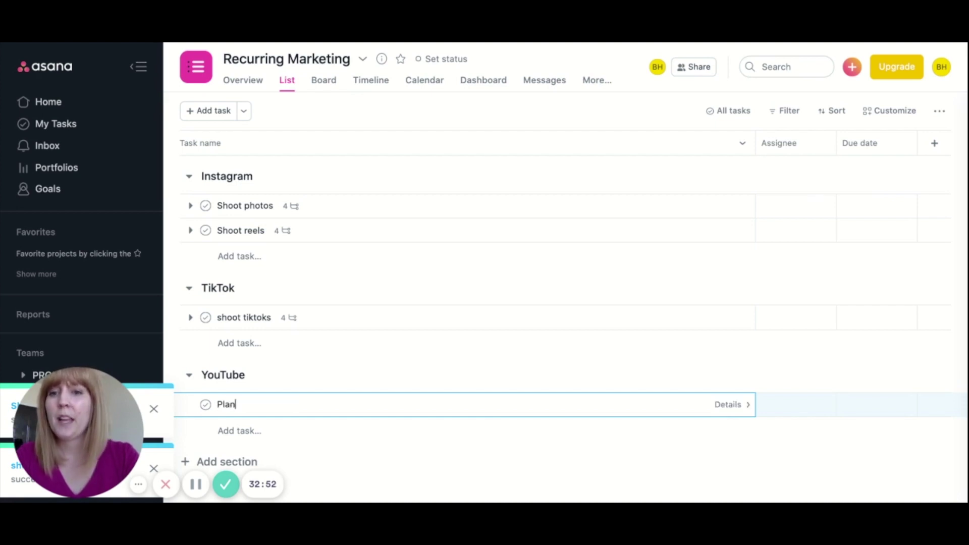
type(" content")
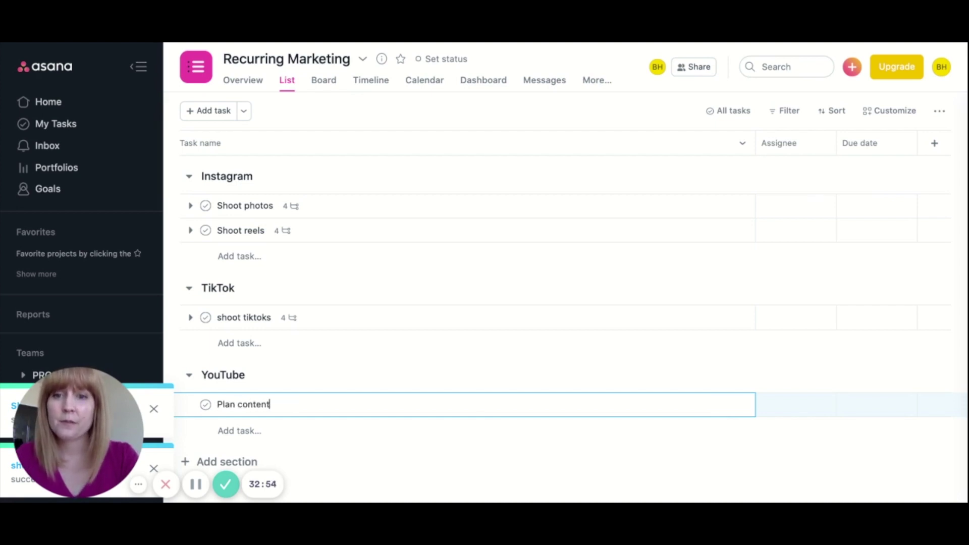
key("Return")
Add the tasks "Shoot videos" and "Edit videos" below Plan content in the YouTube section
type("S")
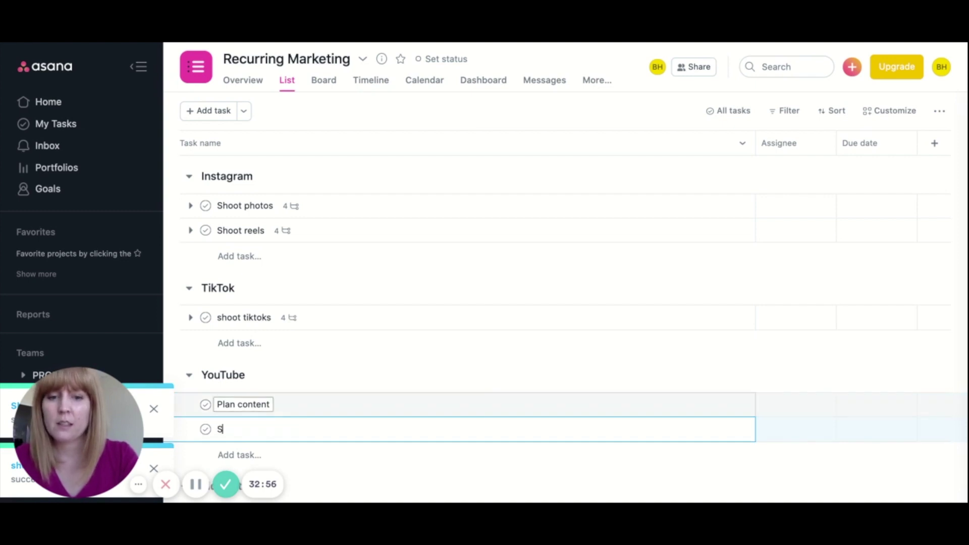
type("hoot videos")
key("Return")
type("Edit vi")
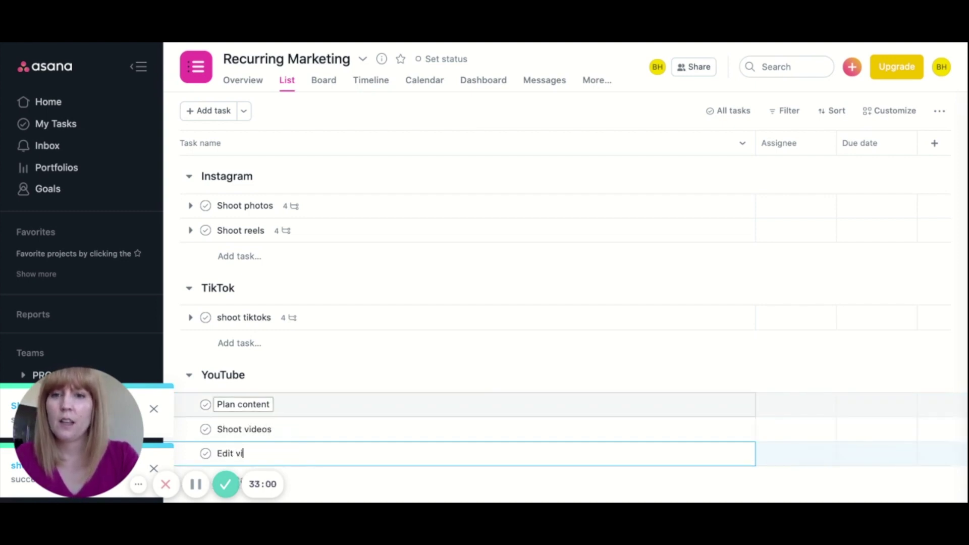
type("deos")
key("Return")
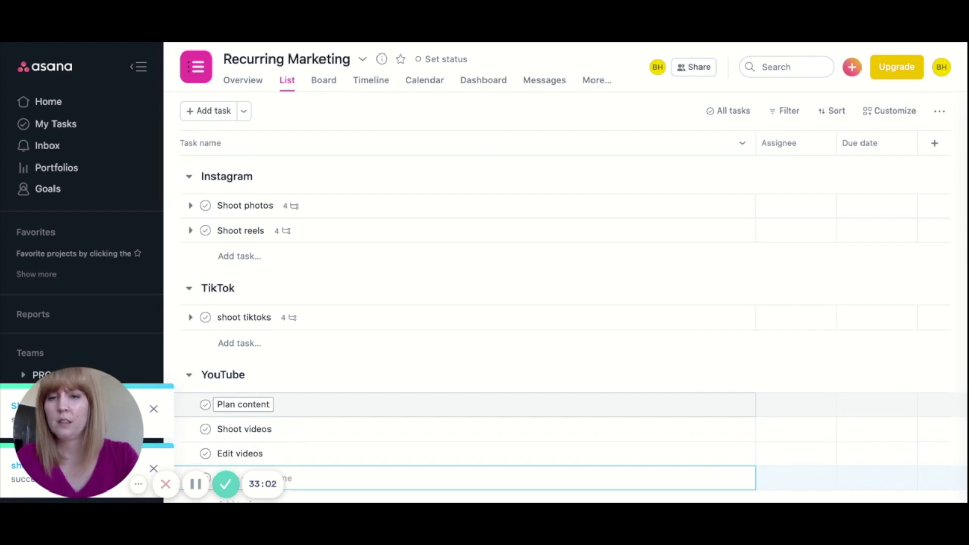
Add the tasks "Write descriptions" and "Create IG posts" below Edit videos in the YouTube section
scroll(396, 344, "down", 2)
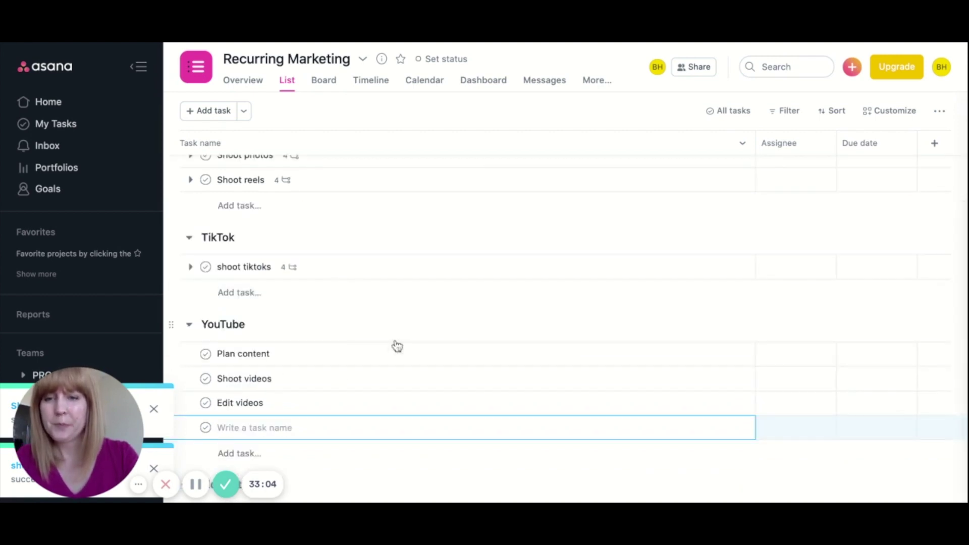
type("Write descriptions")
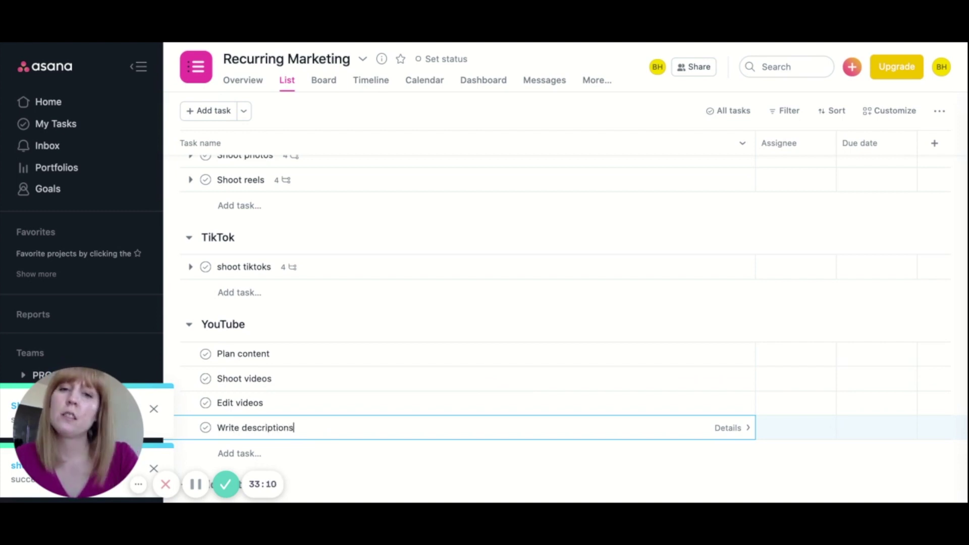
key("Return")
type("Create I")
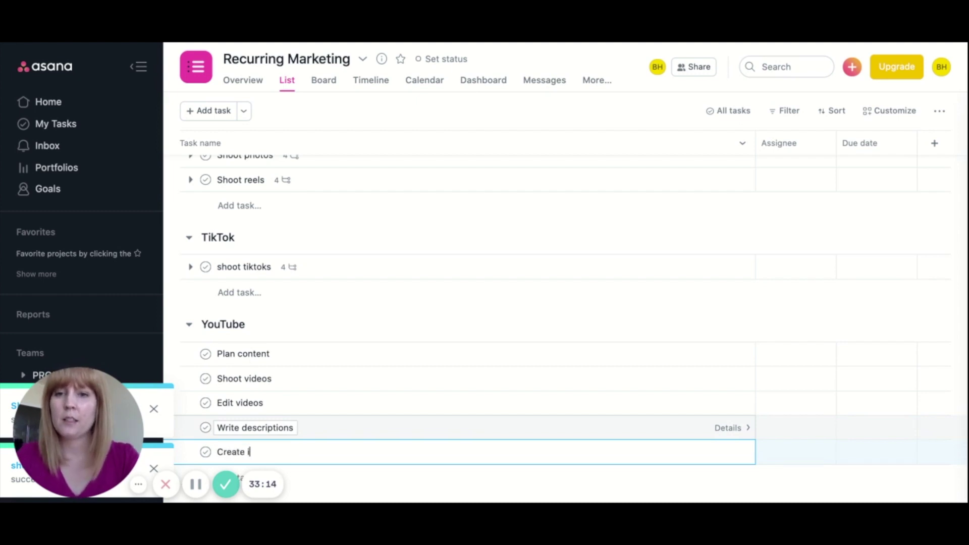
type("G posts")
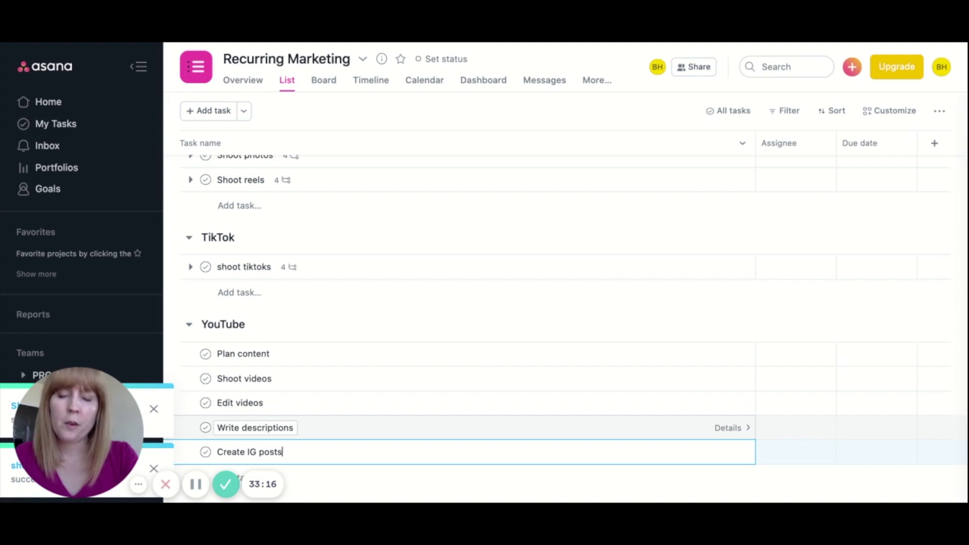
key("Return")
Add the tasks "Create blog post" and "Schedule video" at the end of the YouTube section
type("Createst")
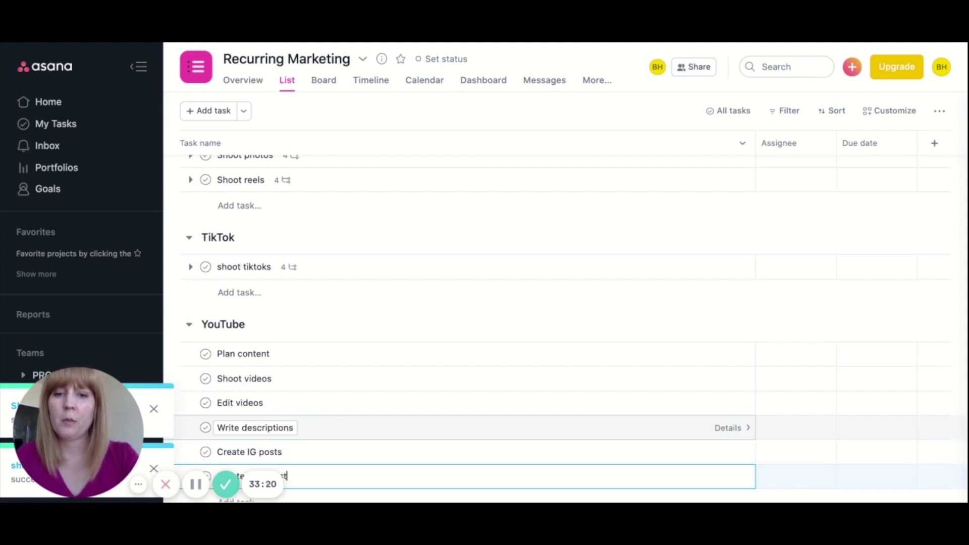
key("Return")
type("Schedule")
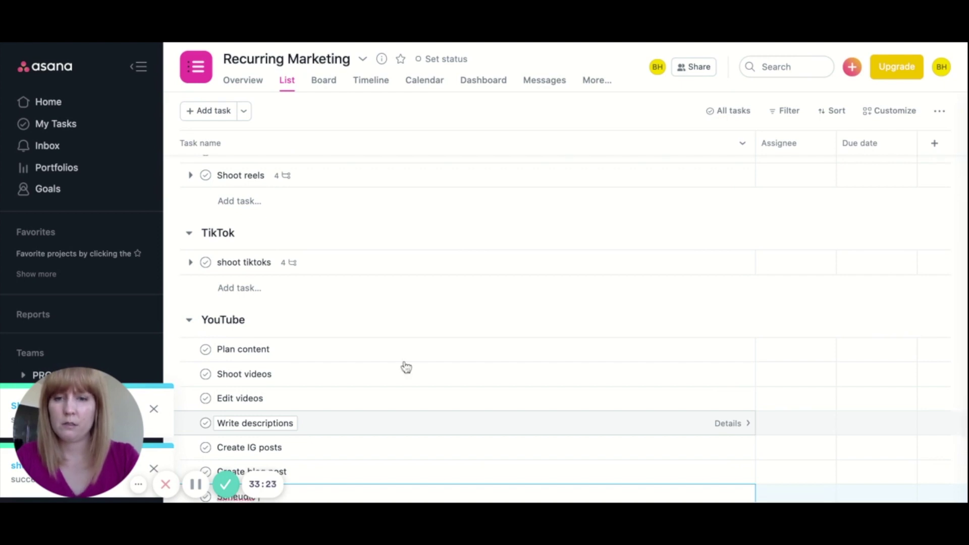
scroll(404, 367, "down", 3)
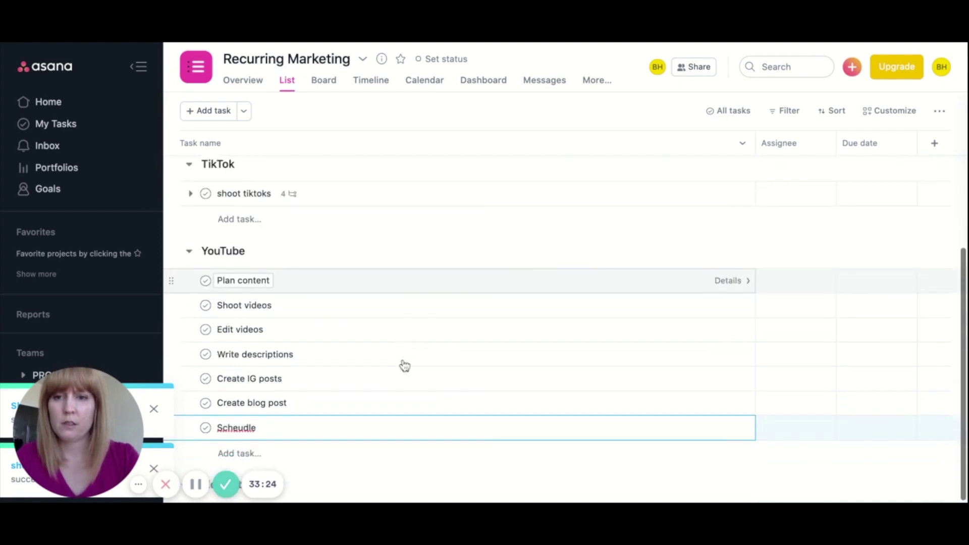
key("BackSpace")
key("BackSpace")
key("BackSpace")
key("BackSpace")
key("BackSpace")
key("BackSpace")
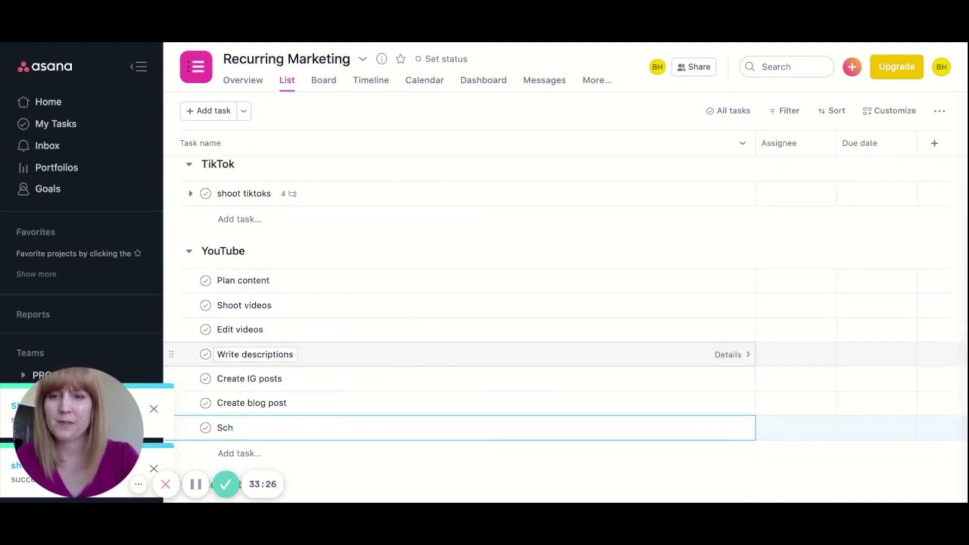
type("edule vid")
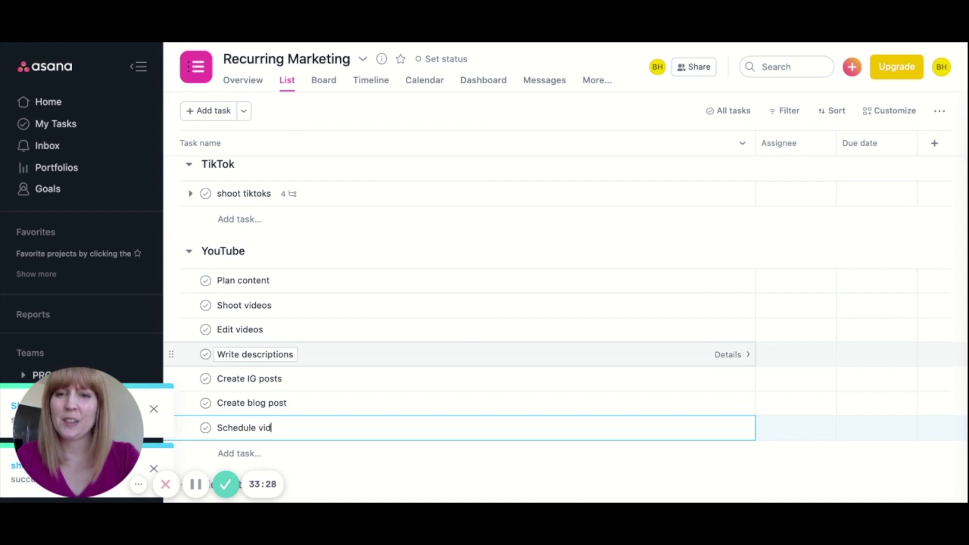
type("eo")
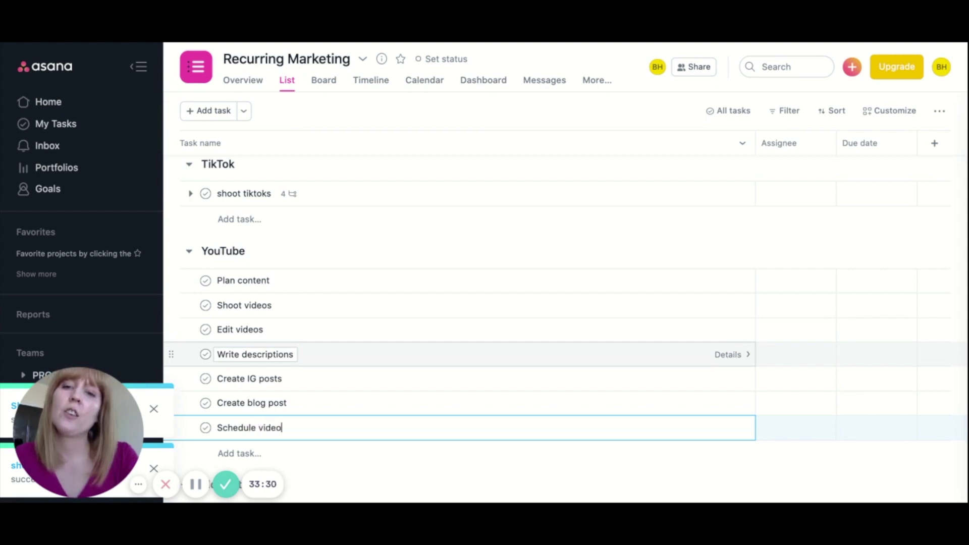
key("Return")
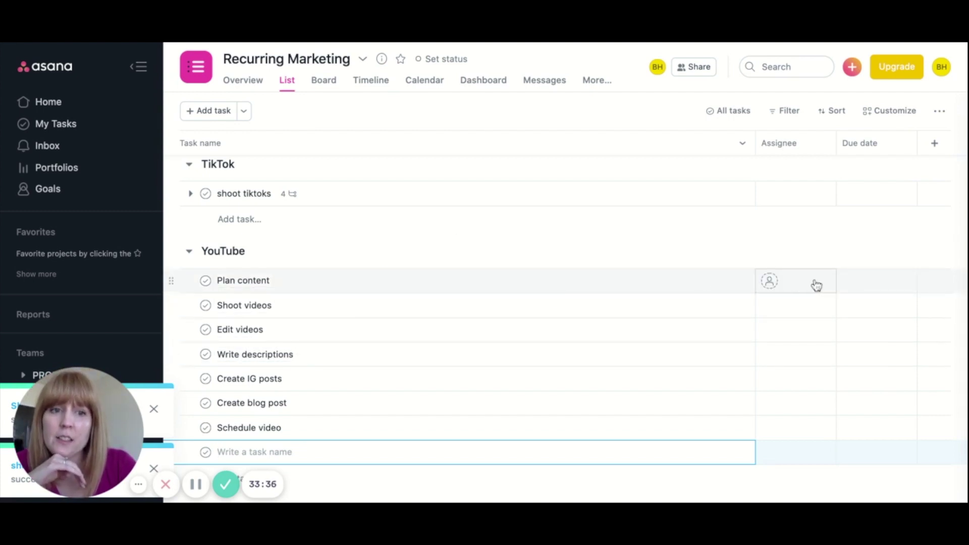
Set the due date of the Plan content task in the YouTube section to 02/08/21
left_click(853, 283)
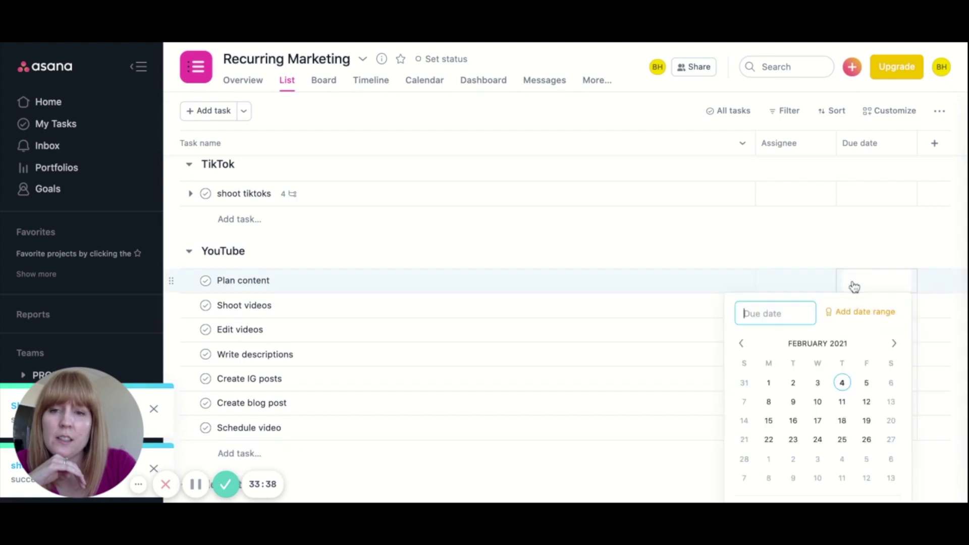
left_click(770, 403)
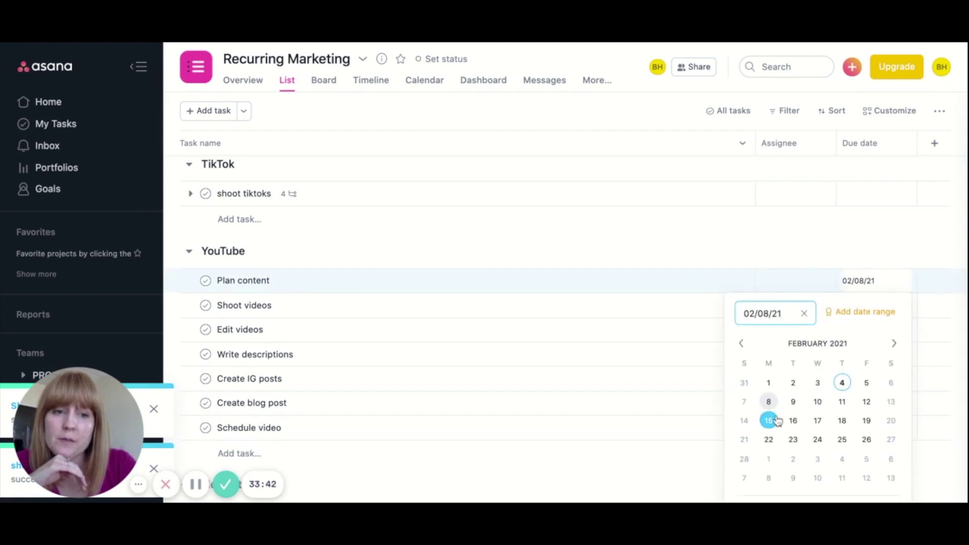
left_click(886, 278)
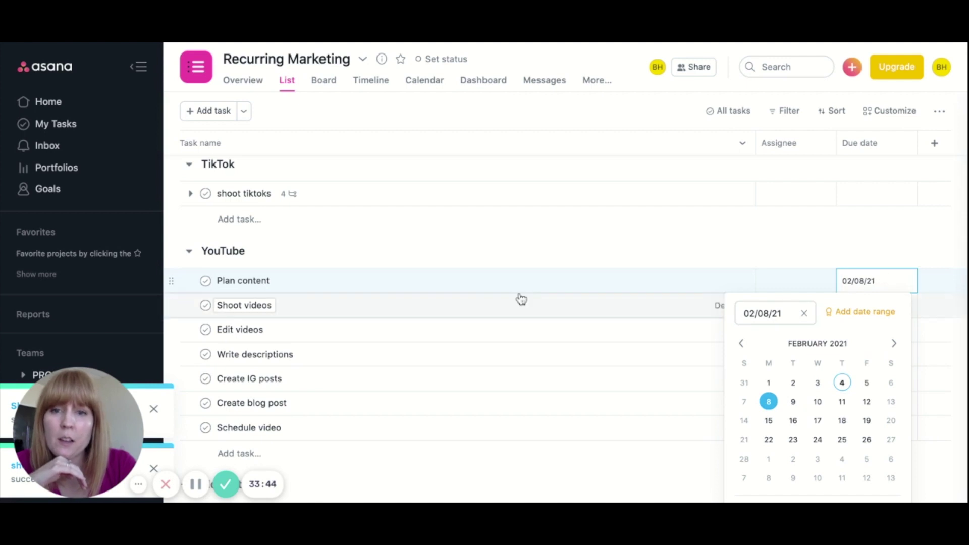
Set the due date of the Shoot videos task in the YouTube section to 02/09/21
left_click(687, 308)
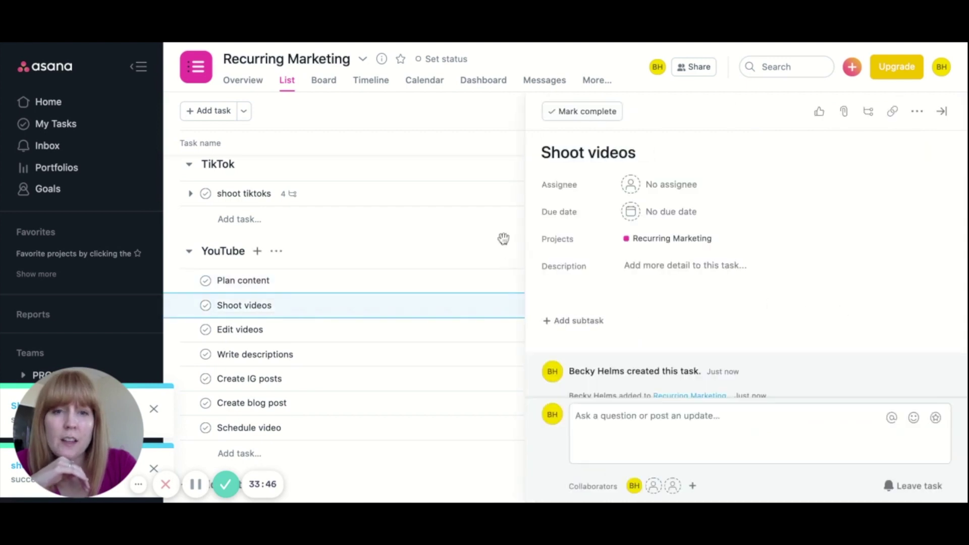
left_click(939, 110)
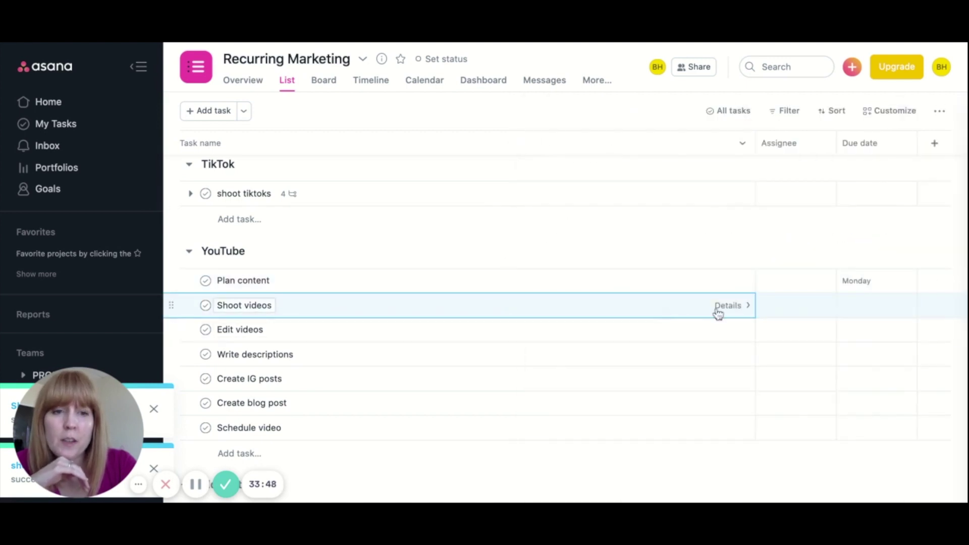
left_click(855, 311)
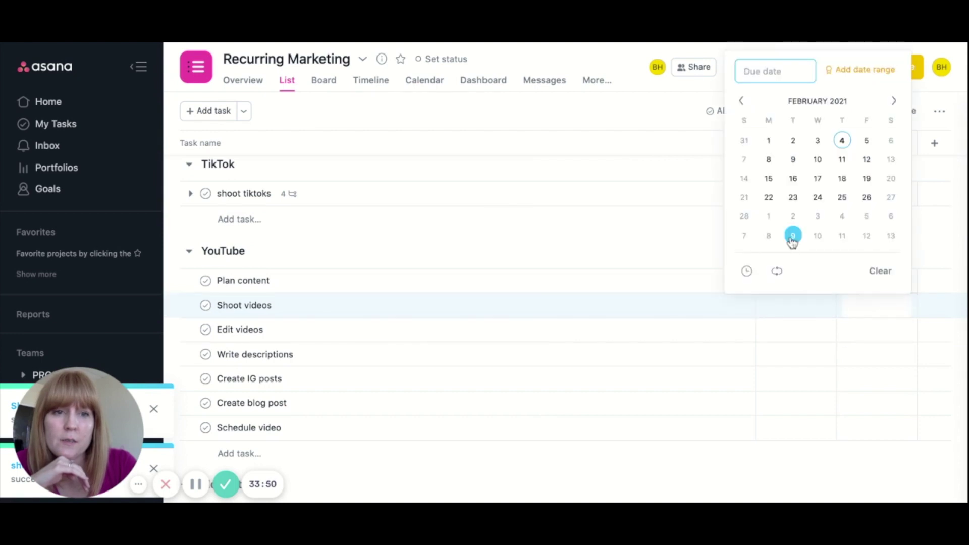
left_click(793, 159)
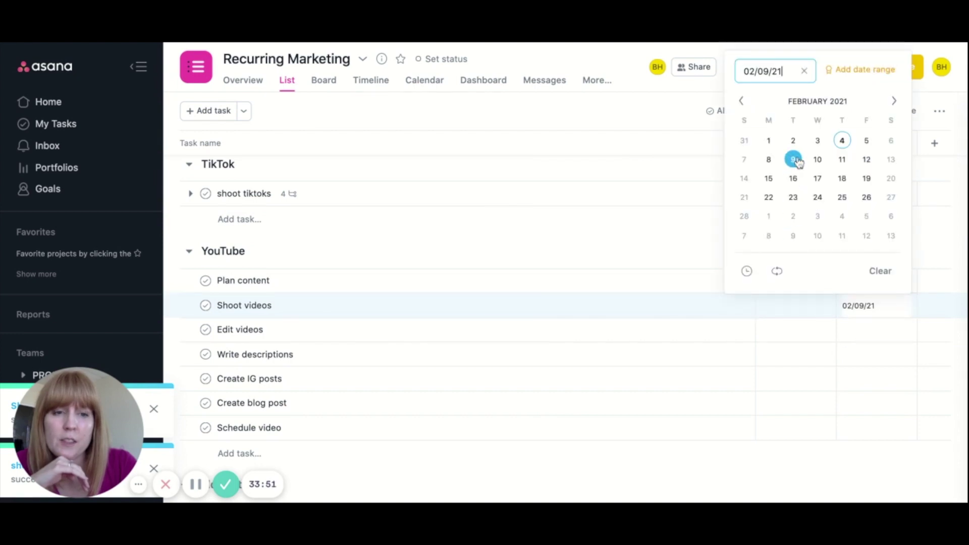
Set the due dates of the Edit videos and Write descriptions tasks in the YouTube section to 02/10/21
left_click(852, 330)
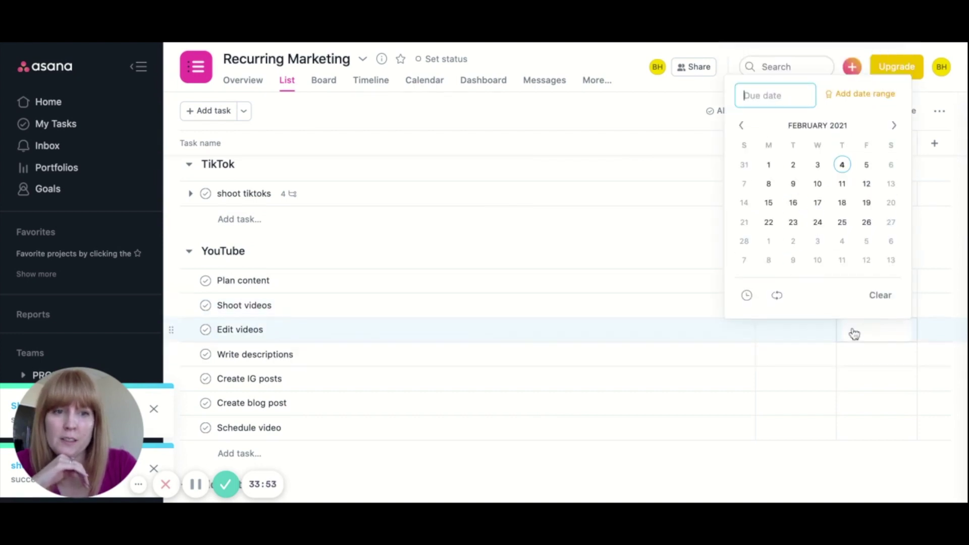
left_click(817, 183)
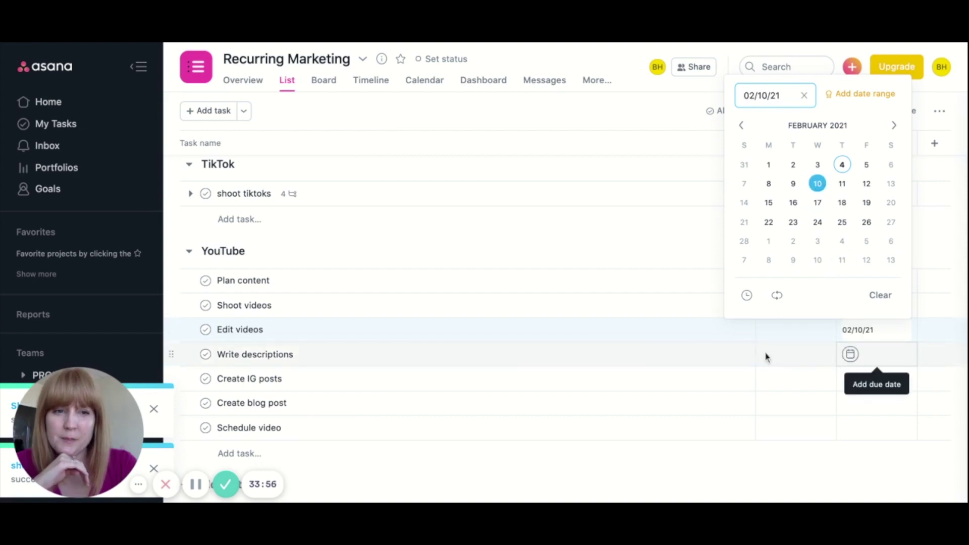
left_click(850, 356)
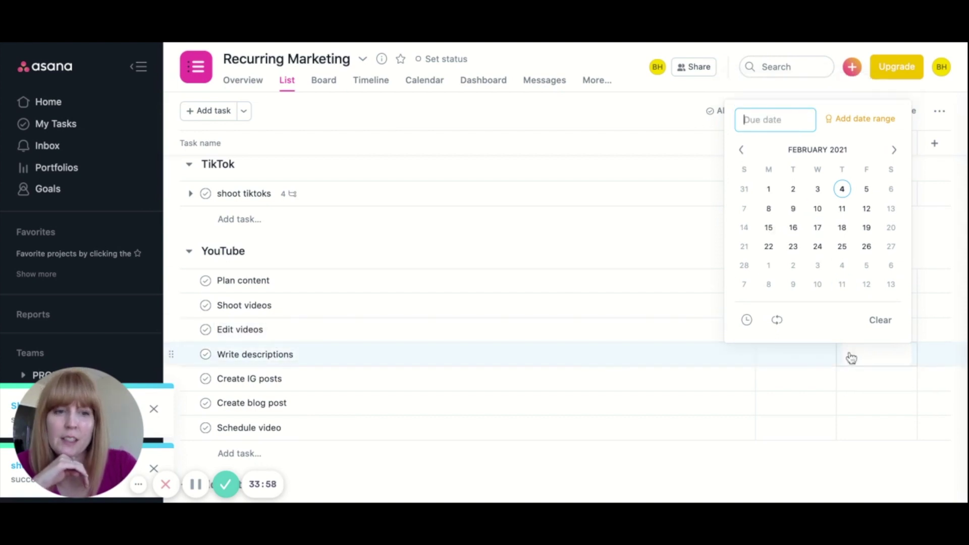
left_click(817, 209)
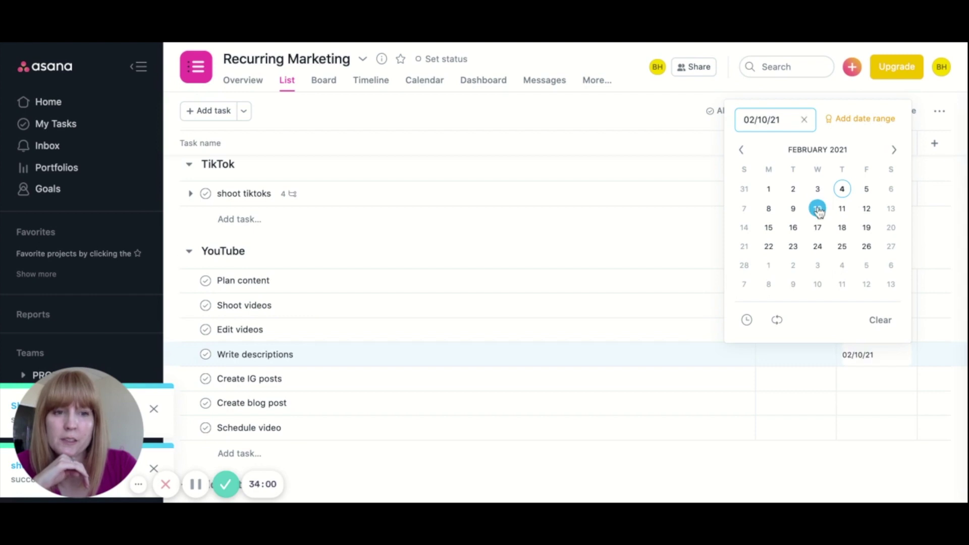
Set the due dates of the Create IG posts and Create blog post tasks to 02/11/21
left_click(851, 380)
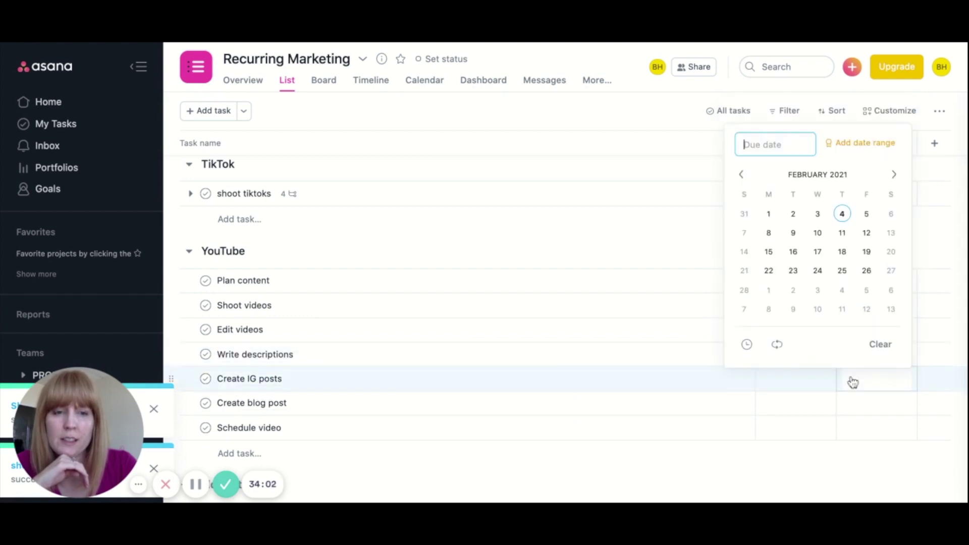
left_click(843, 233)
left_click(853, 406)
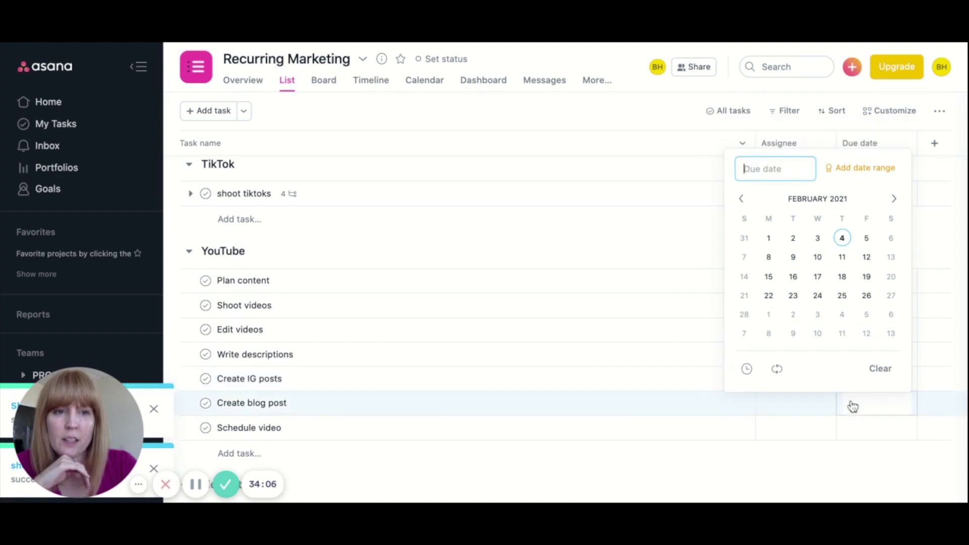
left_click(842, 257)
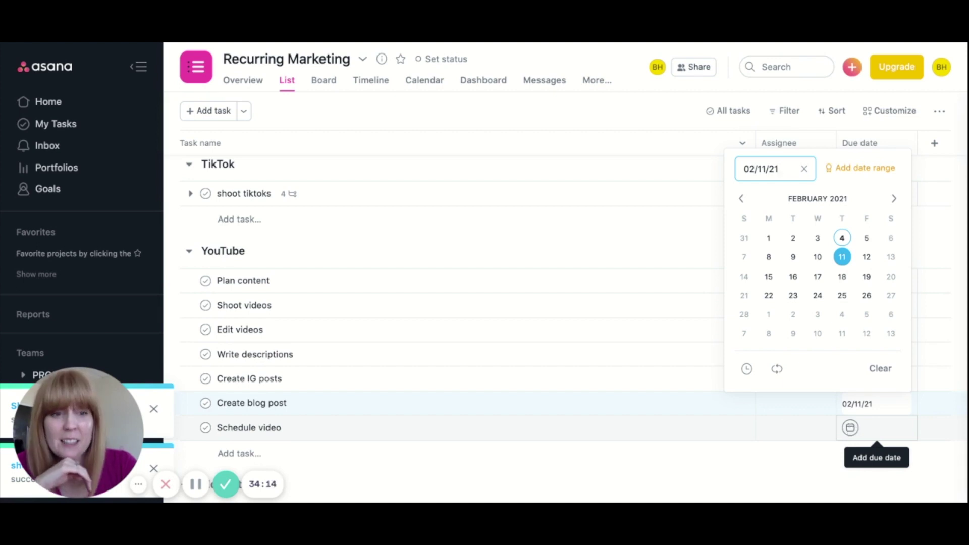
Set the due date of the Schedule video task to 02/10/21 and move it directly below Write descriptions
left_click(851, 428)
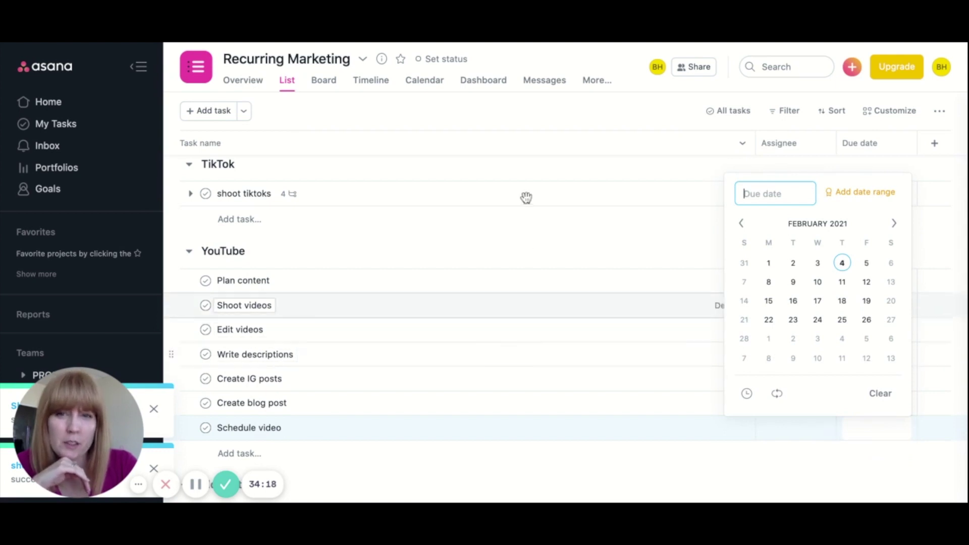
left_click(525, 237)
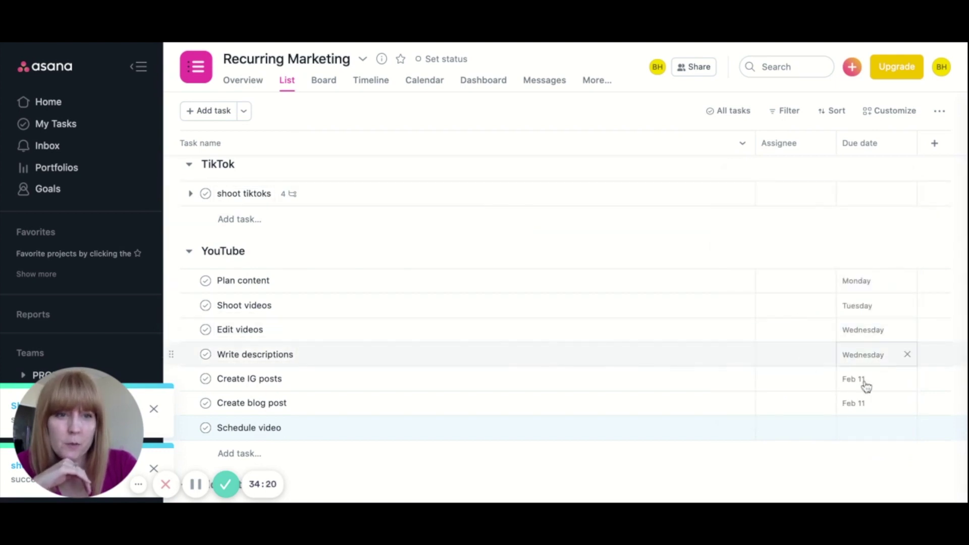
left_click(856, 432)
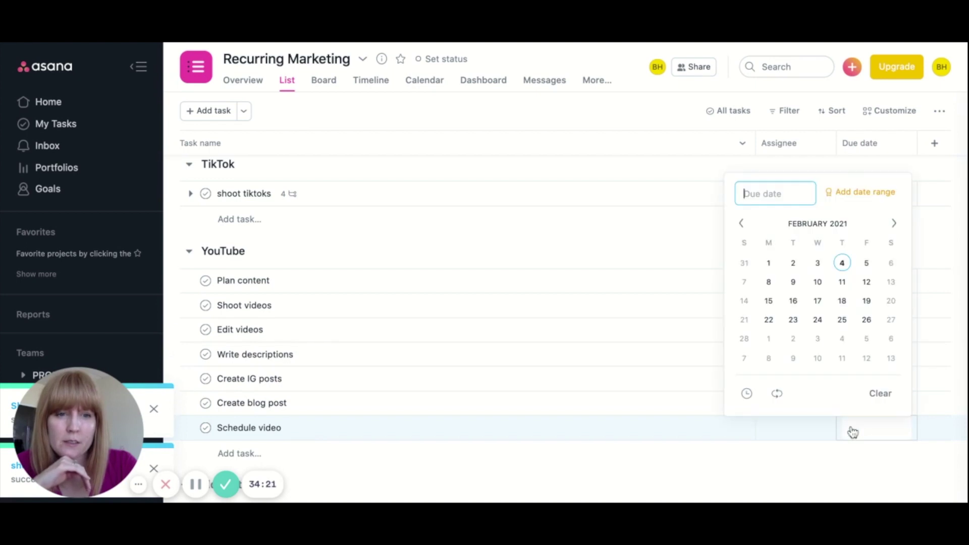
left_click(818, 283)
left_click(538, 455)
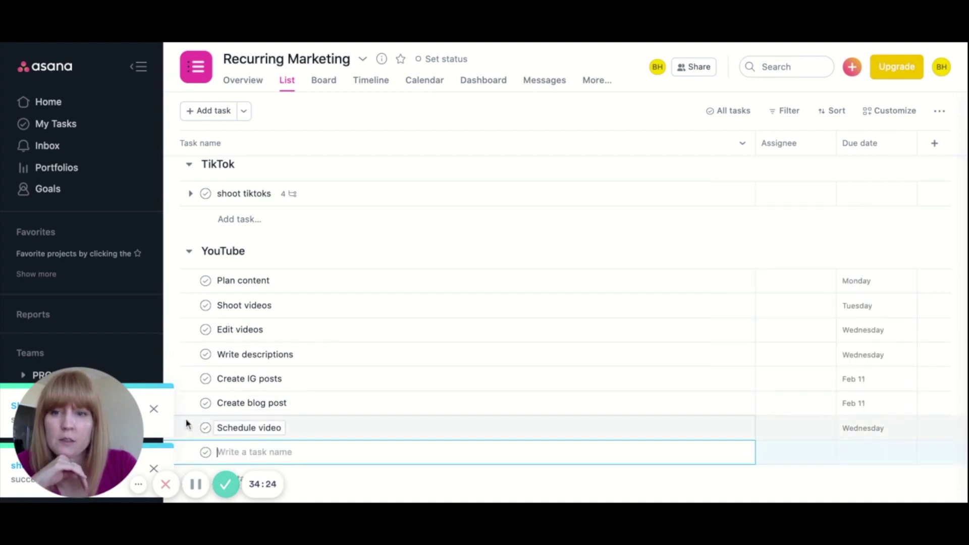
left_click_drag(181, 428, 189, 364)
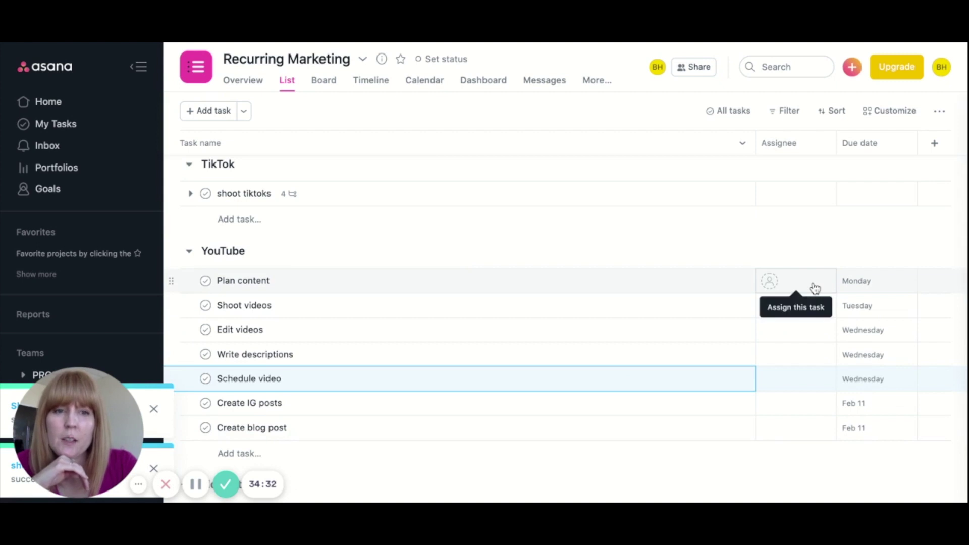
Assign the YouTube tasks Plan content, Shoot videos and Edit videos to the signed-in account's own user
left_click(767, 282)
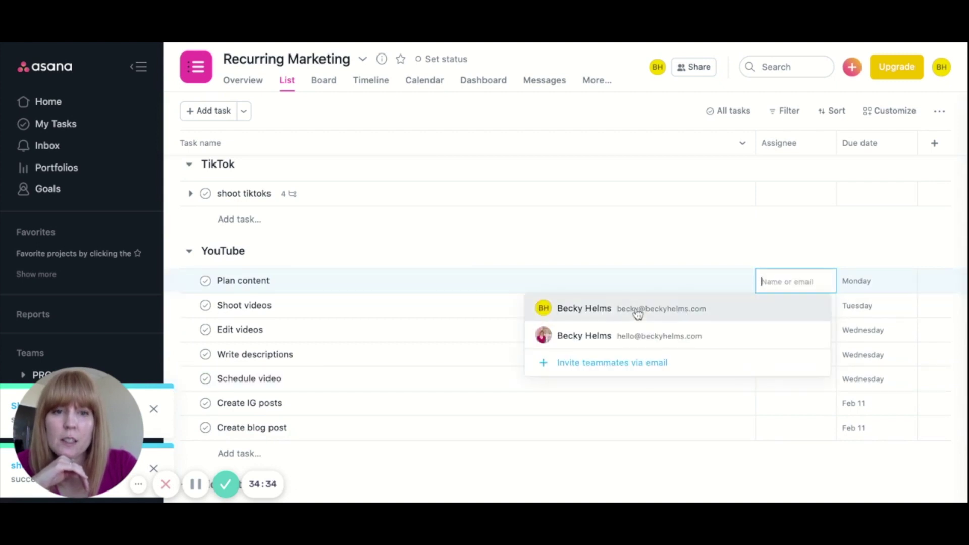
left_click(638, 312)
left_click(773, 307)
left_click(716, 331)
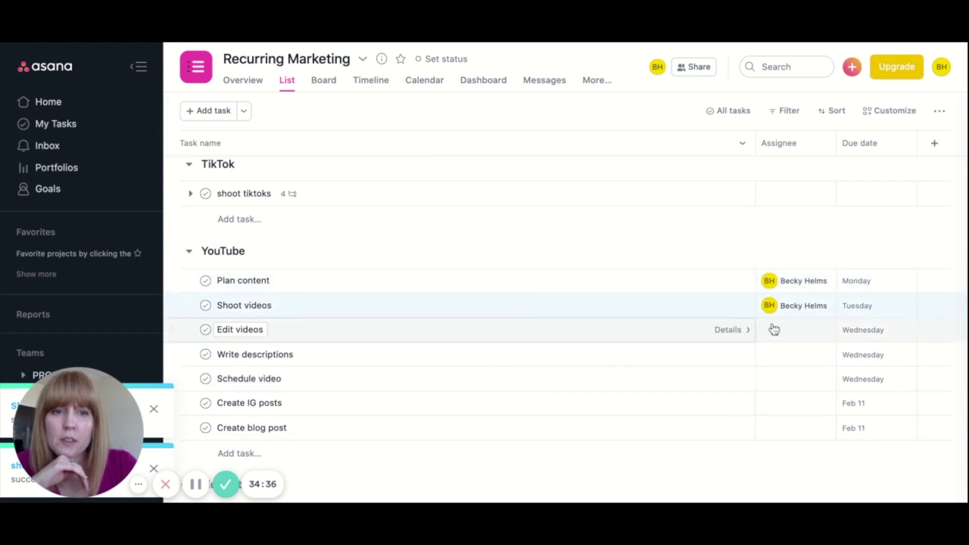
left_click(773, 331)
left_click(671, 358)
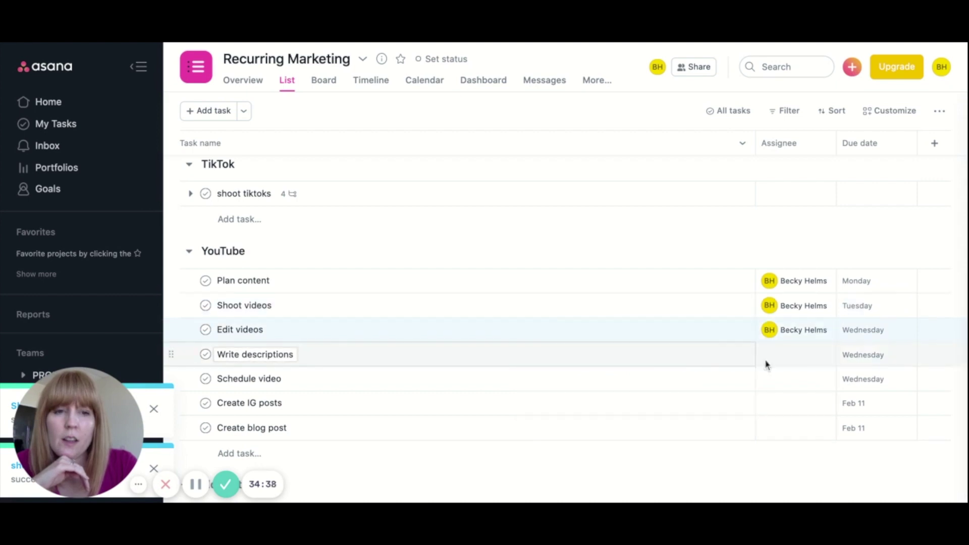
Assign the Write descriptions and Schedule video tasks in the YouTube section to the signed-in account's own user
left_click(767, 356)
left_click(684, 380)
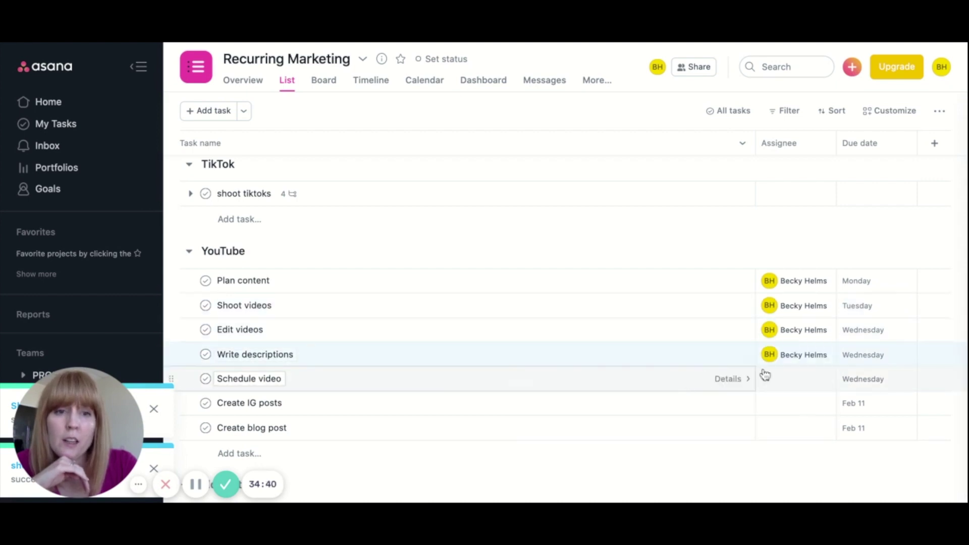
left_click(767, 378)
left_click(652, 407)
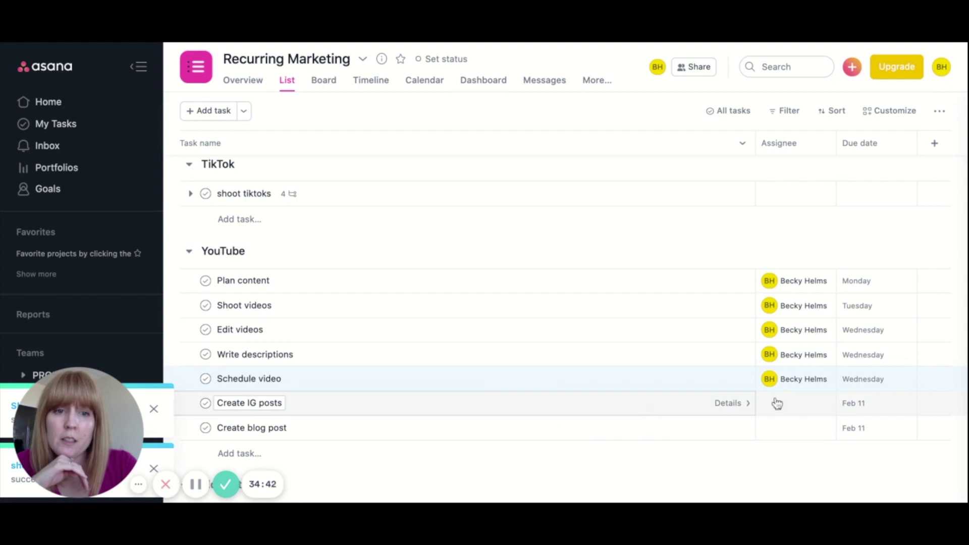
Assign the Create IG posts and Create blog post tasks in the YouTube section to the signed-in account's own user
left_click(770, 404)
left_click(643, 431)
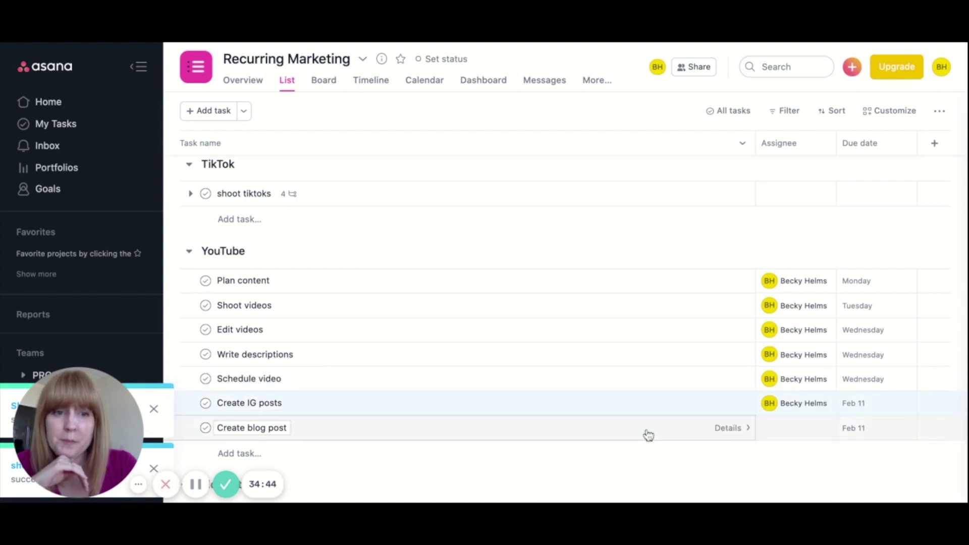
left_click(770, 429)
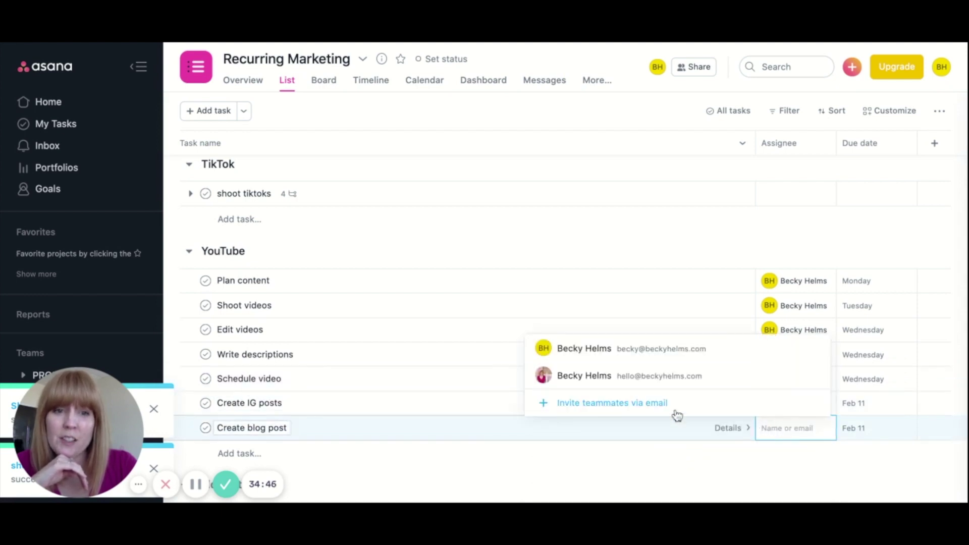
left_click(656, 349)
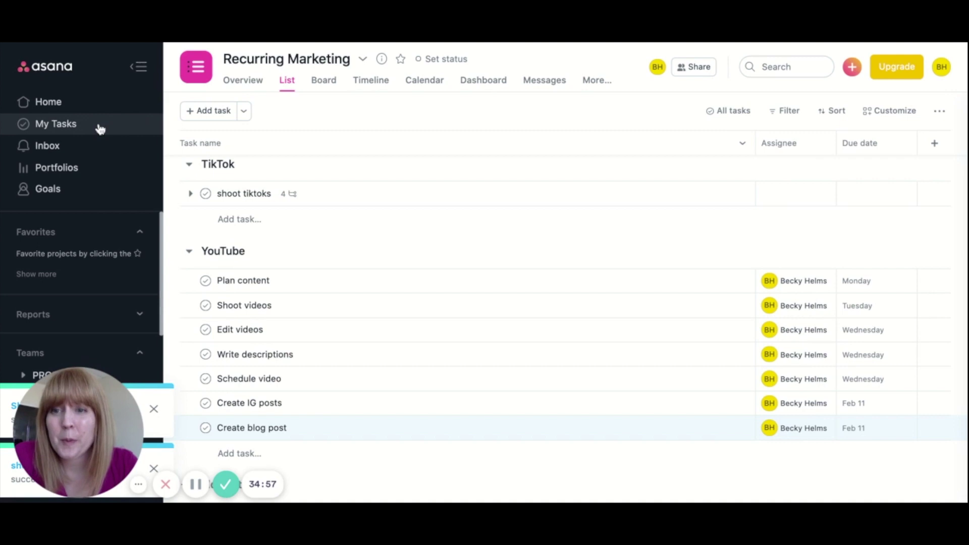
Open My Tasks and look through the recently assigned tasks with their due dates and projects
left_click(100, 130)
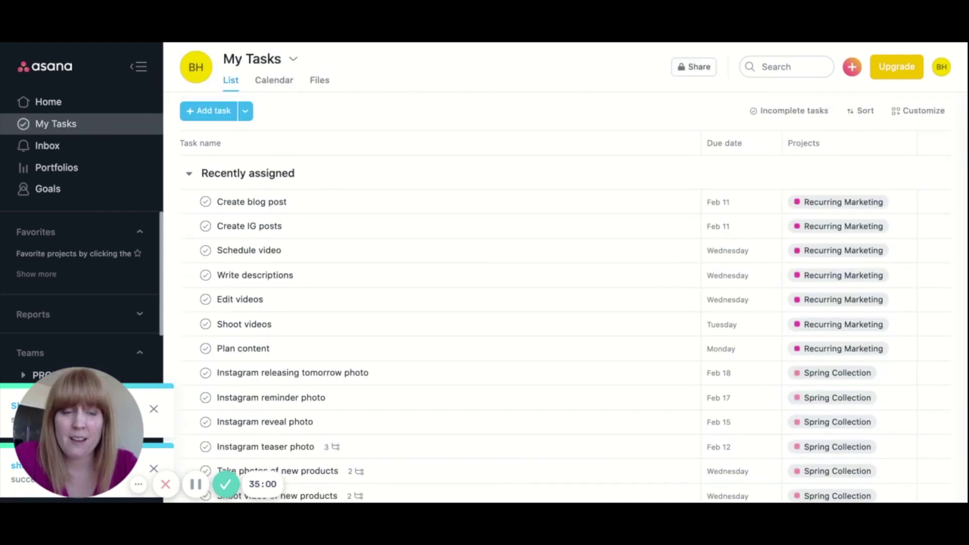
scroll(556, 290, "down", 5)
scroll(557, 292, "up", 5)
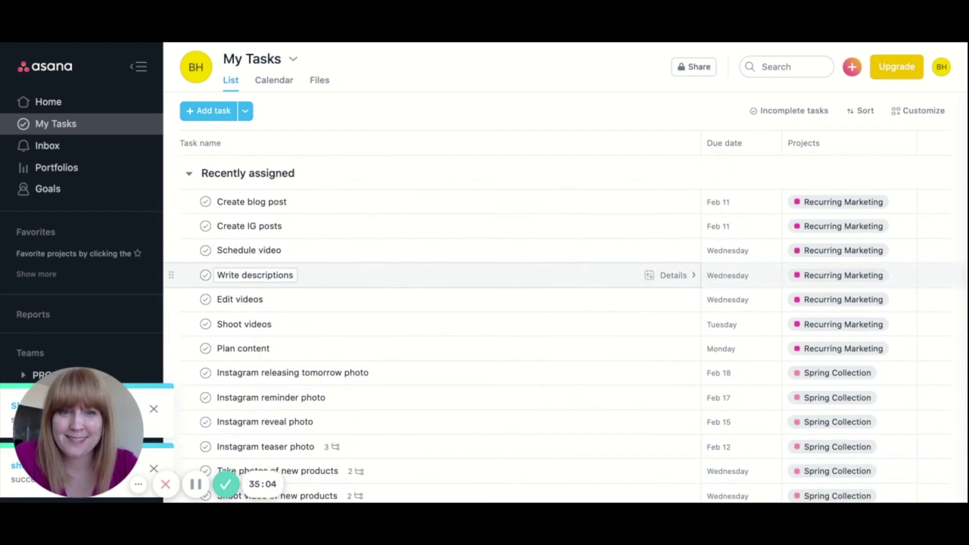